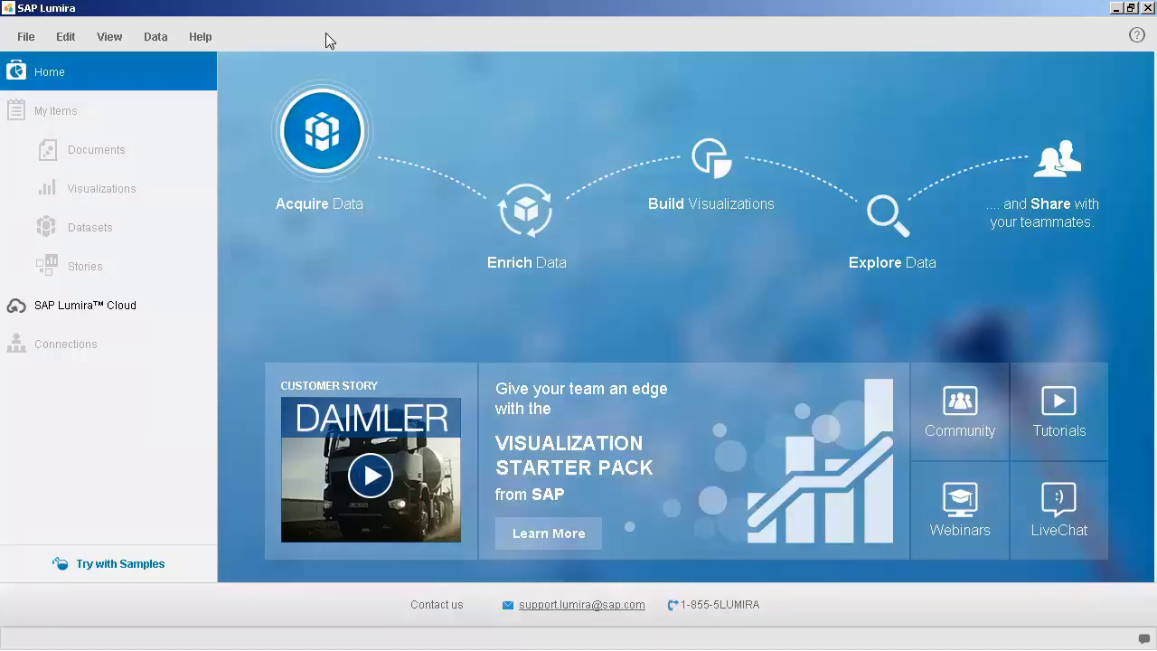
Create a new dataset from the text file LumiraDemo.csv on the Desktop, keeping all columns and the comma separator.
click(27, 40)
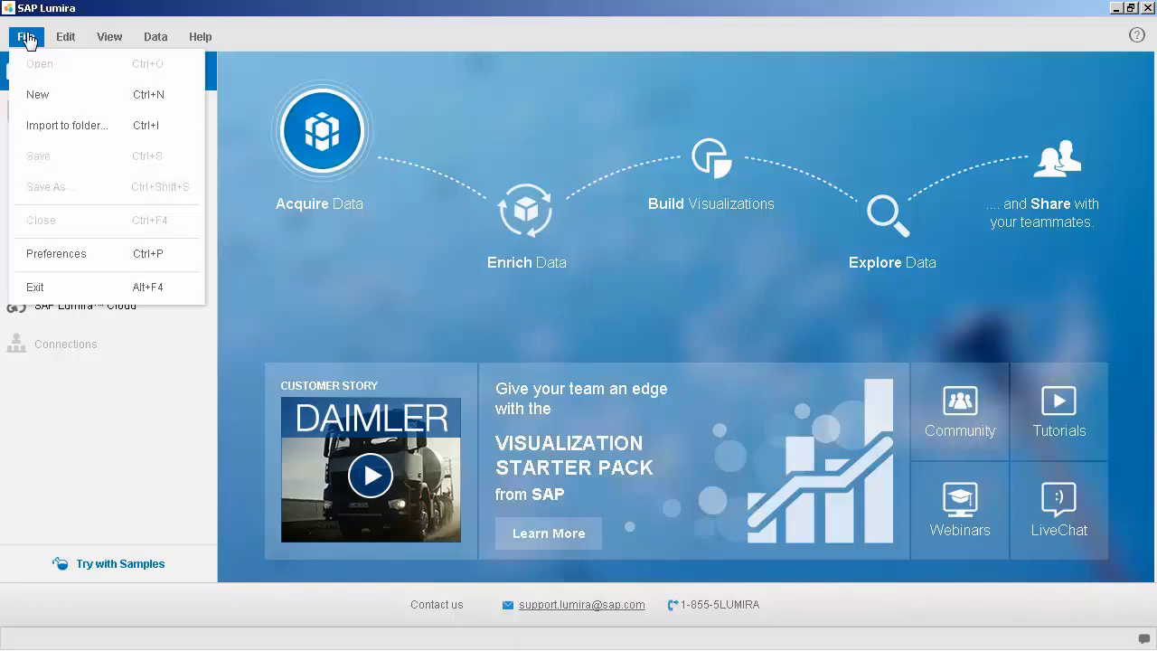
click(35, 92)
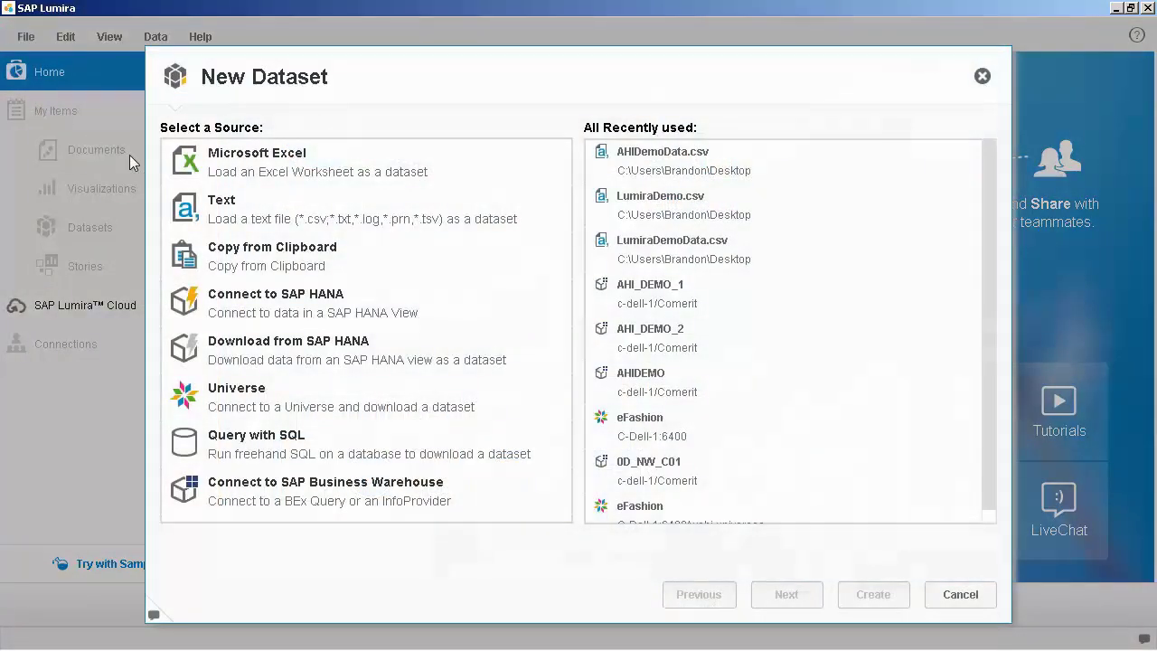
click(233, 215)
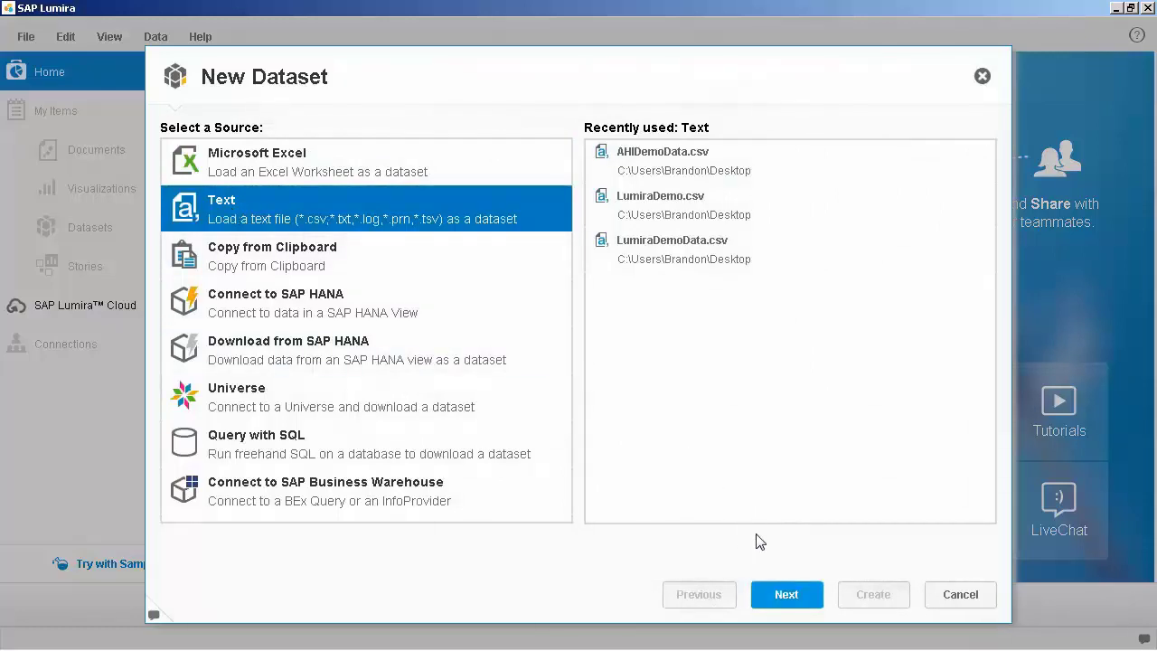
click(783, 595)
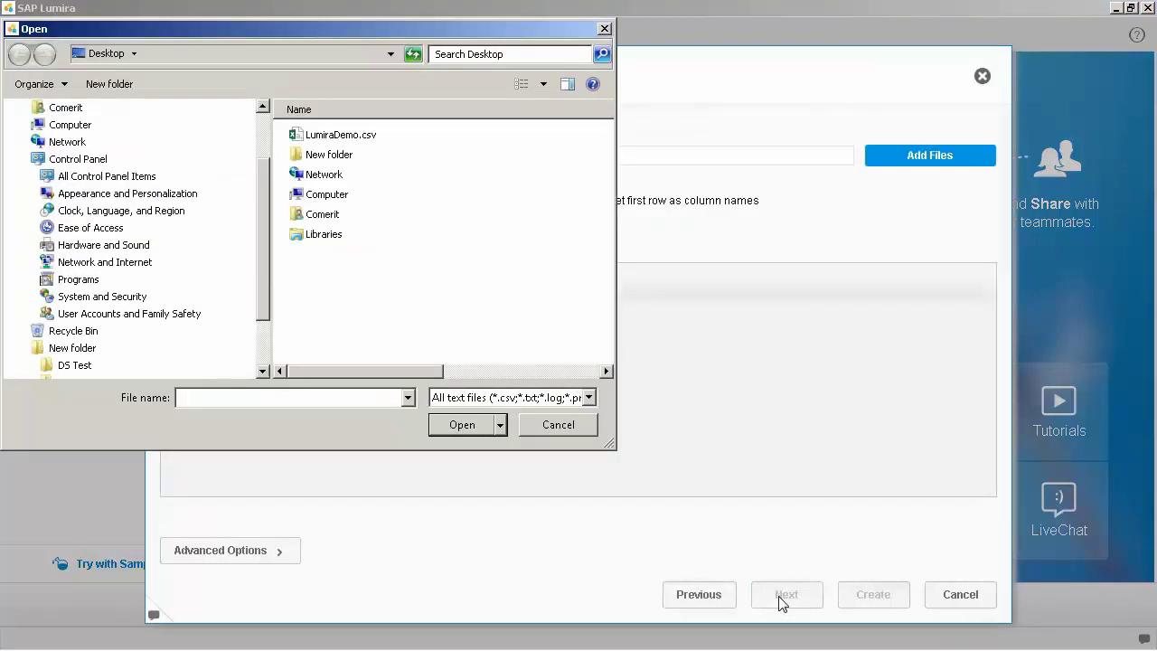
double_click(341, 135)
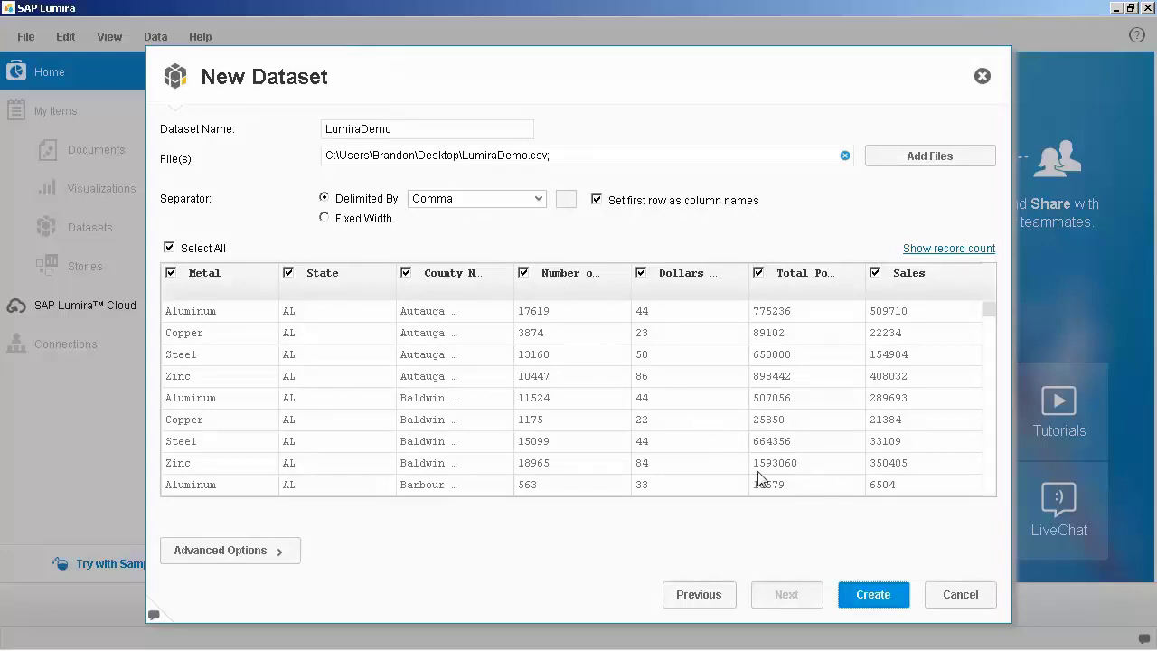
click(873, 595)
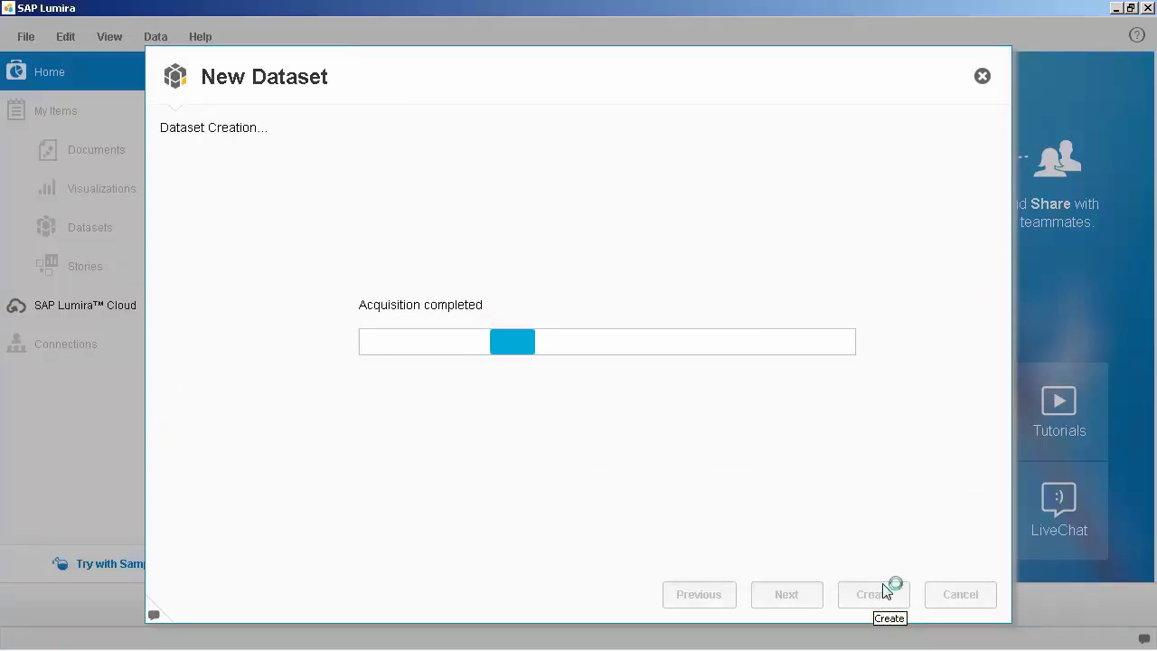
key(alt)
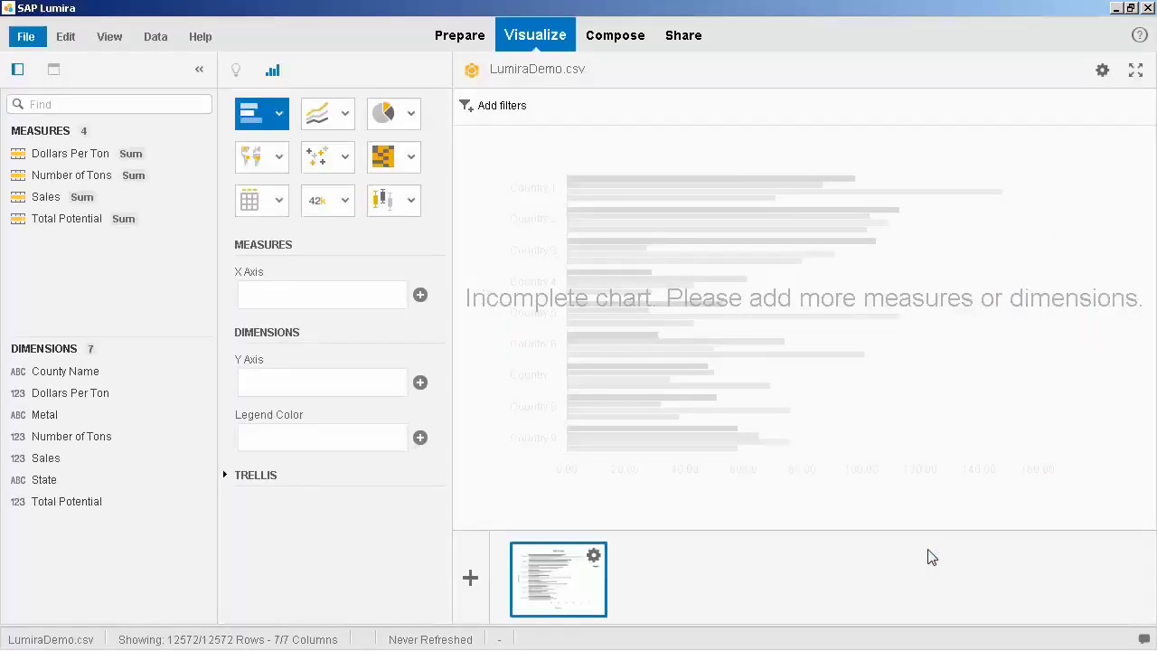
In the prepare view, filter the State dimension to keep only AZ, CA, NV and OR.
click(461, 38)
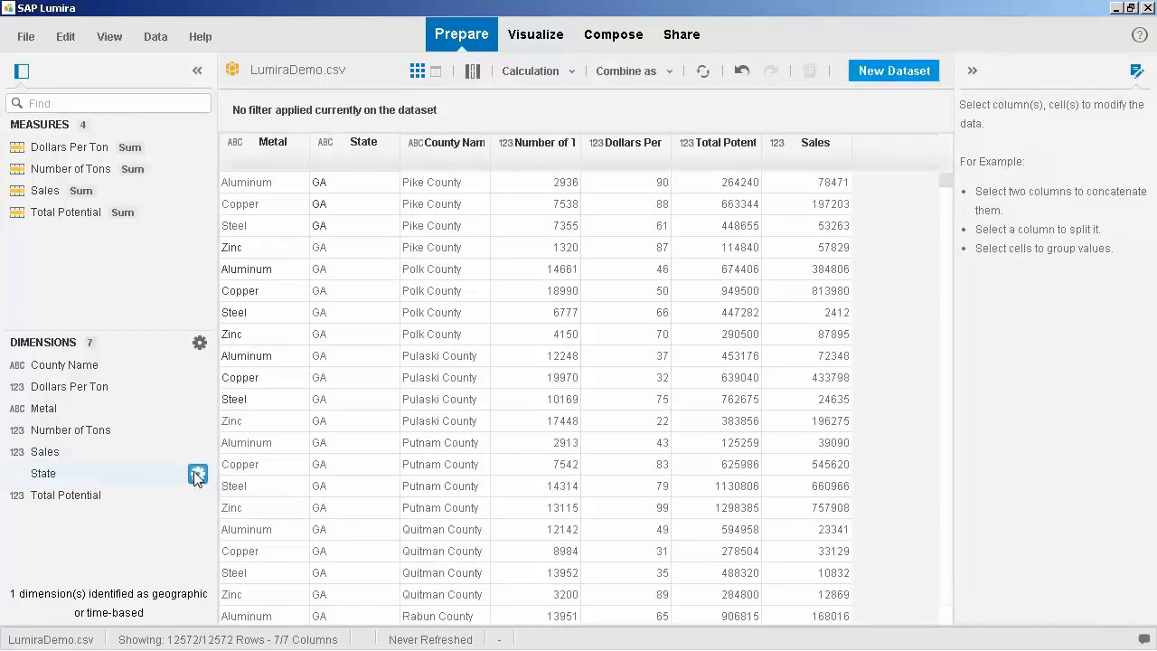
click(197, 475)
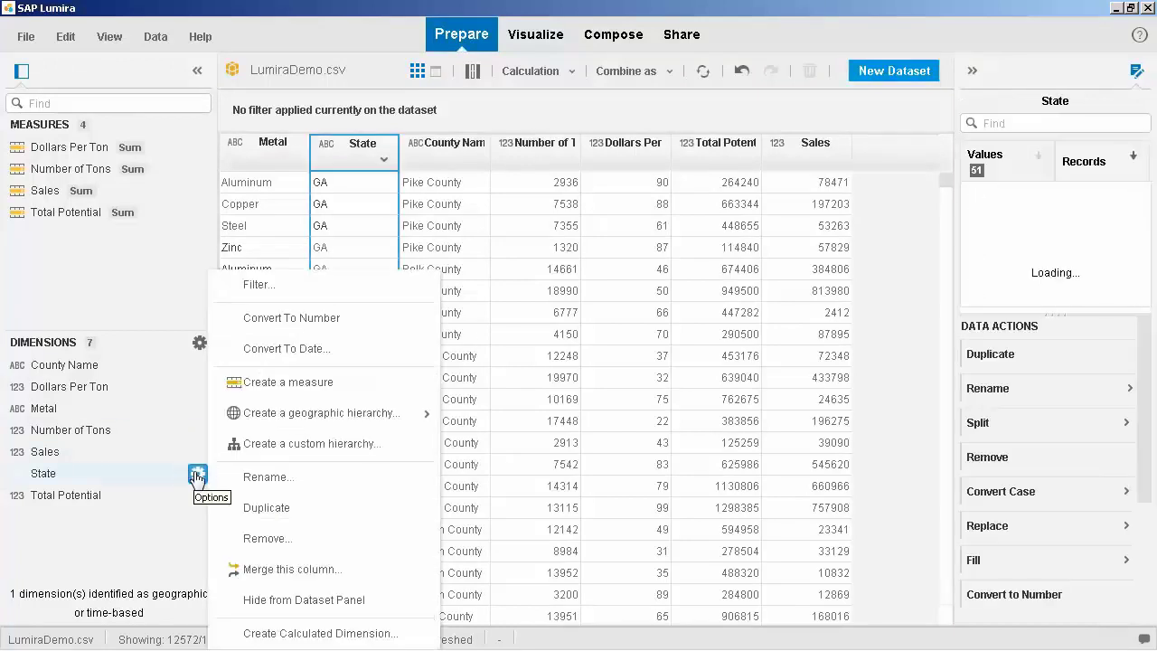
click(277, 287)
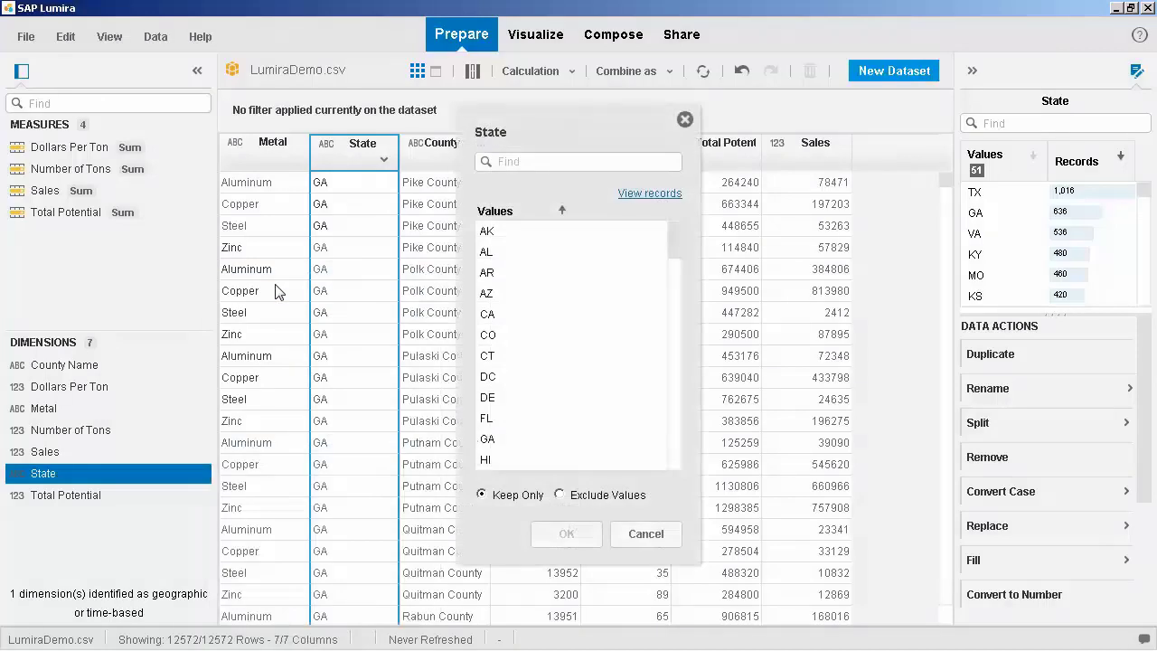
click(502, 296)
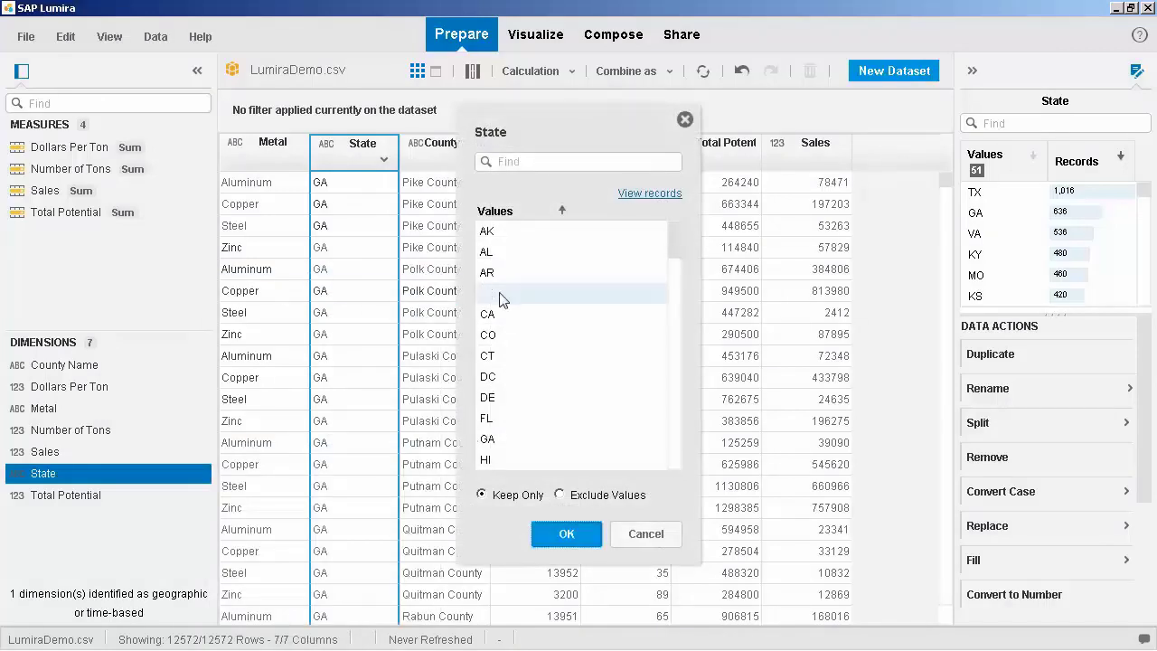
click(507, 315)
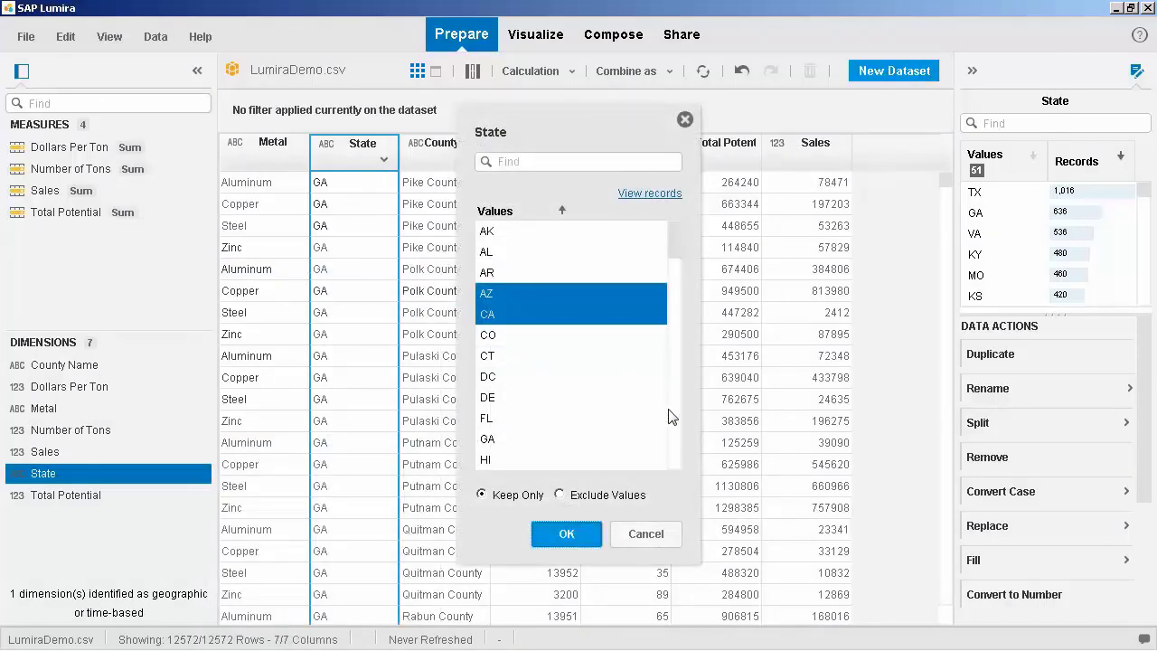
scroll(674, 419, down, 2)
scroll(674, 418, down, 2)
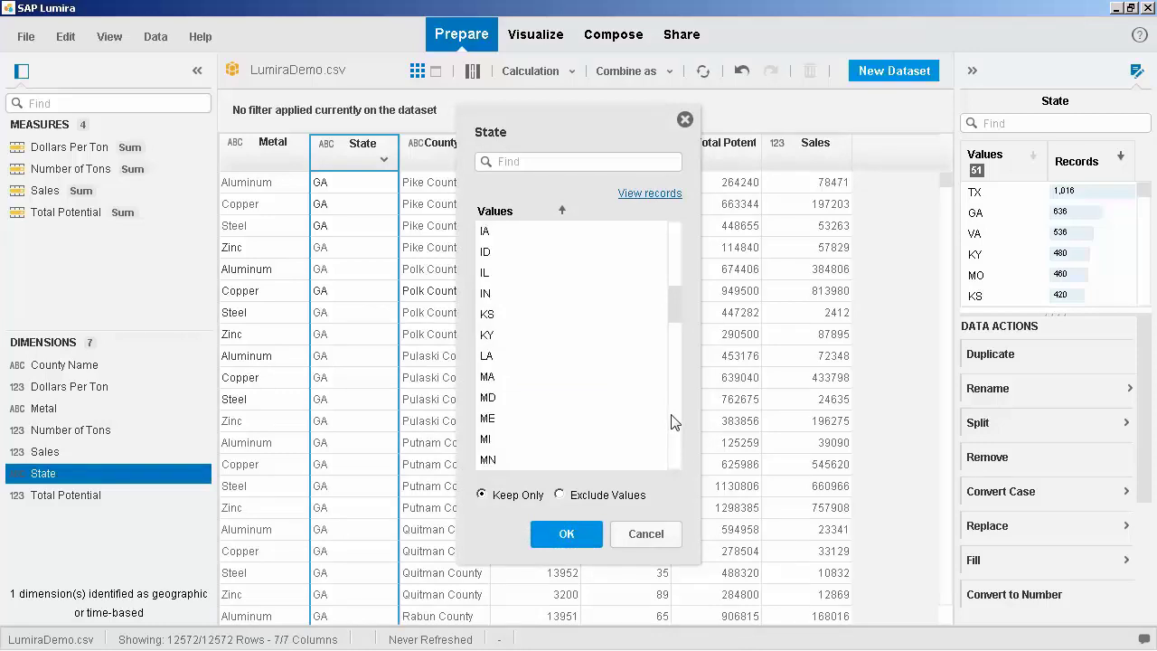
scroll(674, 422, down, 2)
scroll(674, 422, down, 2)
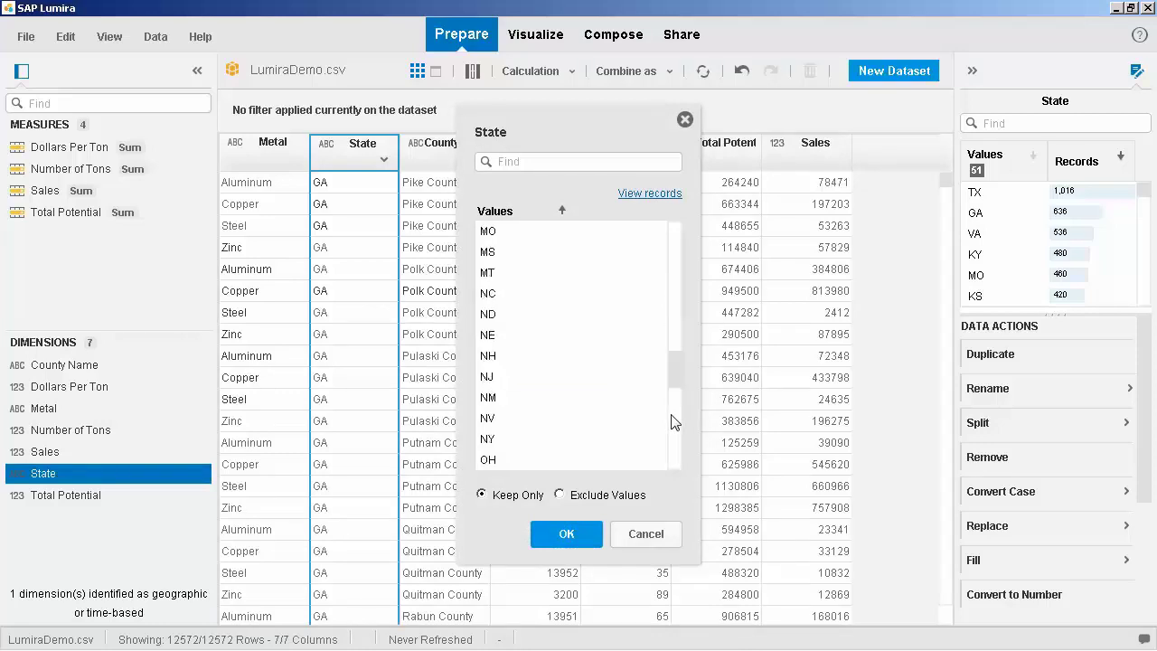
click(553, 418)
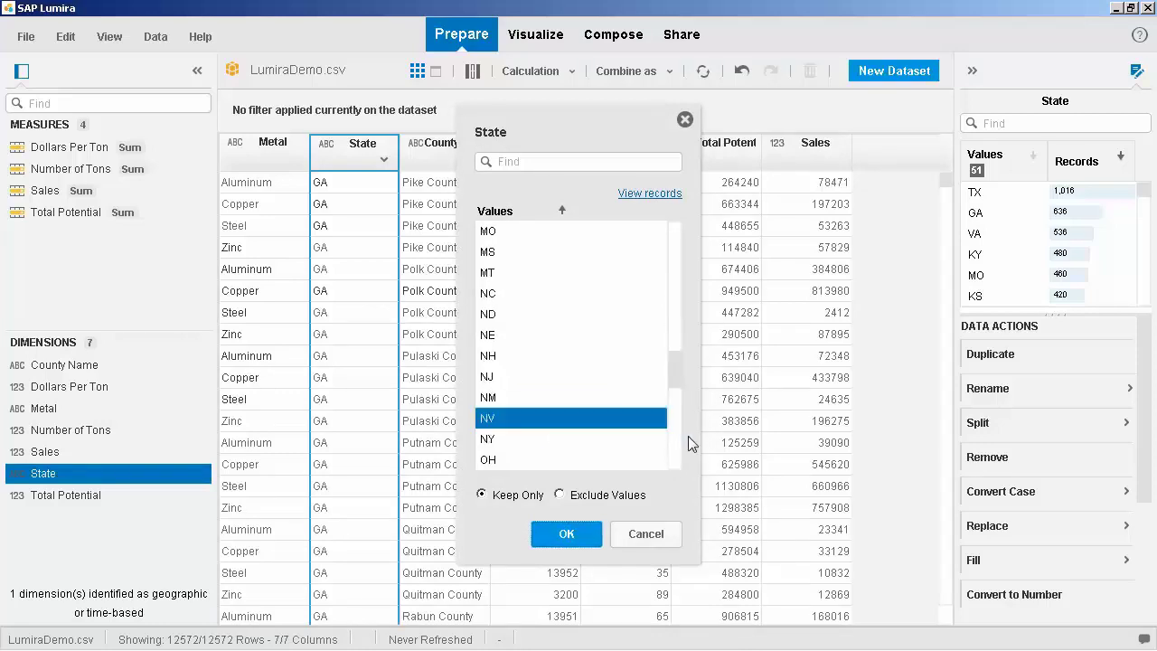
scroll(673, 452, down, 2)
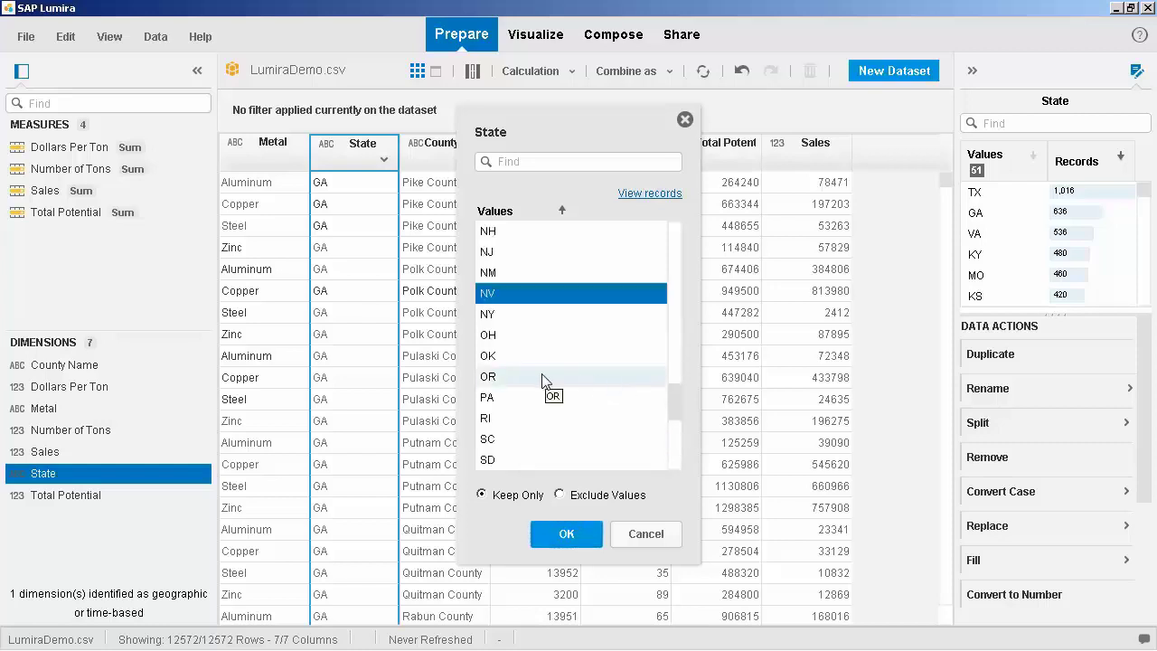
click(603, 389)
click(577, 537)
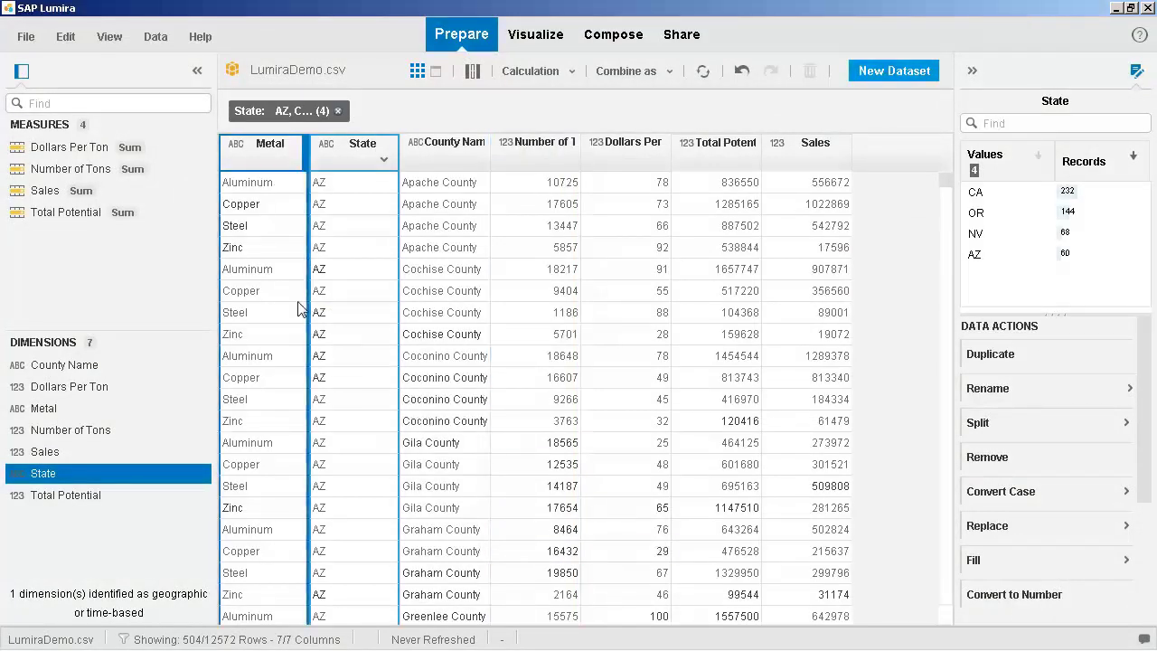
Adjust the number of decimals in the display format of the Dollars Per Ton measure, using the 1000 separator.
click(196, 149)
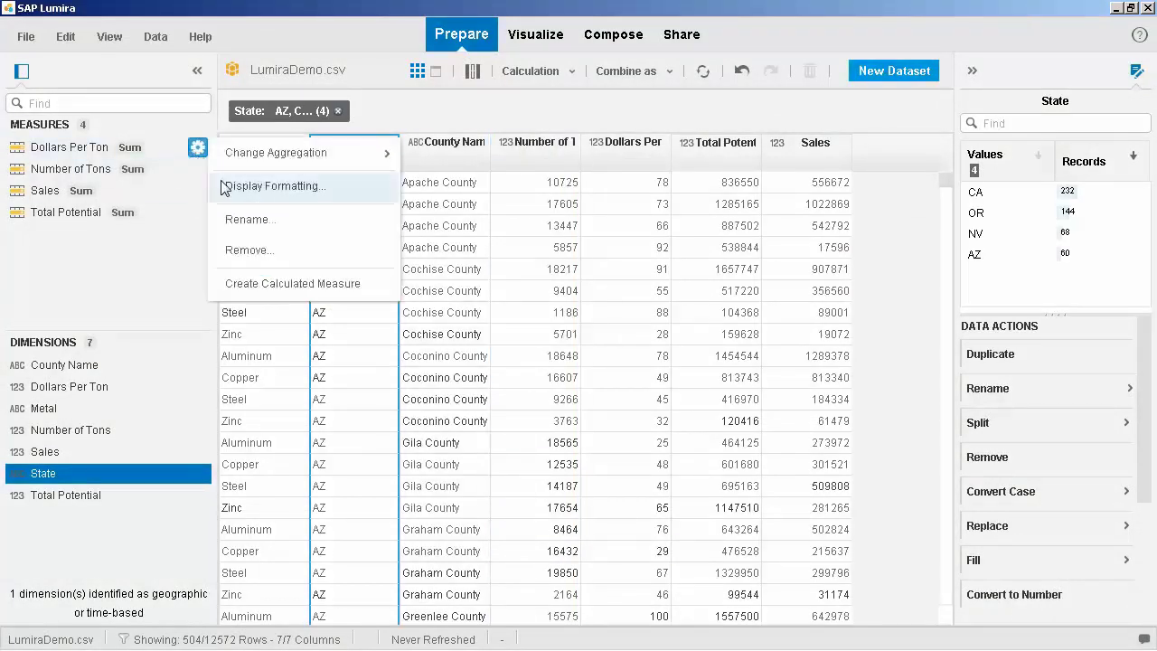
click(232, 187)
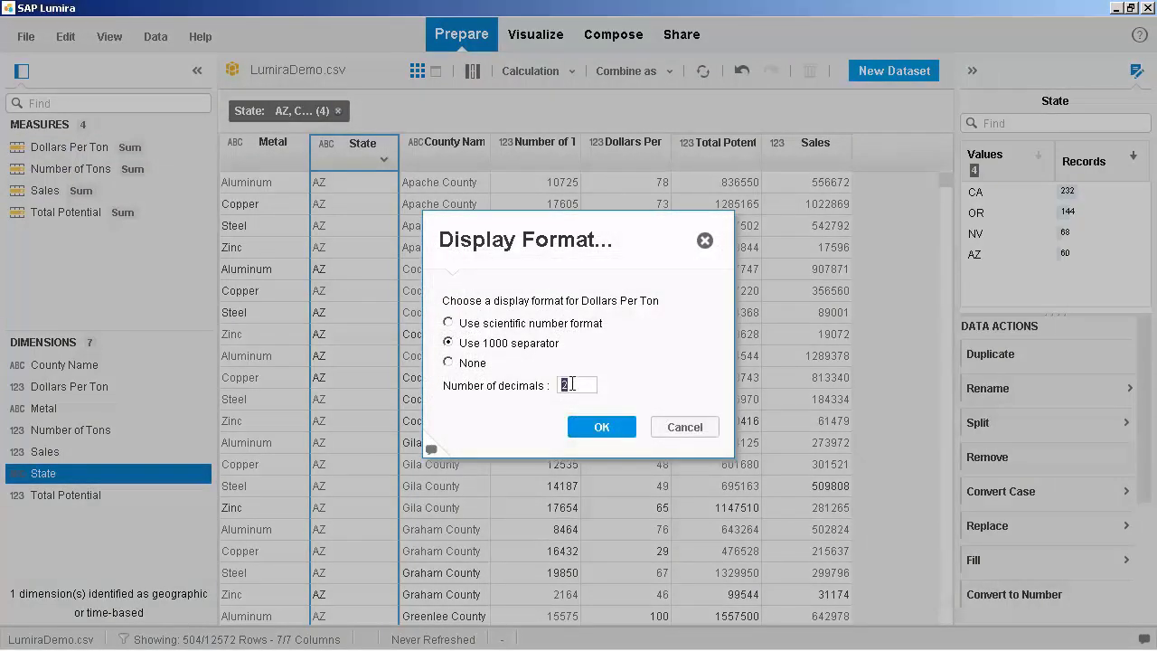
click(599, 430)
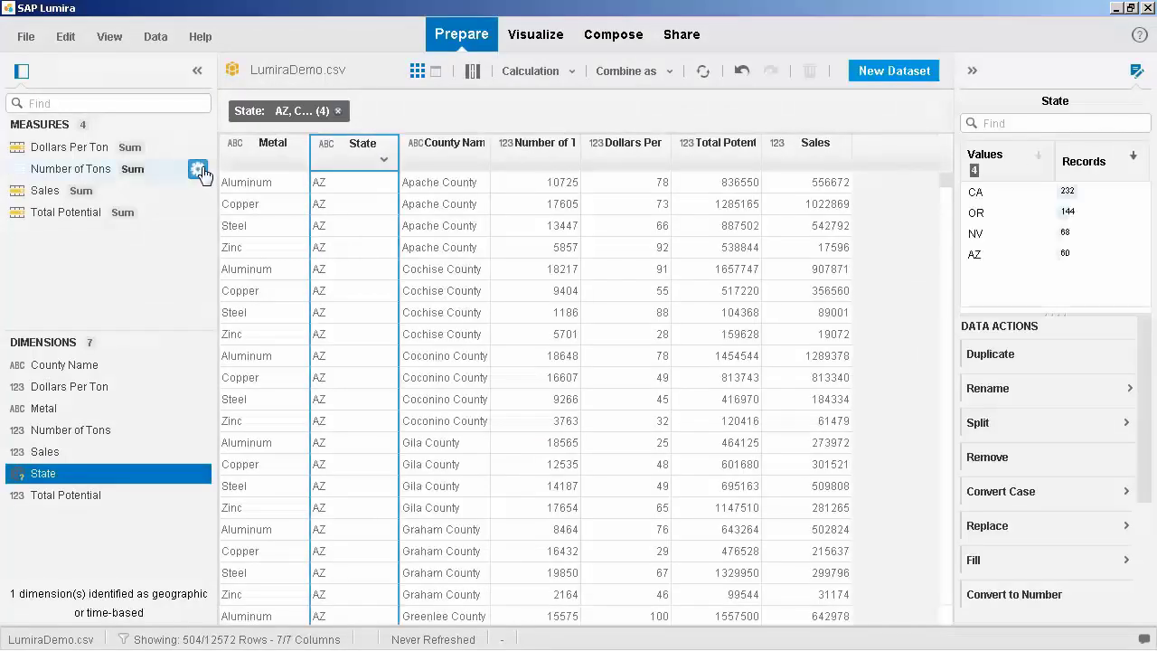
Adjust the number of decimals in the display format of the Number of Tons measure.
click(197, 170)
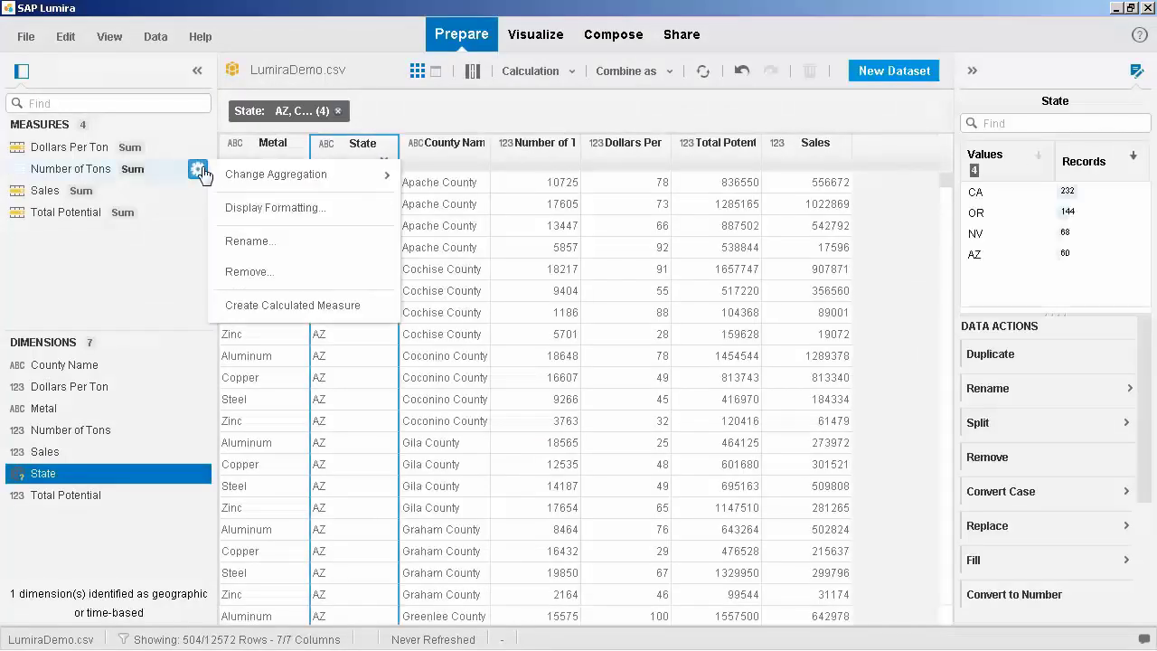
click(276, 212)
drag(578, 384, 548, 390)
click(602, 428)
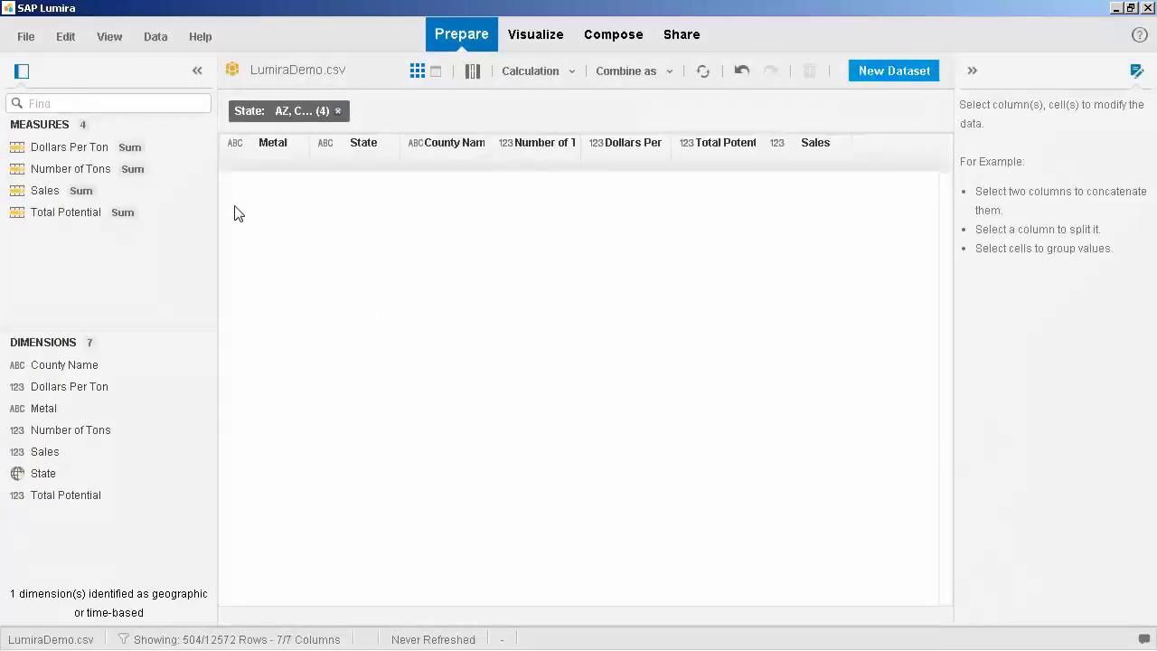
Adjust the number of decimals in the display format of the Sales measure, using the 1000 separator.
click(198, 190)
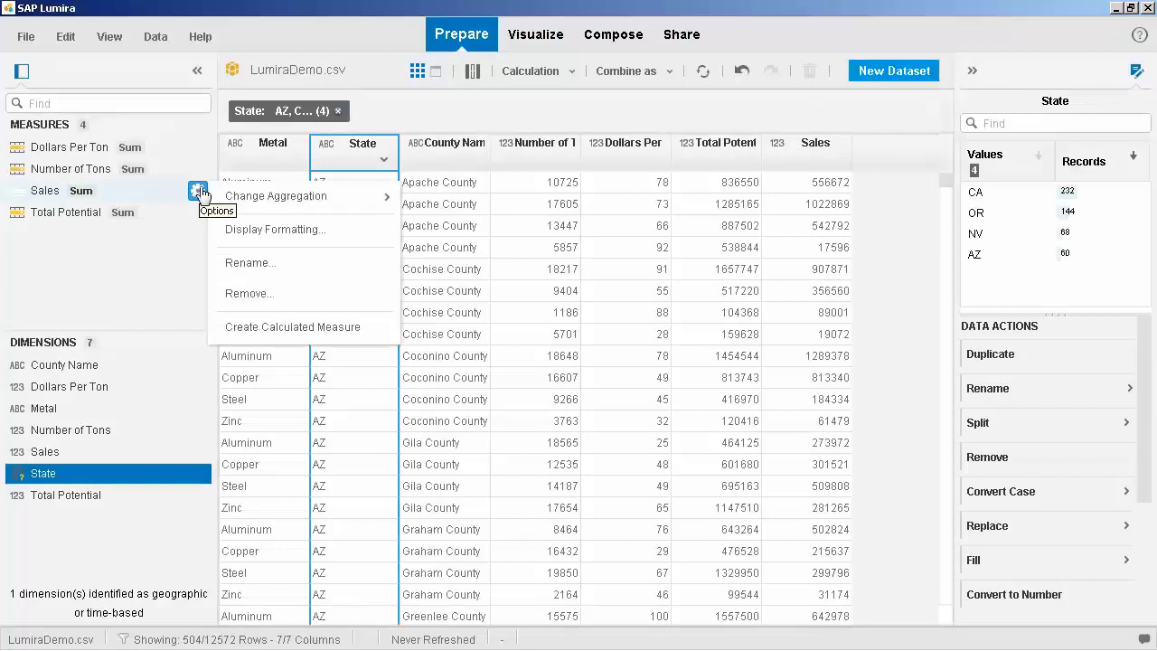
click(243, 230)
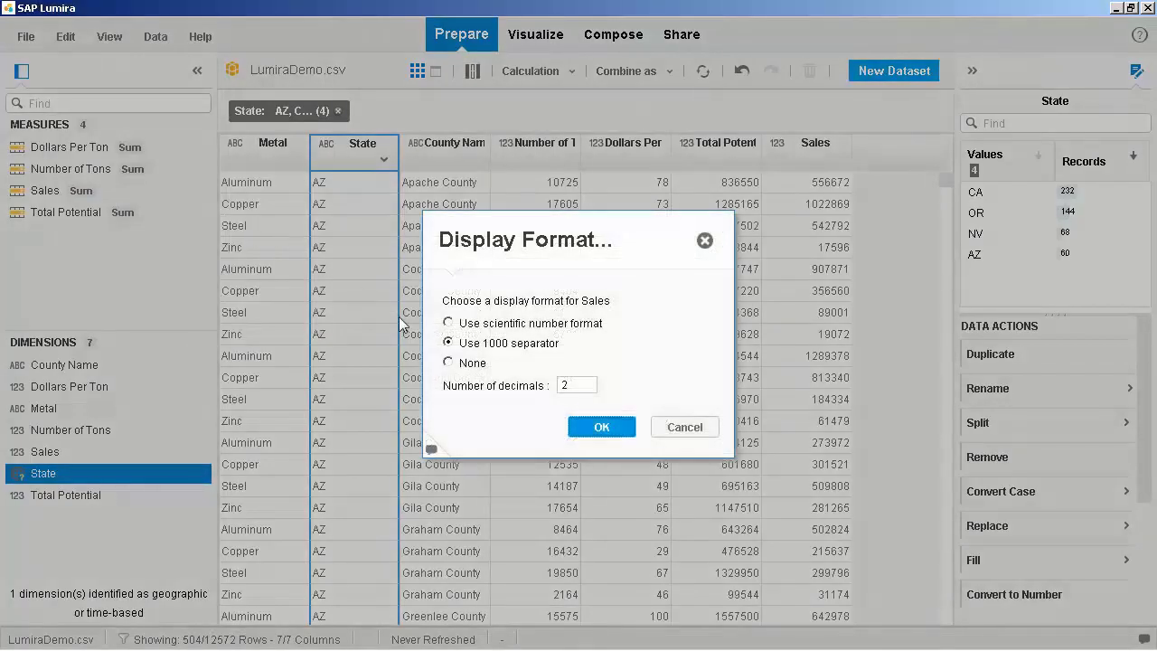
drag(595, 387, 554, 385)
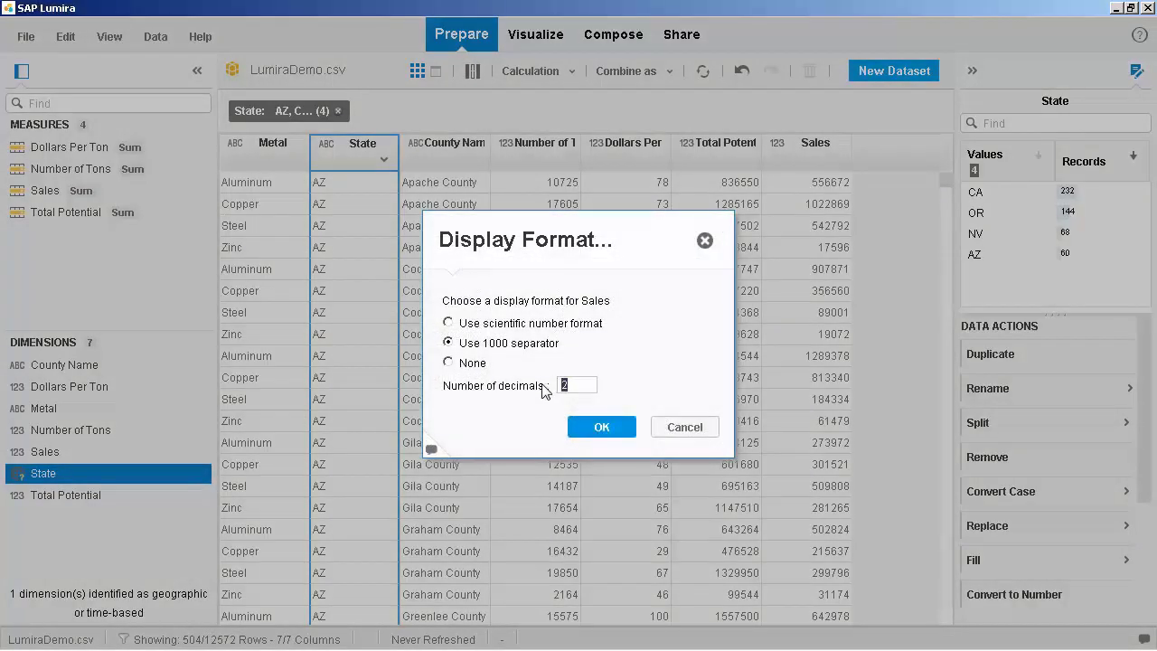
click(597, 428)
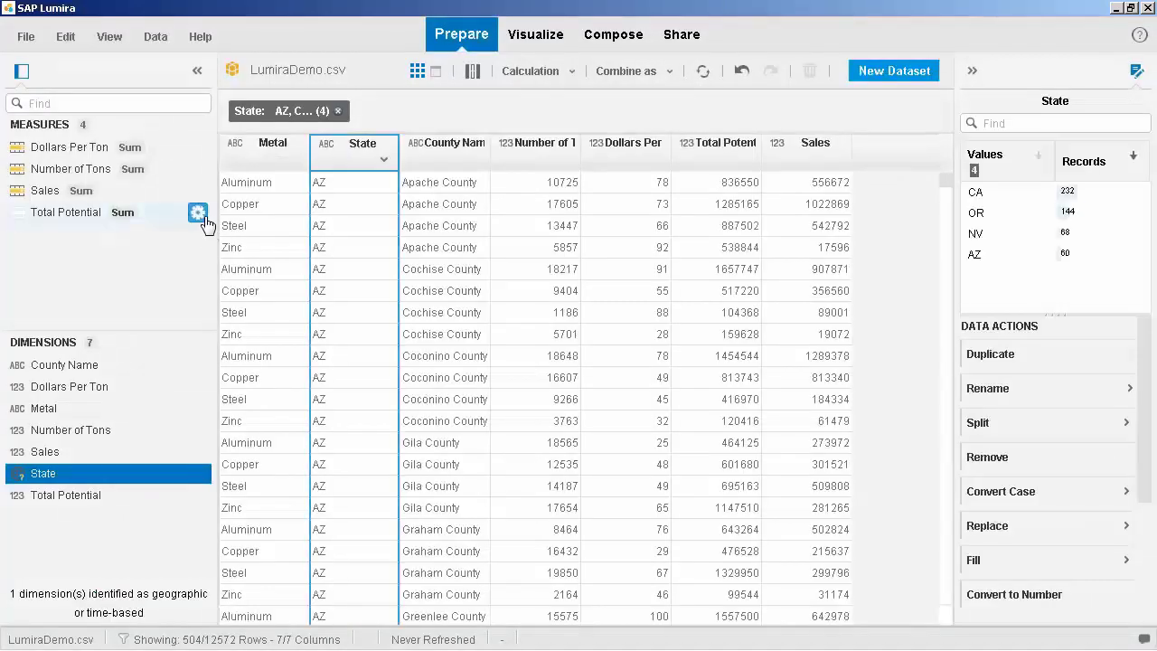
Configure the display format of the Total Potential measure with the 1000 separator.
click(197, 214)
click(256, 250)
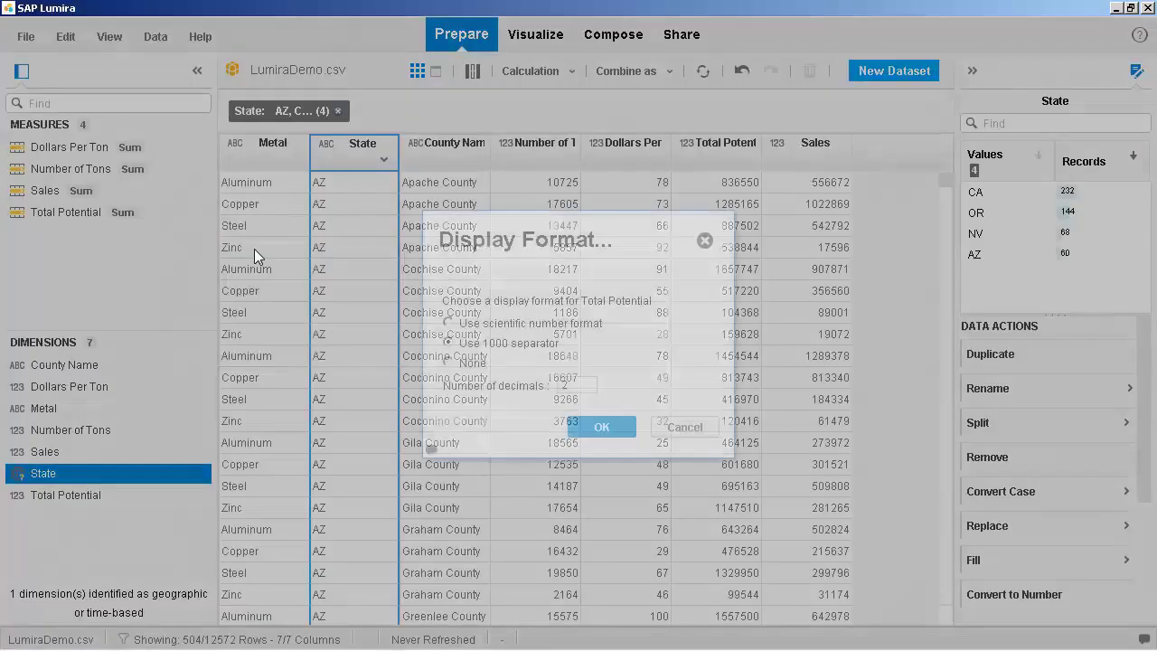
click(439, 425)
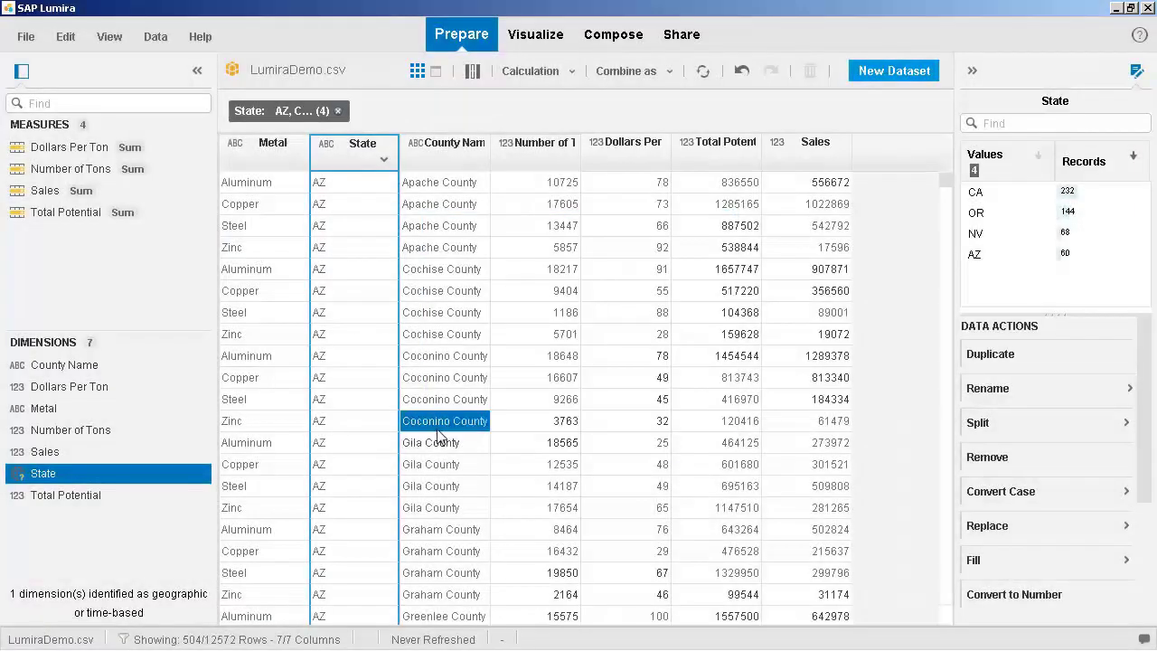
Build a pie chart with Sales as the pie sectors and State as the legend color, and show its data labels.
click(554, 44)
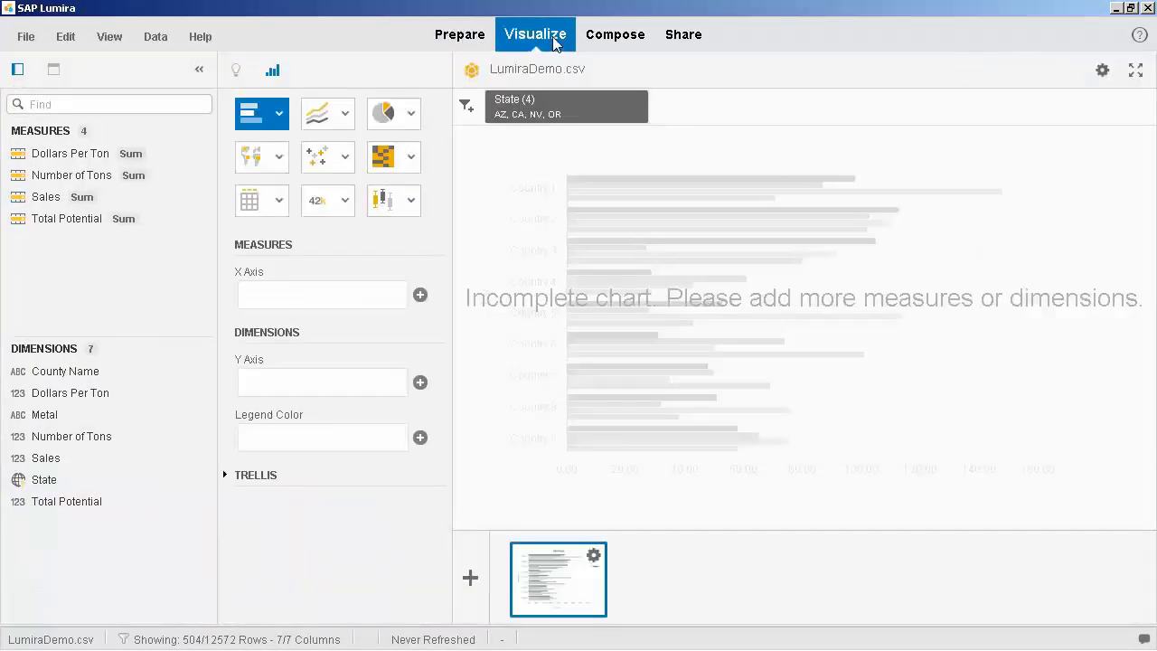
click(412, 115)
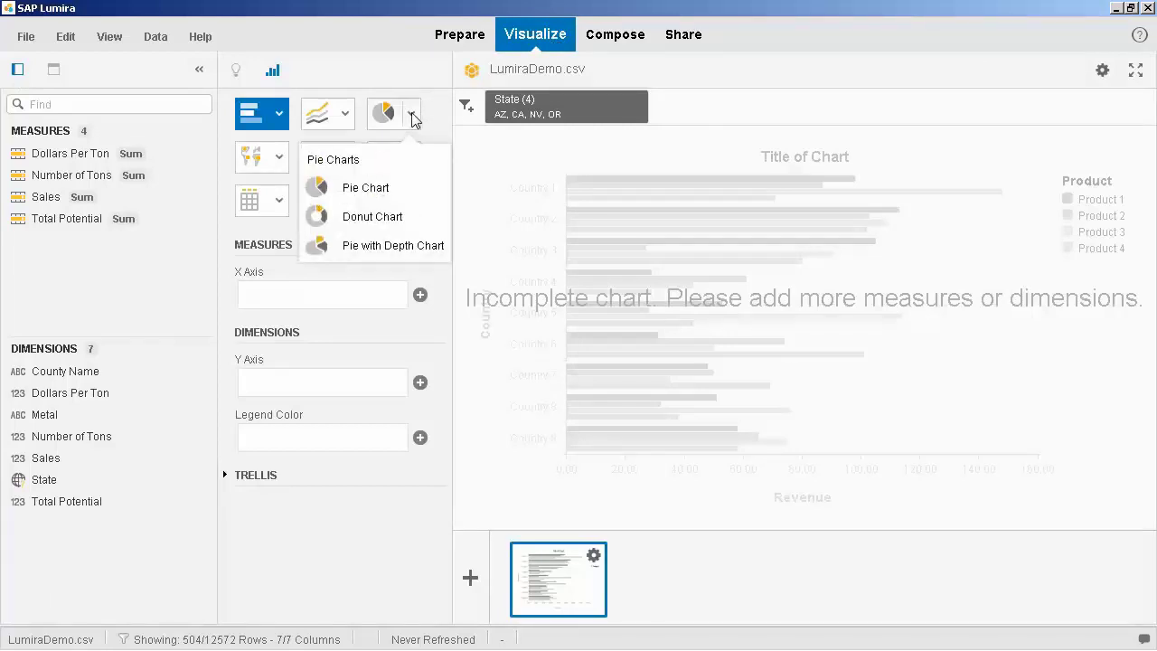
click(380, 196)
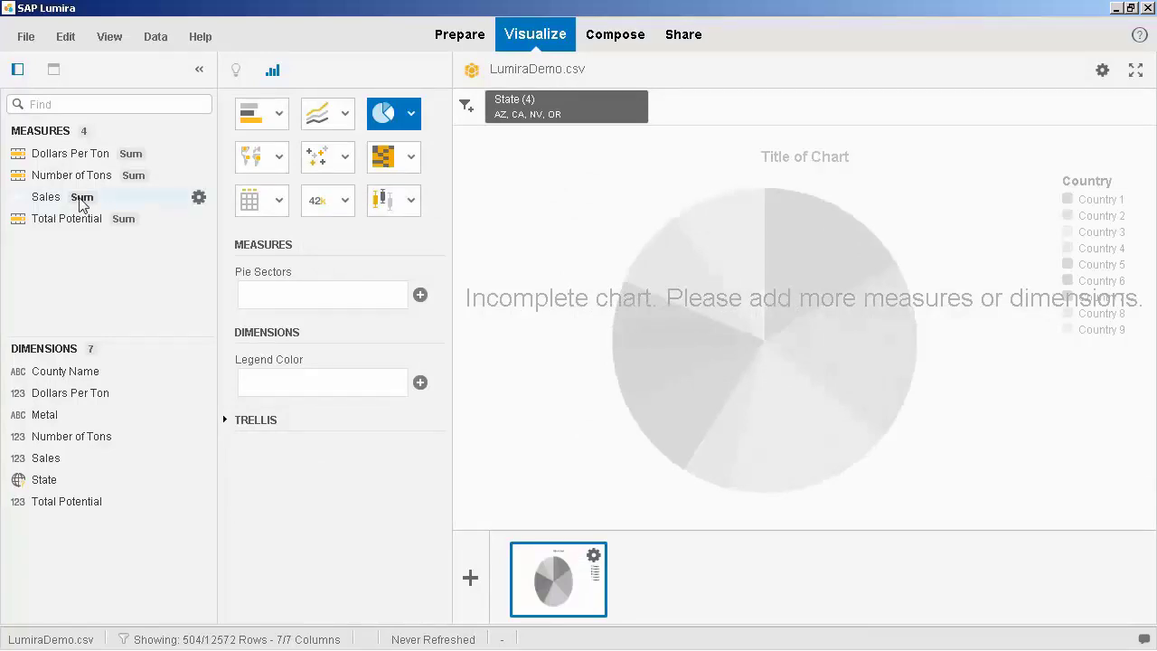
drag(81, 204, 299, 297)
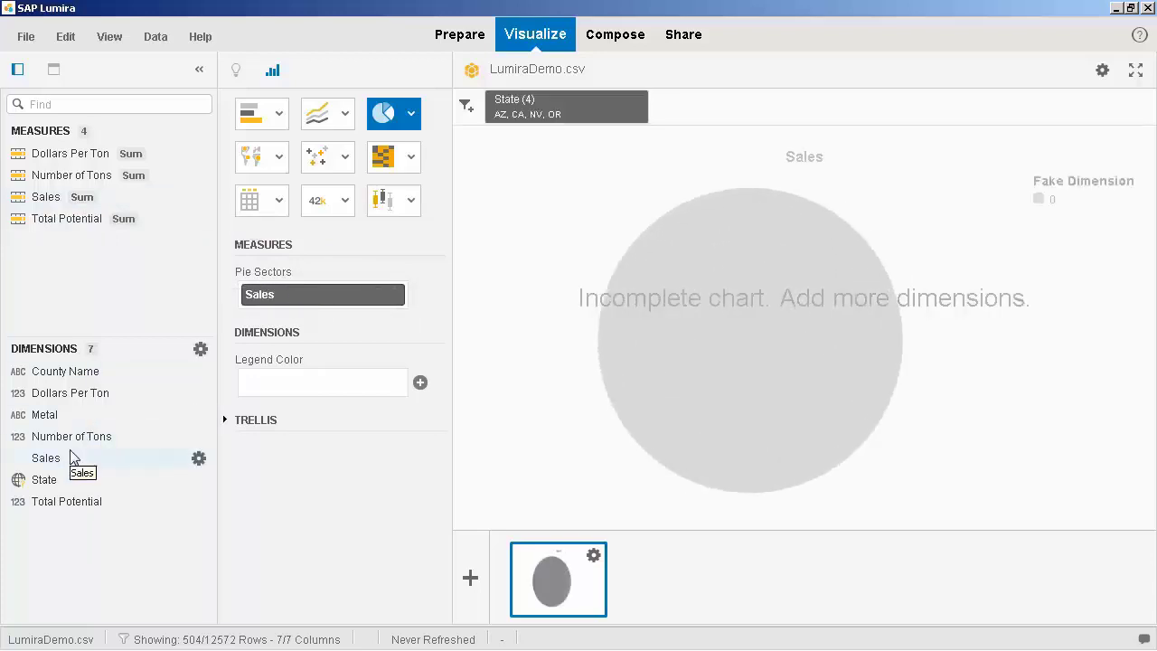
drag(61, 485, 292, 386)
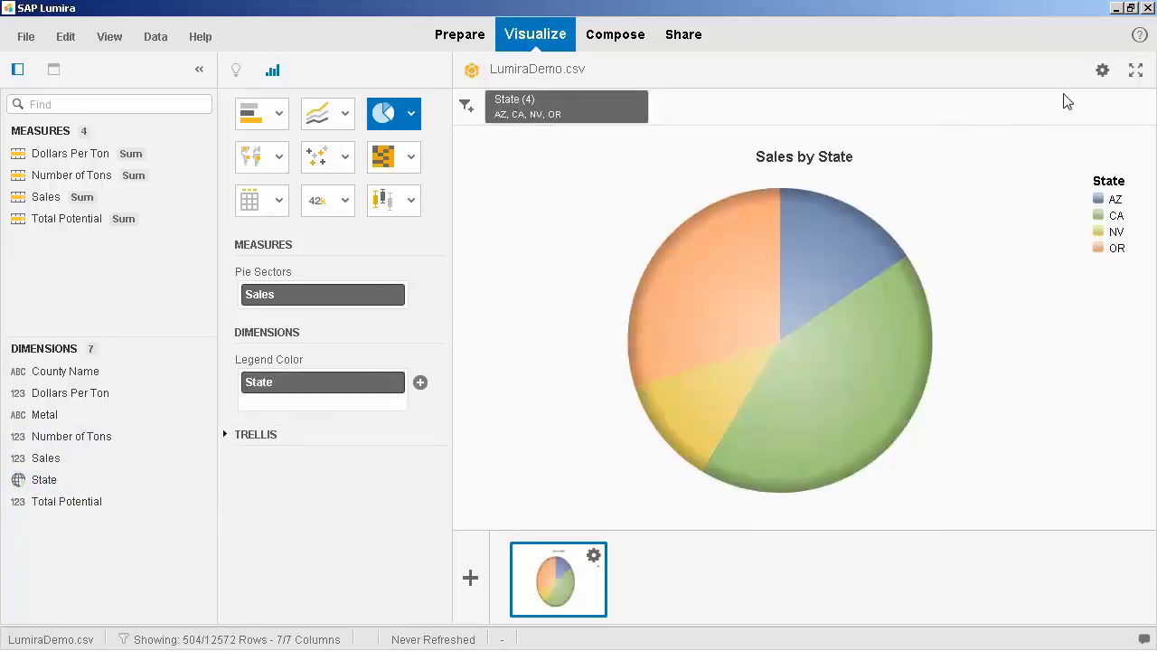
click(1103, 72)
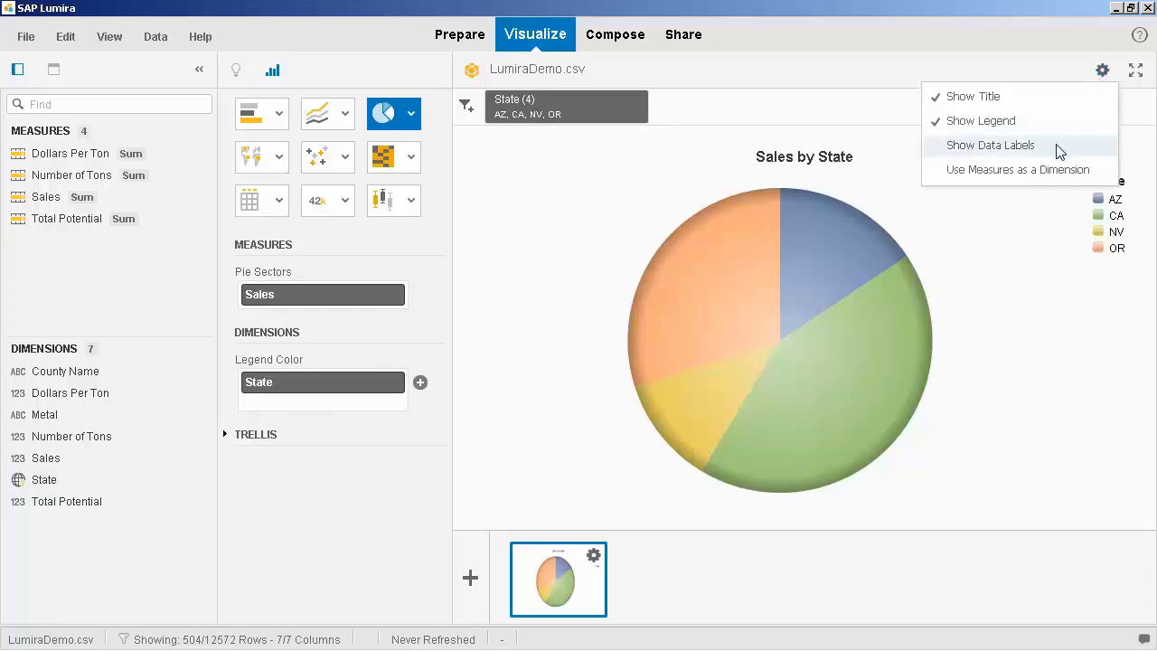
click(1024, 146)
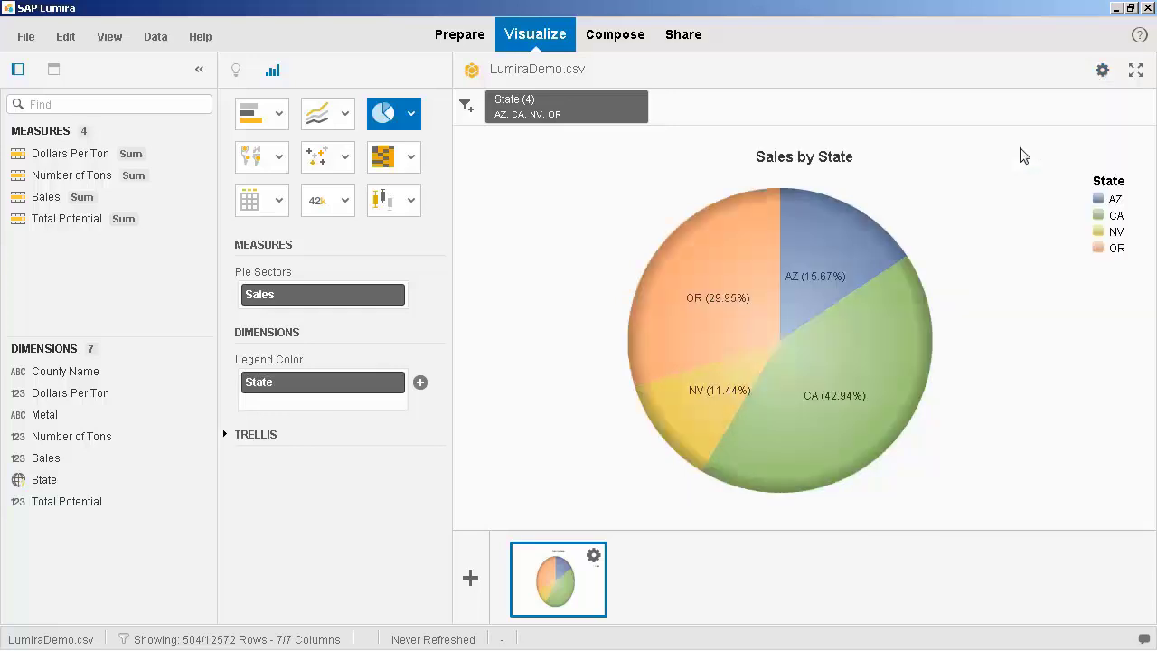
Add a new visualization and make it a Geo Choropleth Chart.
click(470, 579)
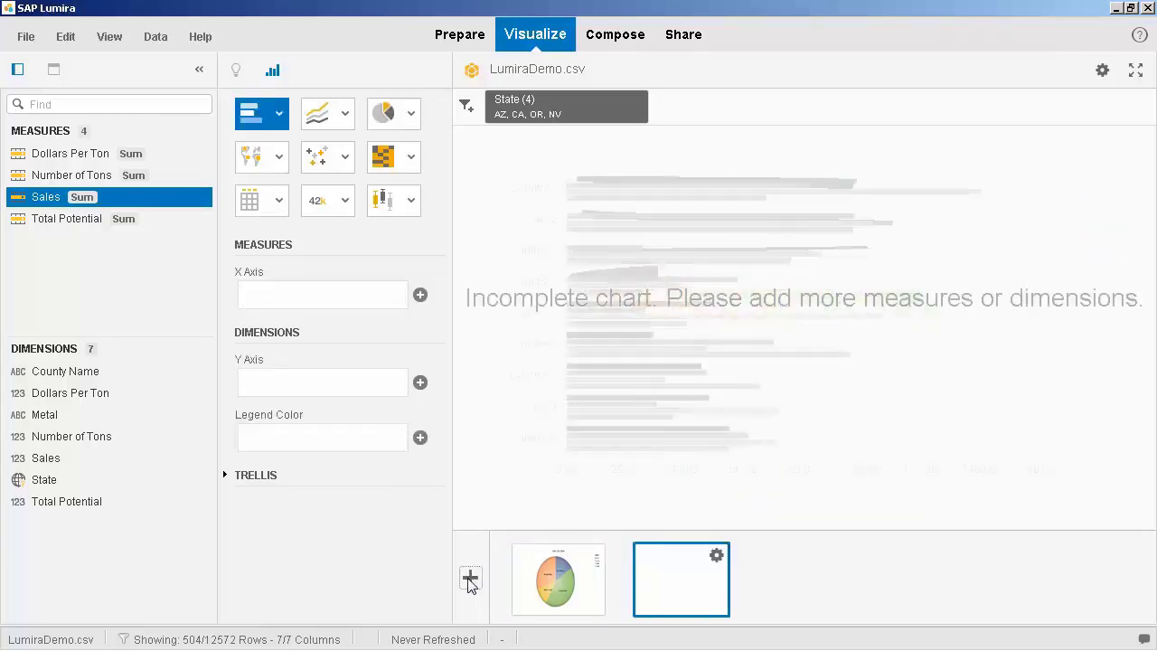
click(281, 159)
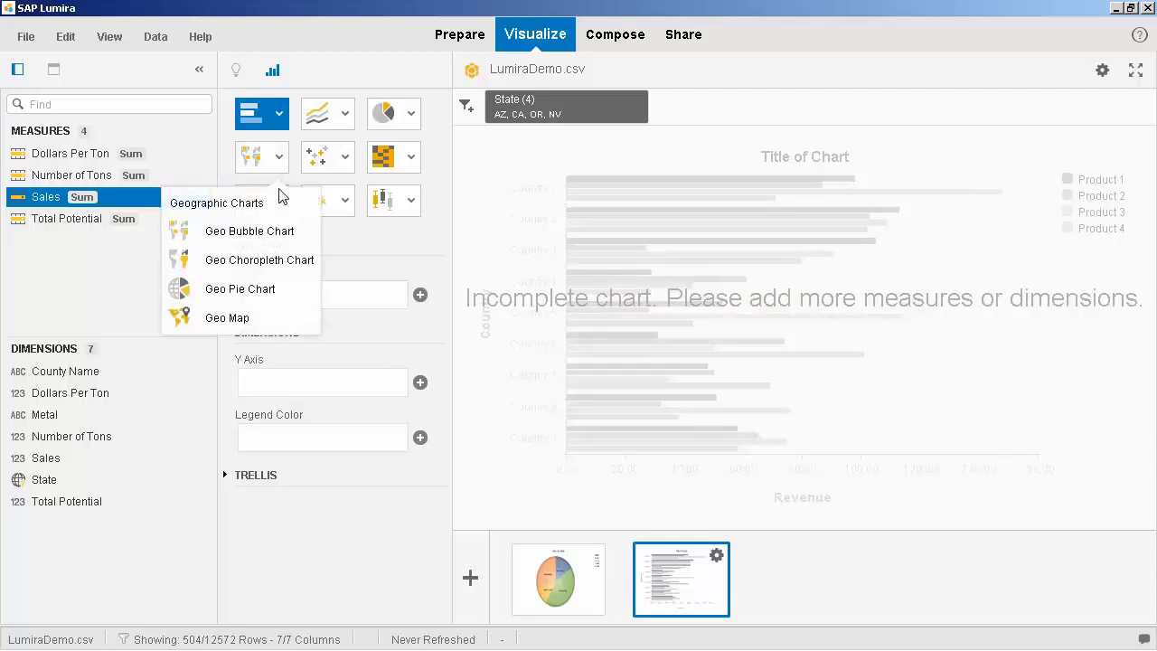
click(272, 261)
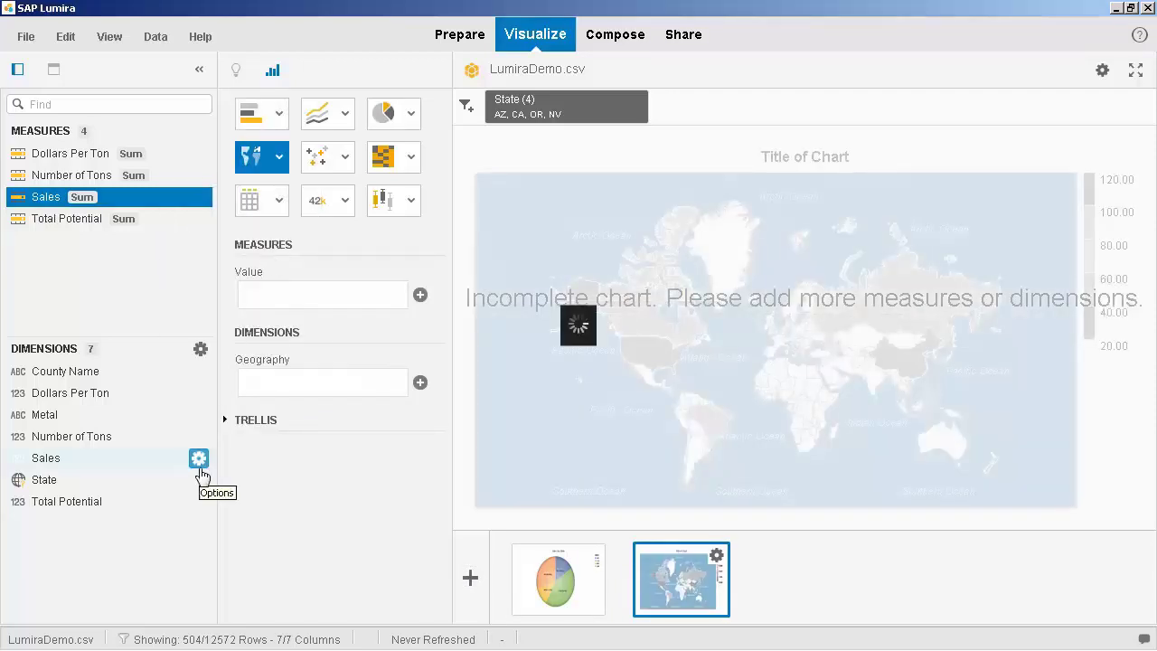
Create a geographic hierarchy from the State dimension, showing all dimensions, with State as region and County Name as sub-region.
click(199, 481)
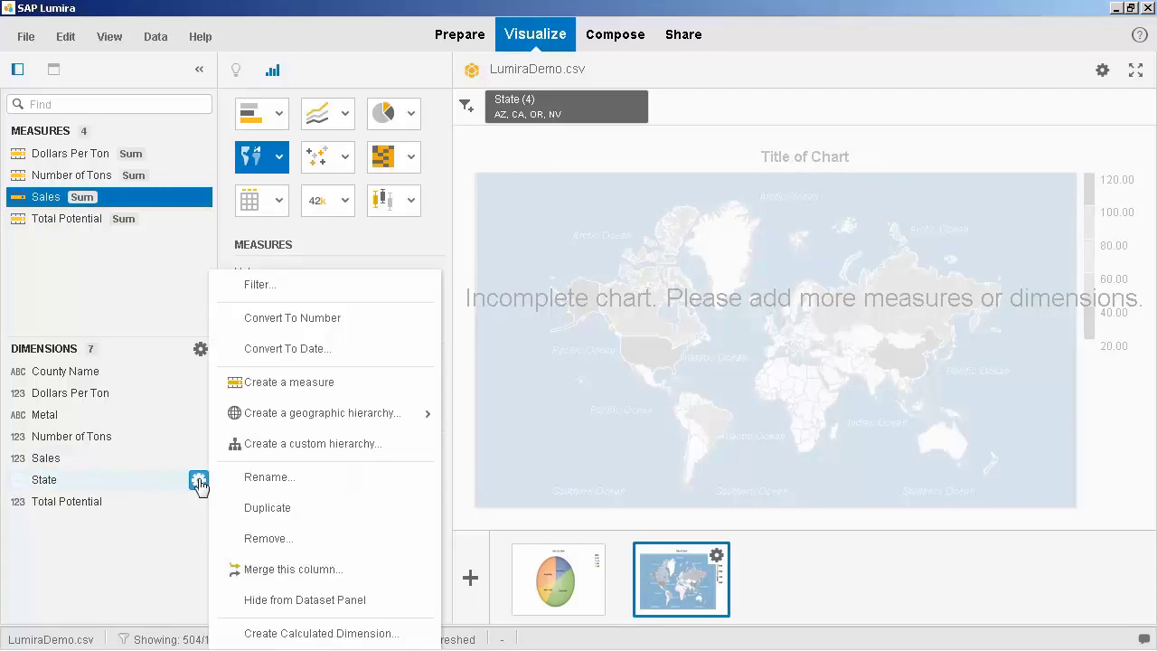
mouse_move(307, 418)
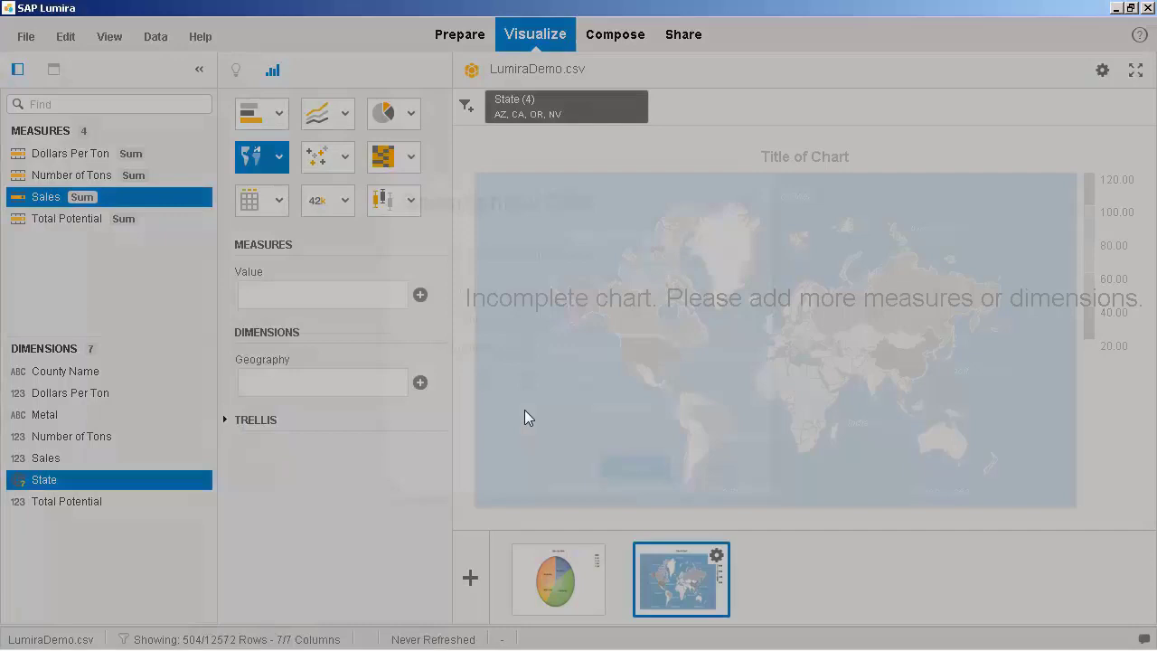
click(526, 414)
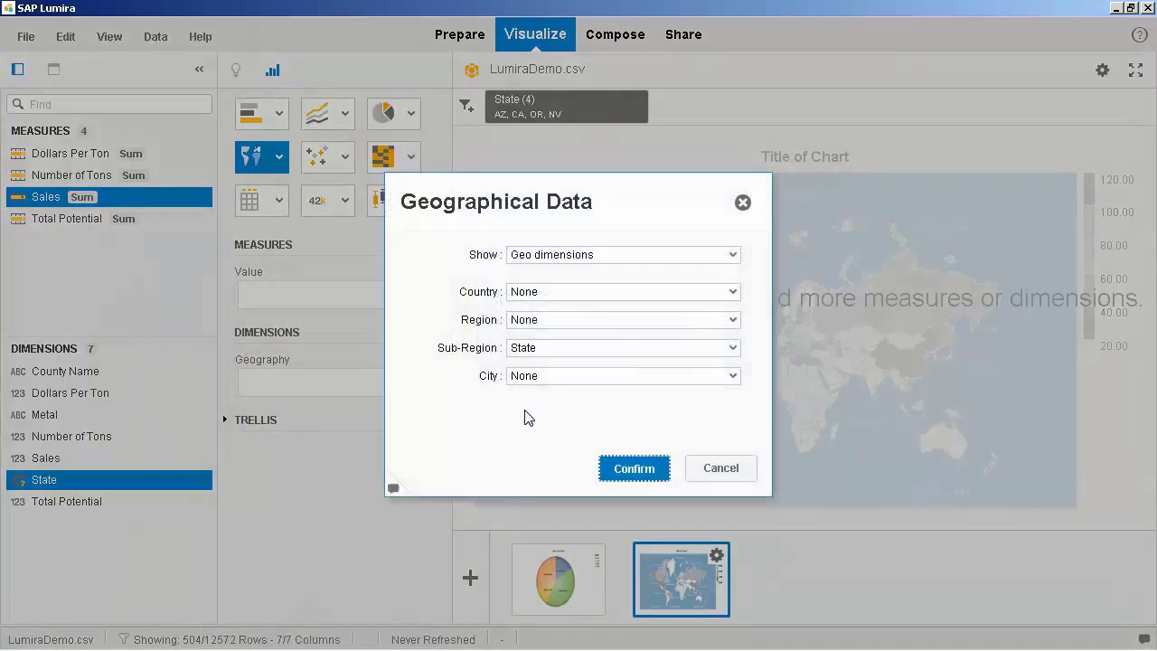
click(733, 258)
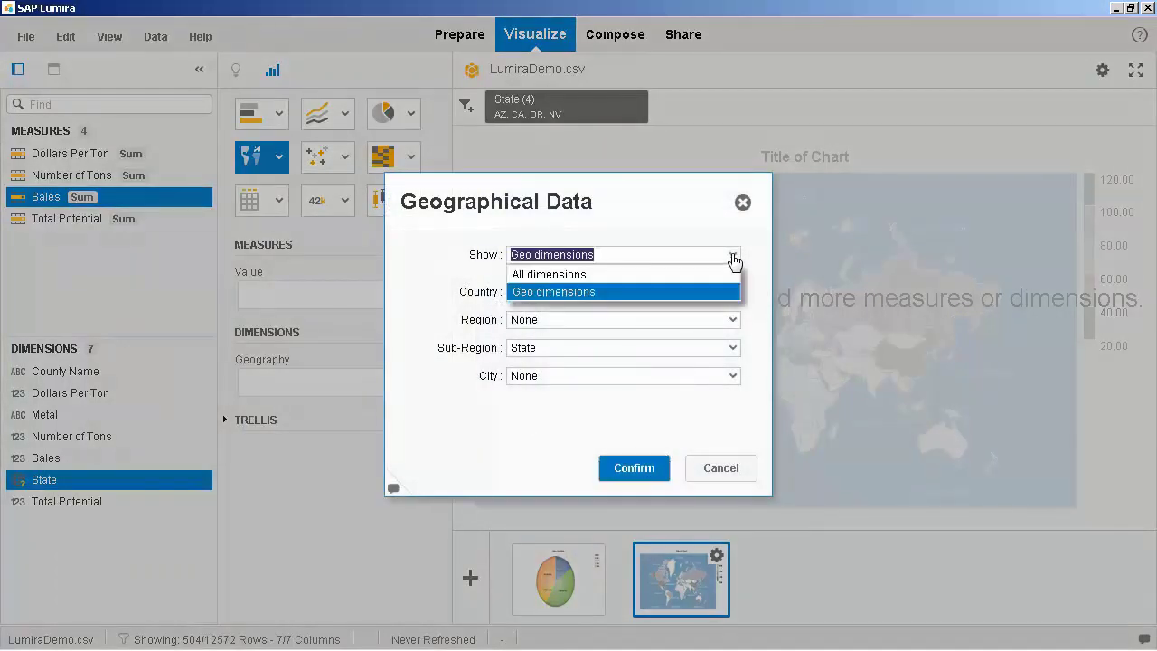
click(697, 275)
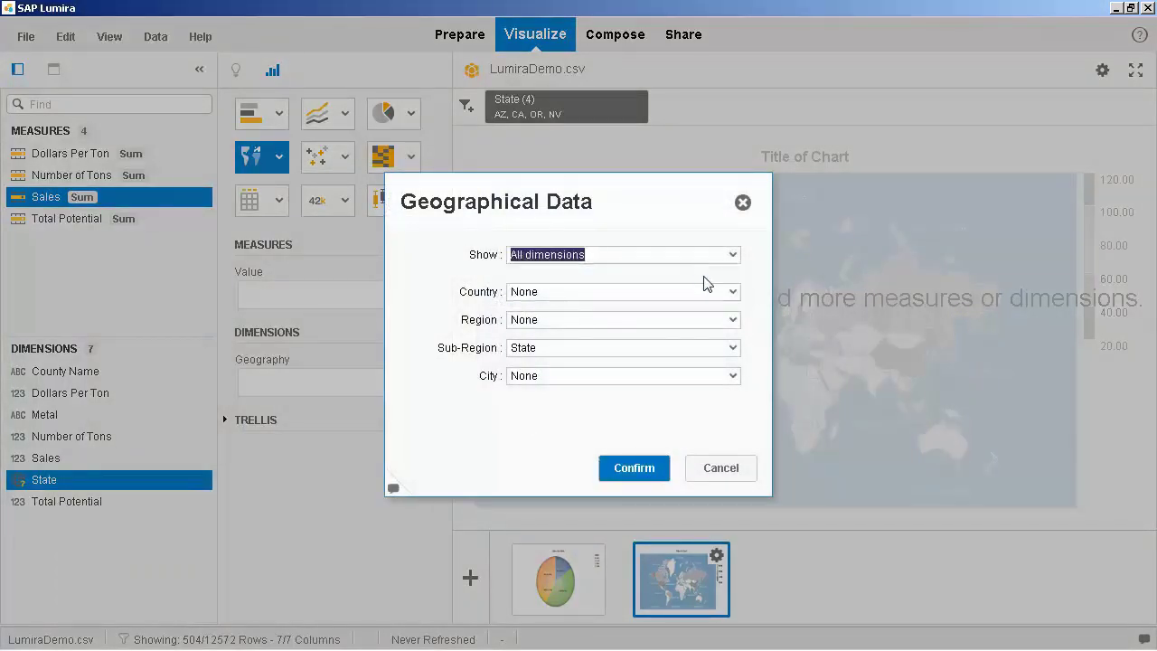
click(732, 322)
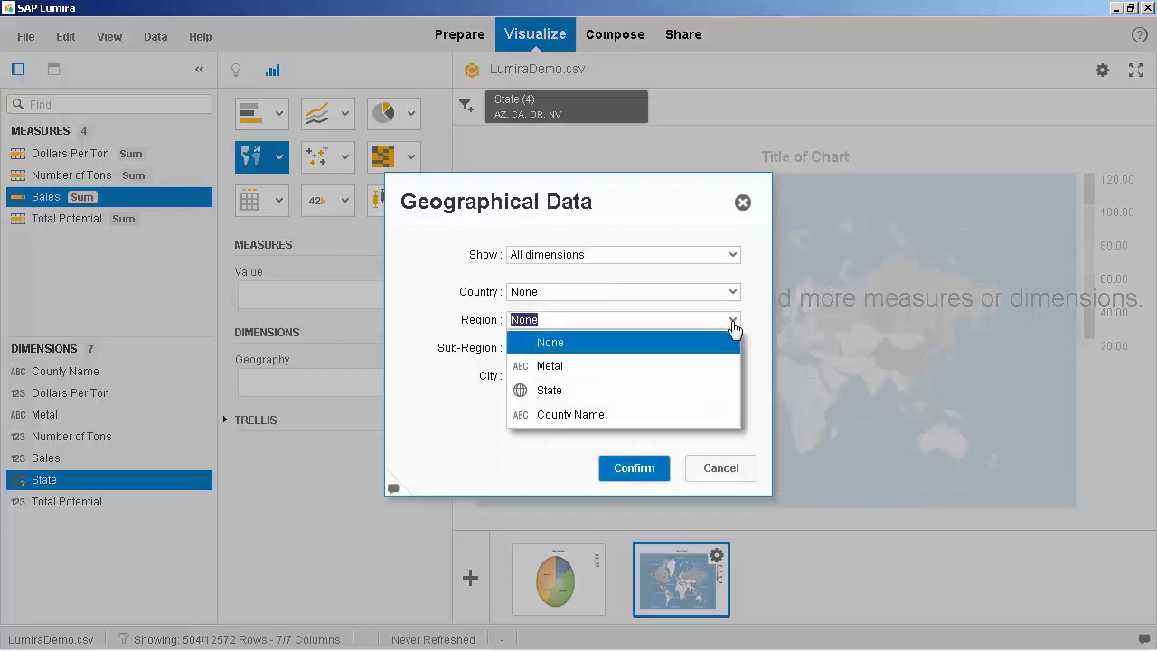
click(630, 391)
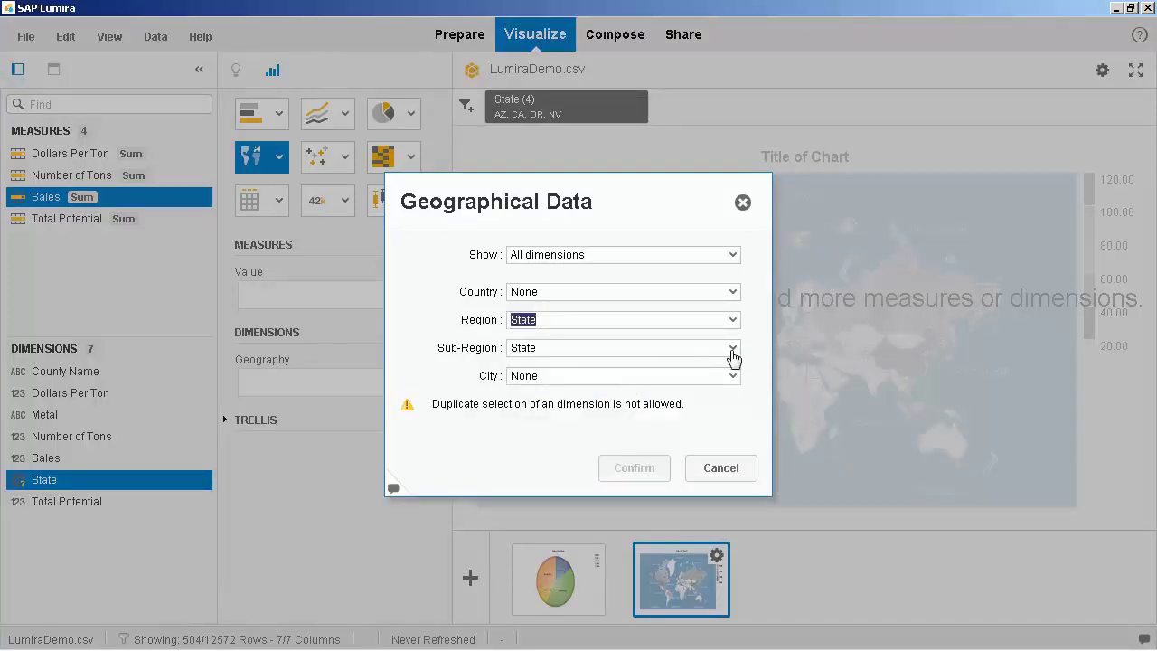
click(732, 356)
click(599, 443)
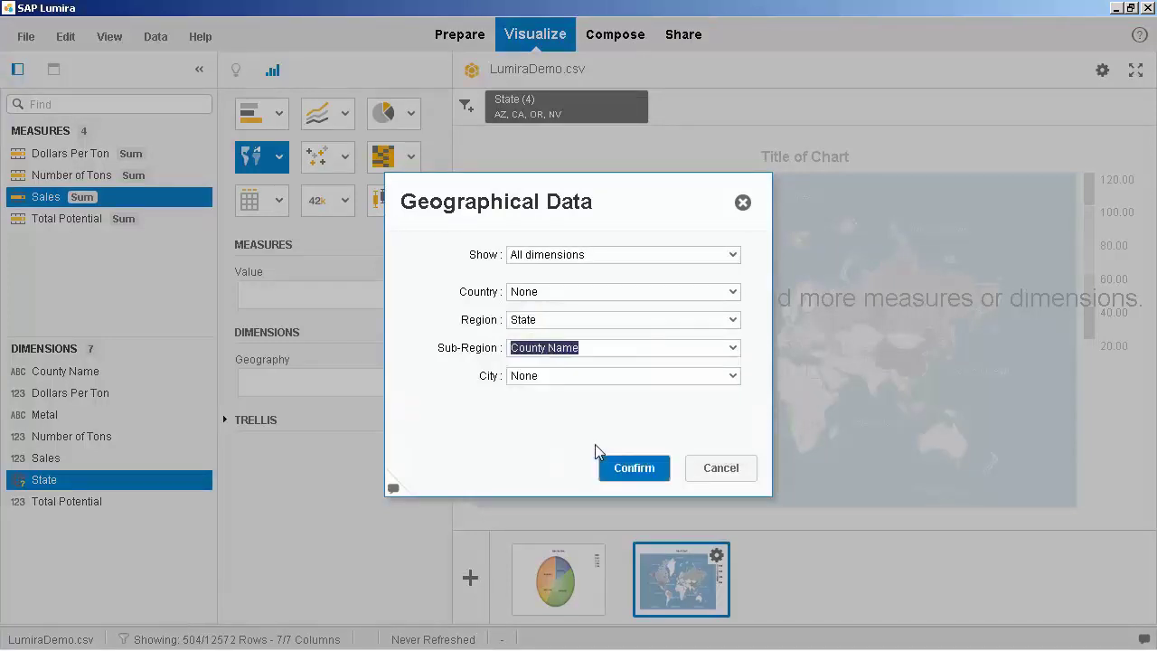
click(635, 470)
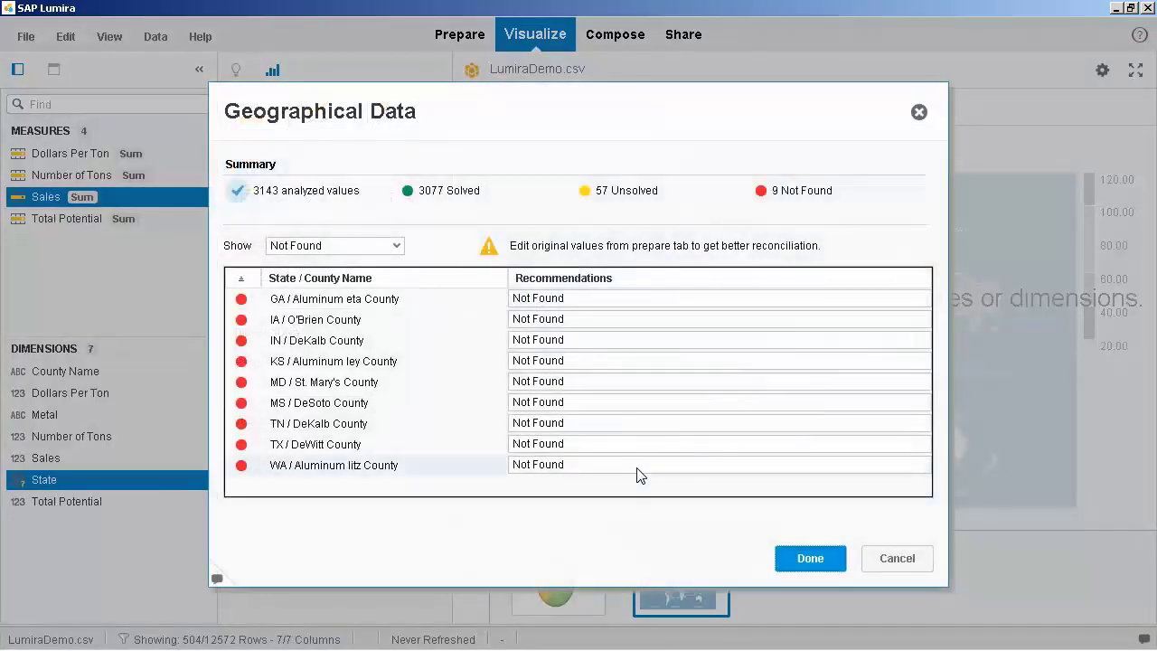
click(810, 560)
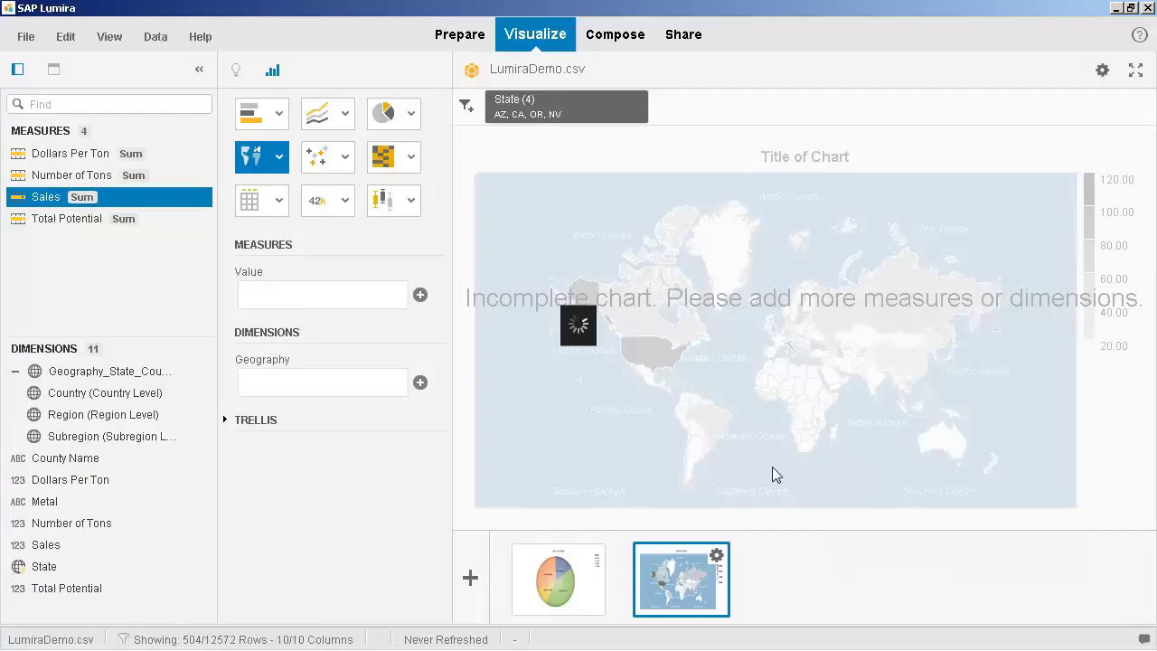
Map Sales as the choropleth value with the Subregion level of the new hierarchy as geography.
drag(50, 197, 276, 291)
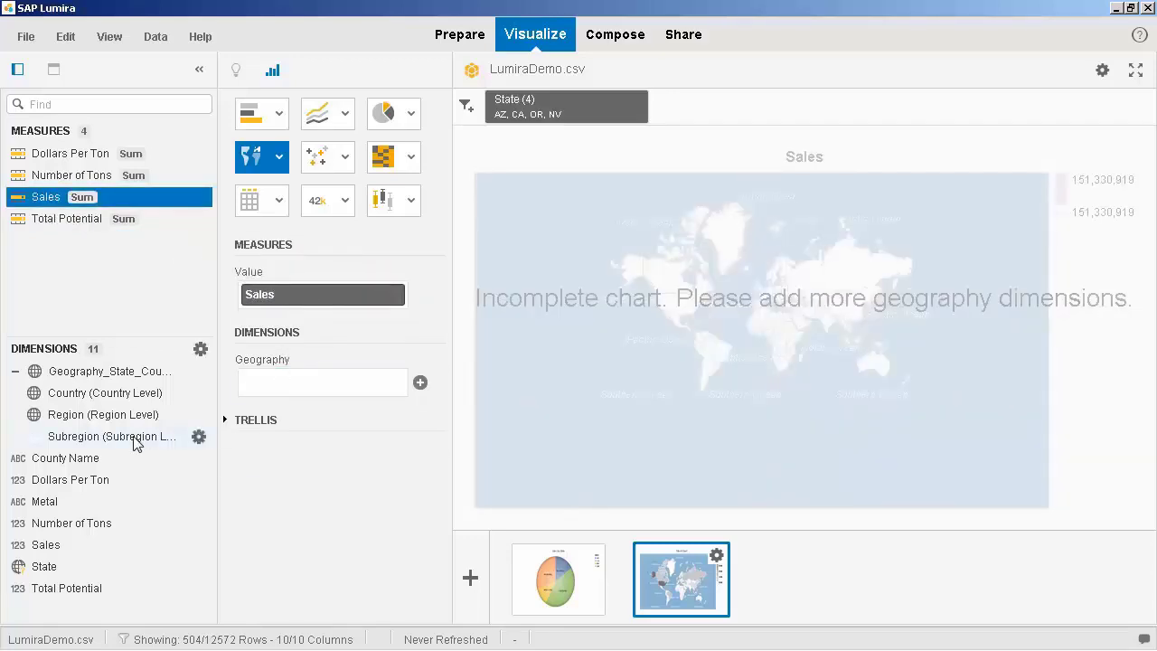
drag(122, 441, 334, 383)
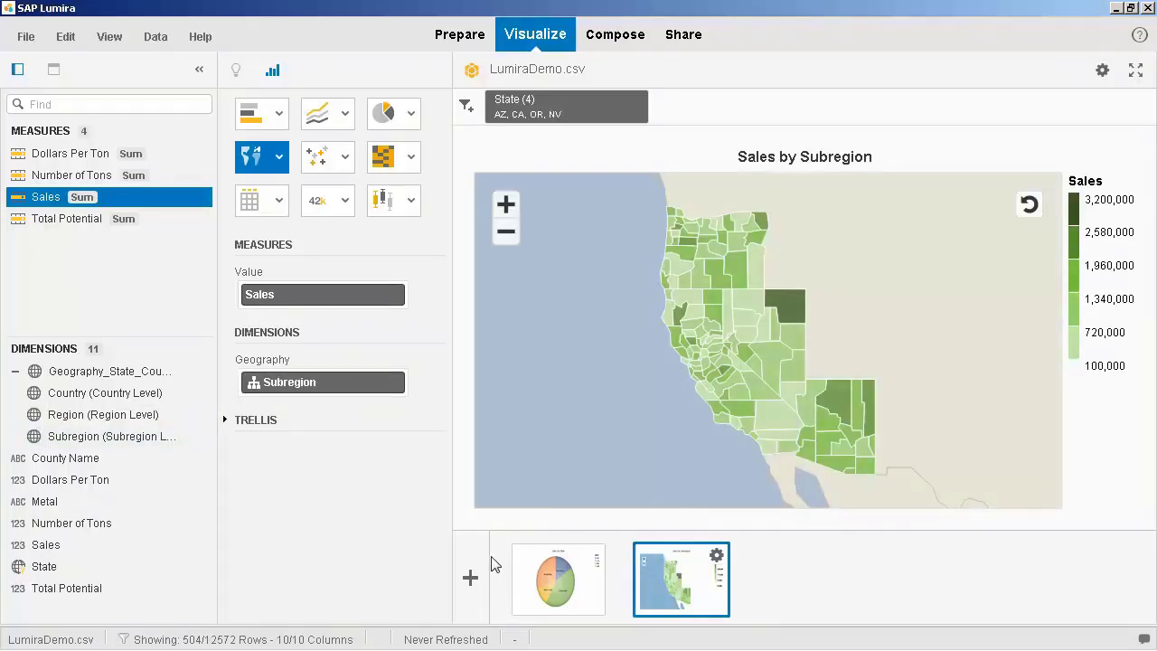
Add a new bar chart with Sales on the X axis and Metal as the legend color.
click(469, 579)
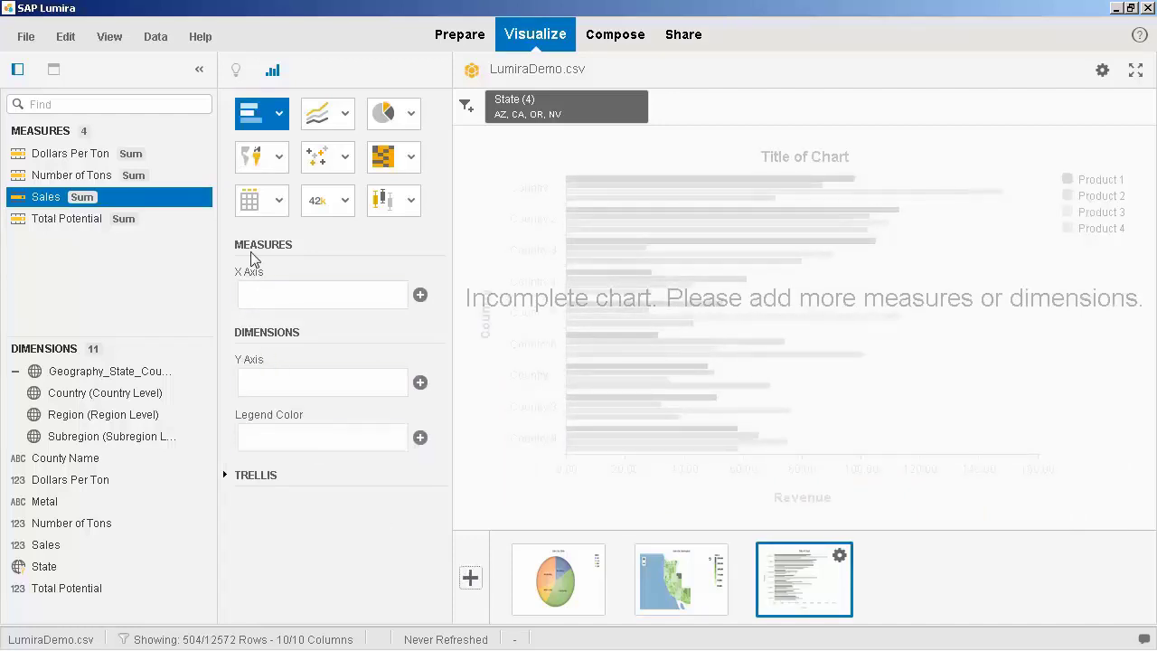
drag(70, 201, 286, 295)
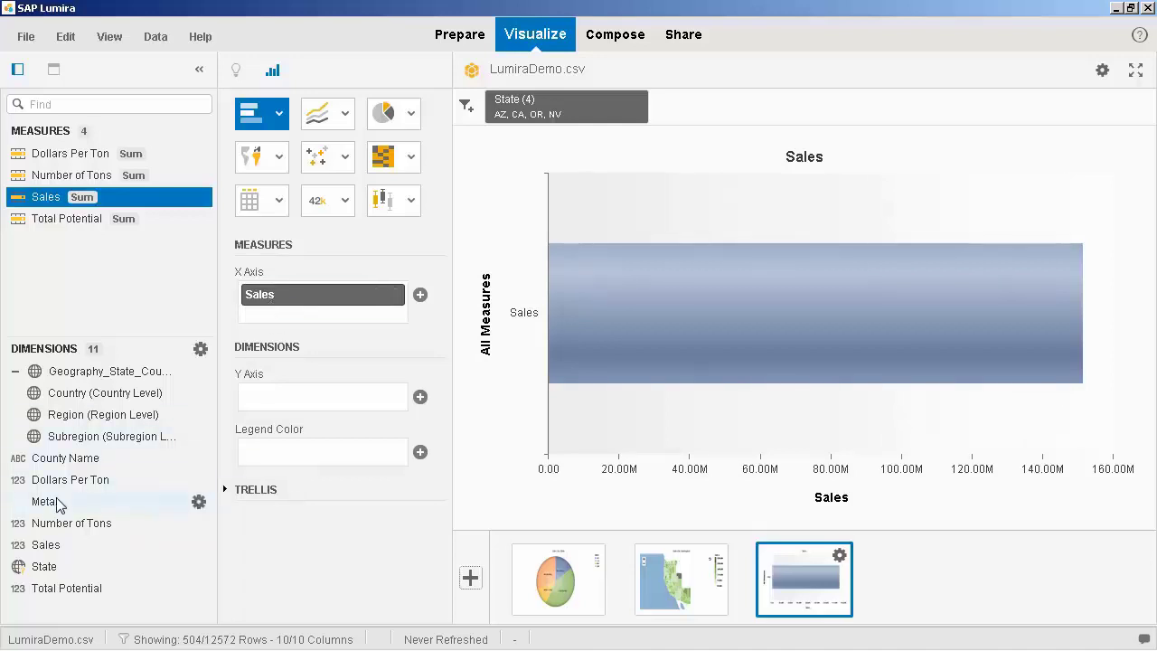
drag(54, 504, 292, 451)
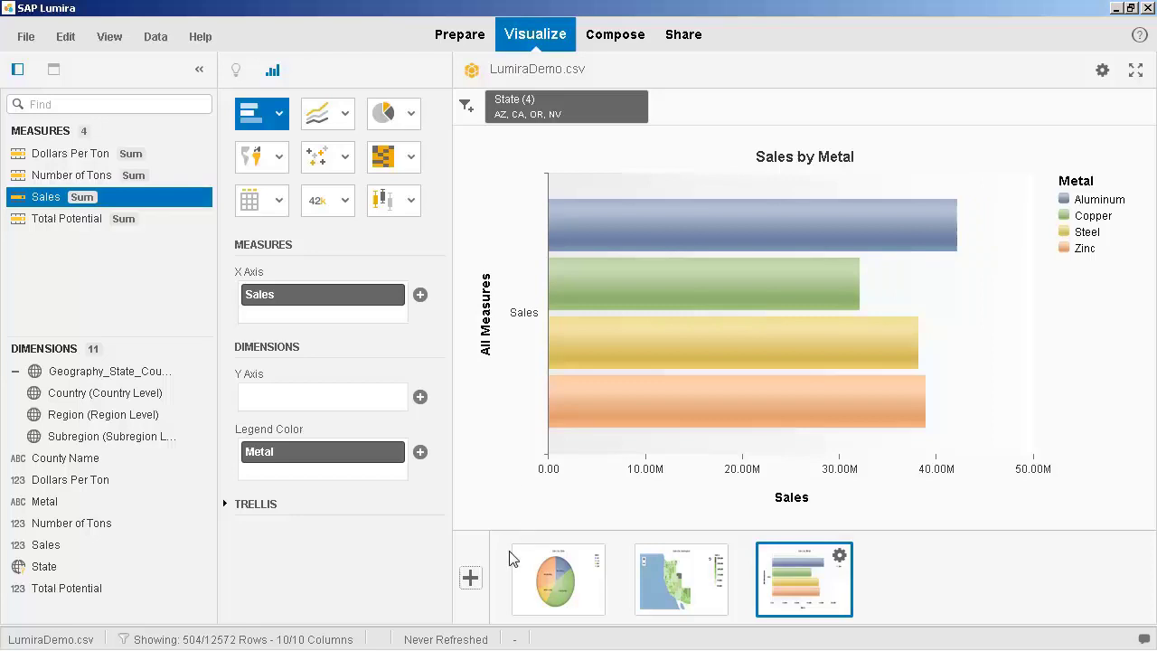
Add another bar chart with Number of Tons on the X axis, Metal on the Y axis and State as the legend color.
click(471, 579)
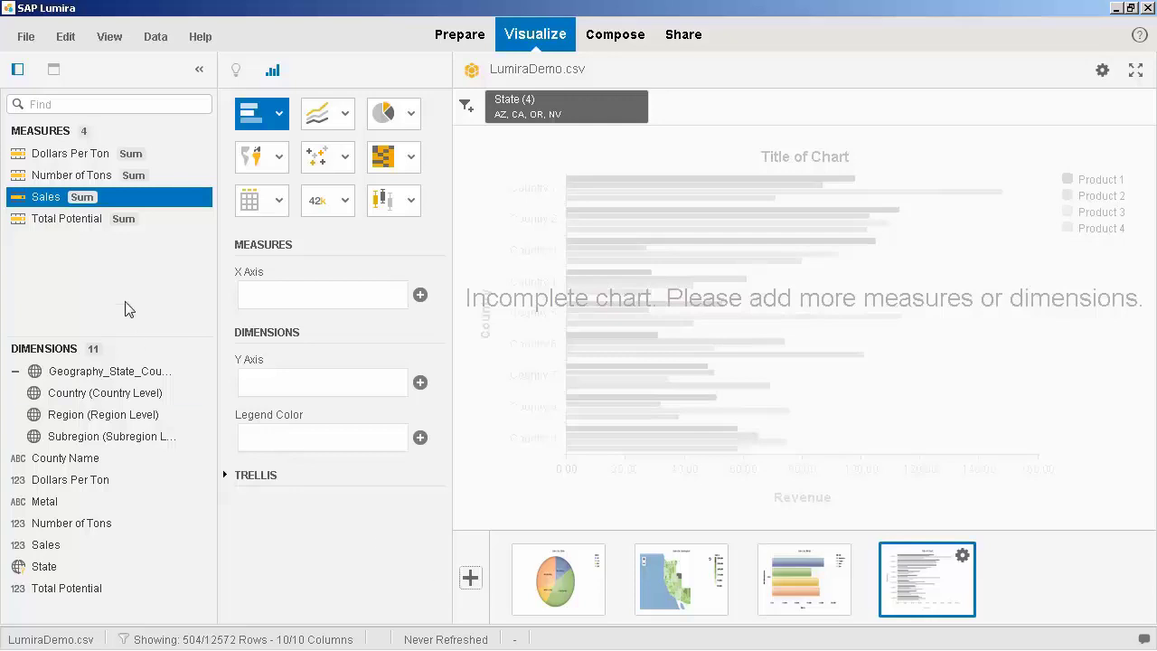
drag(111, 182, 306, 293)
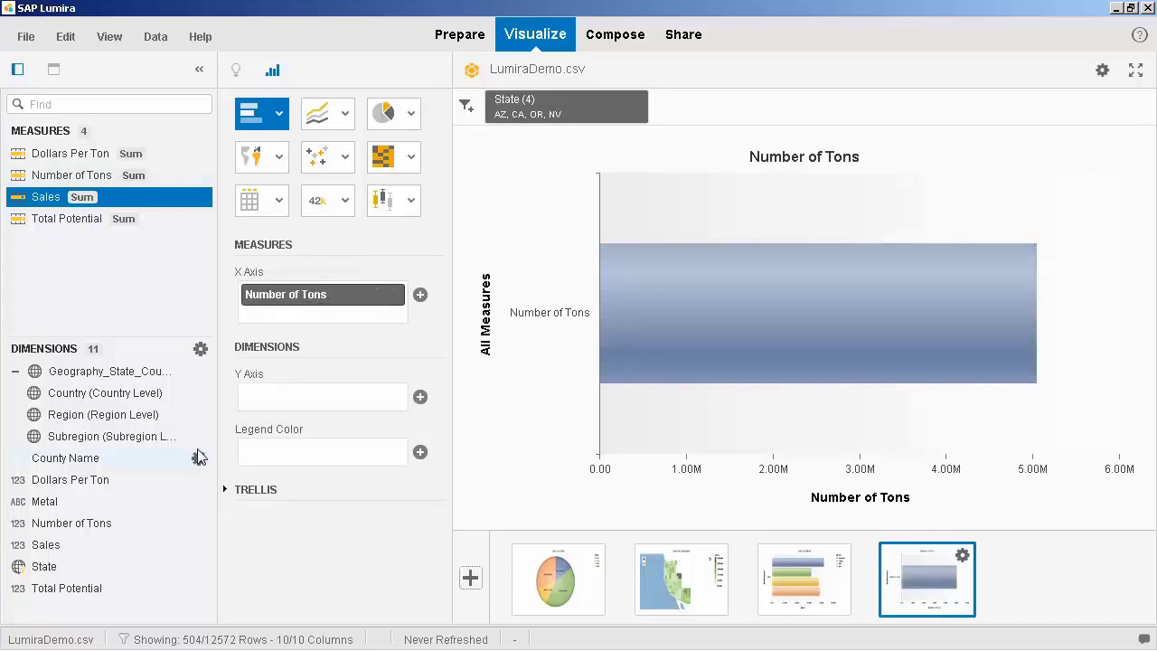
drag(52, 506, 262, 398)
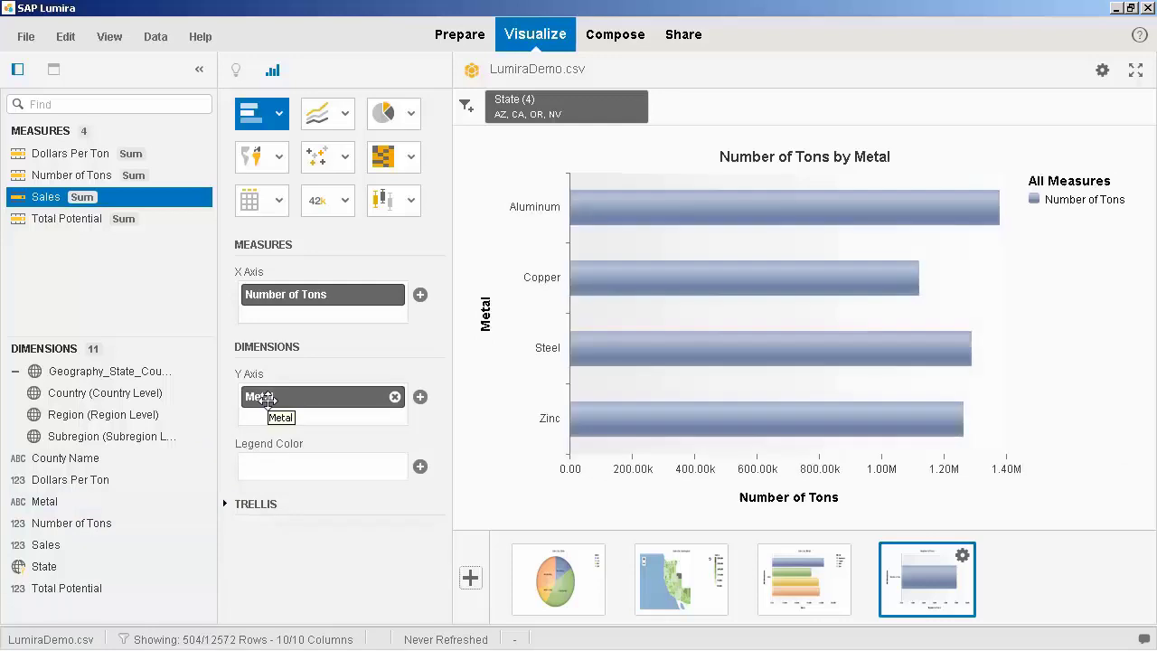
drag(46, 567, 270, 467)
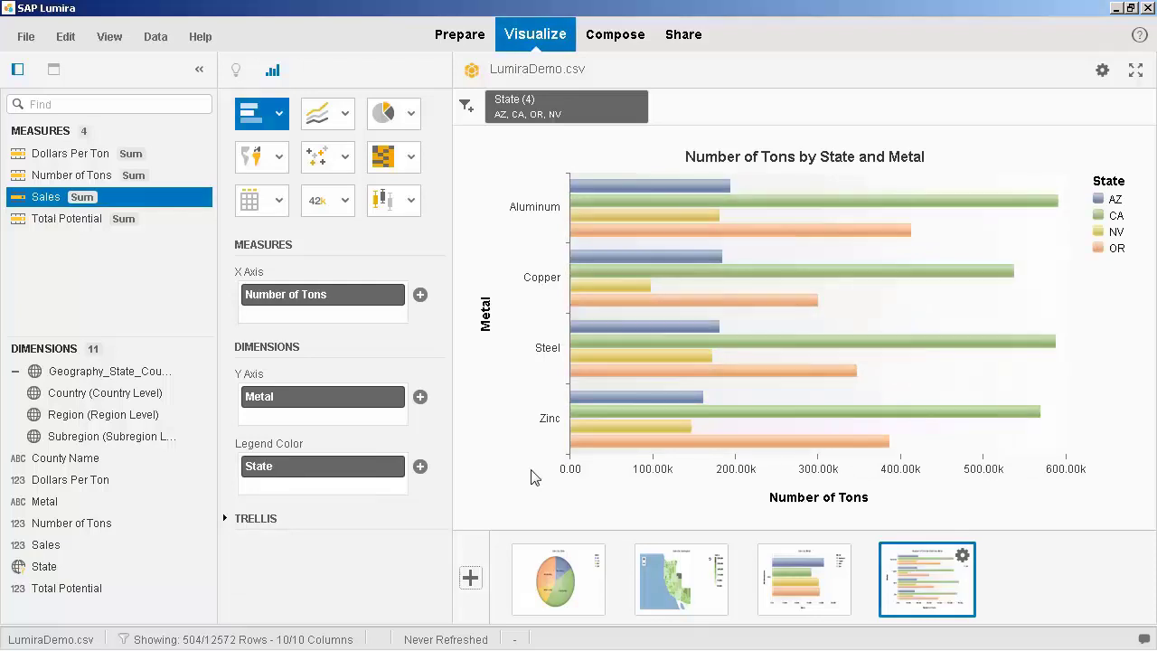
Add a column chart with Number of Tons on the Y axis and State on the X axis, and show its data labels.
click(470, 578)
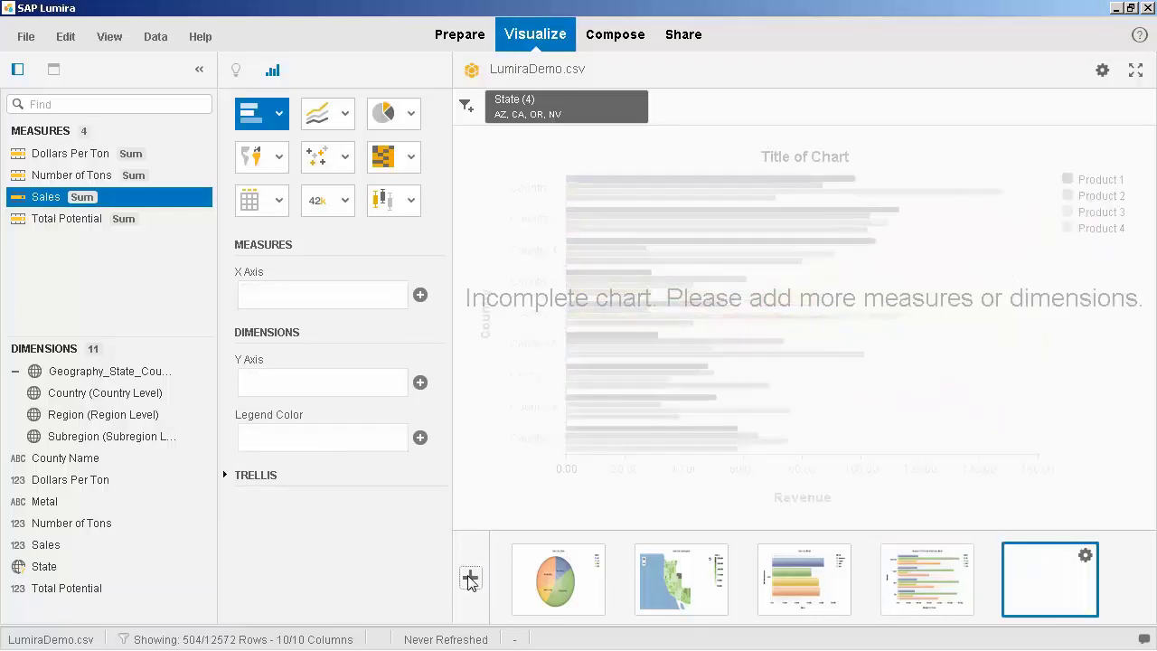
click(279, 114)
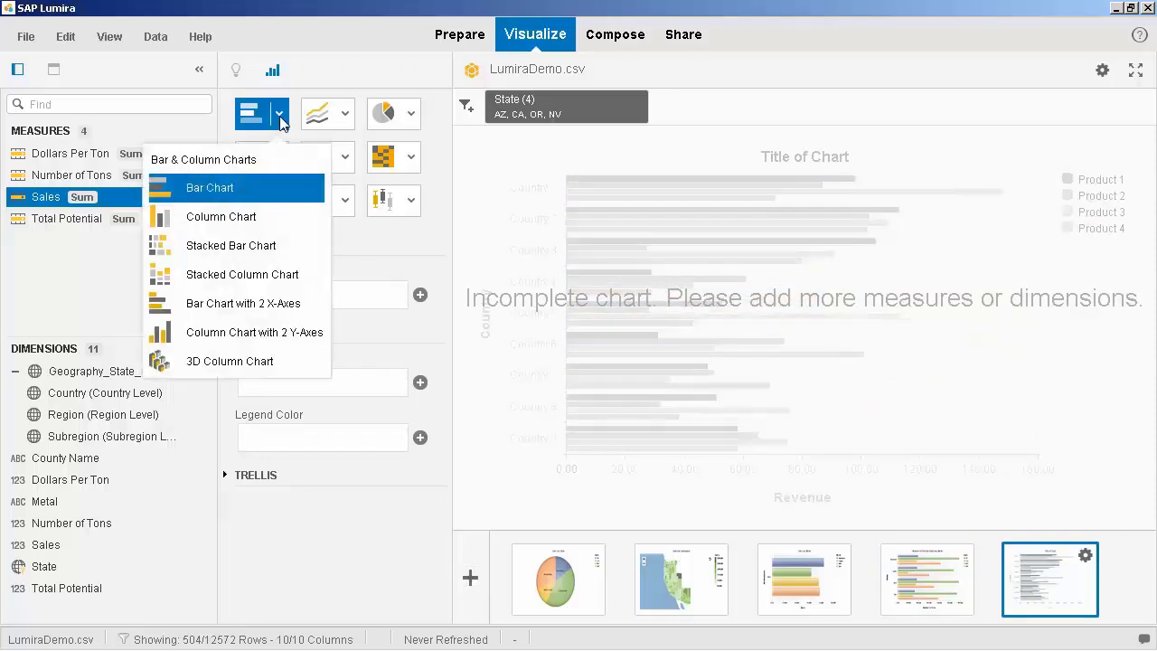
click(221, 217)
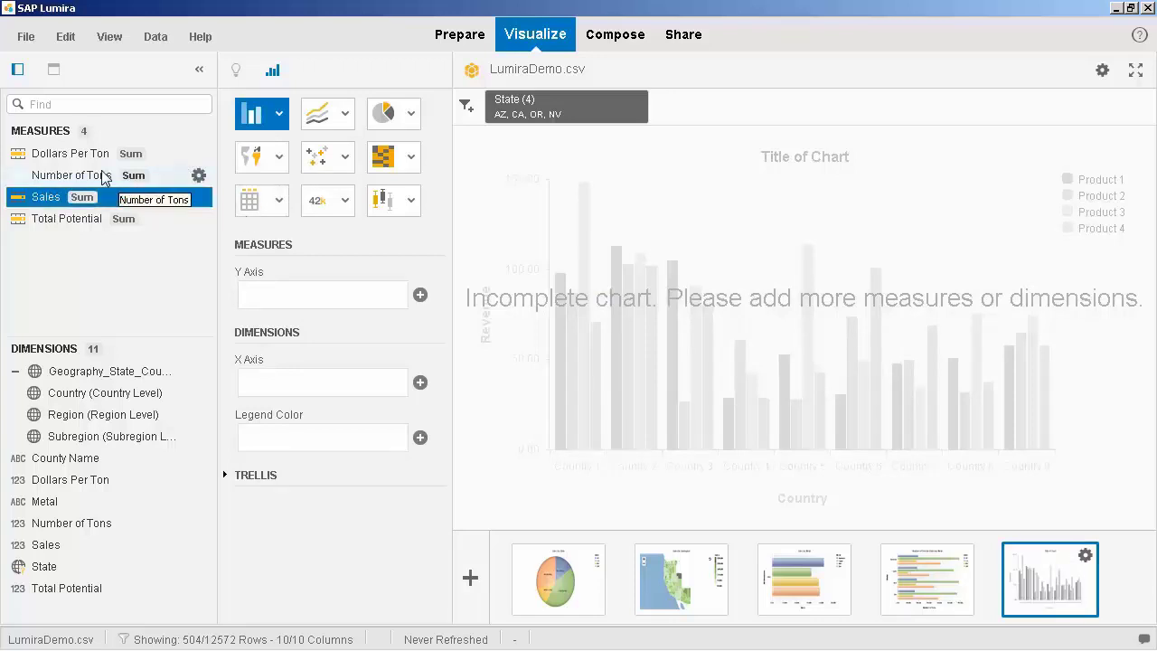
drag(101, 177, 307, 294)
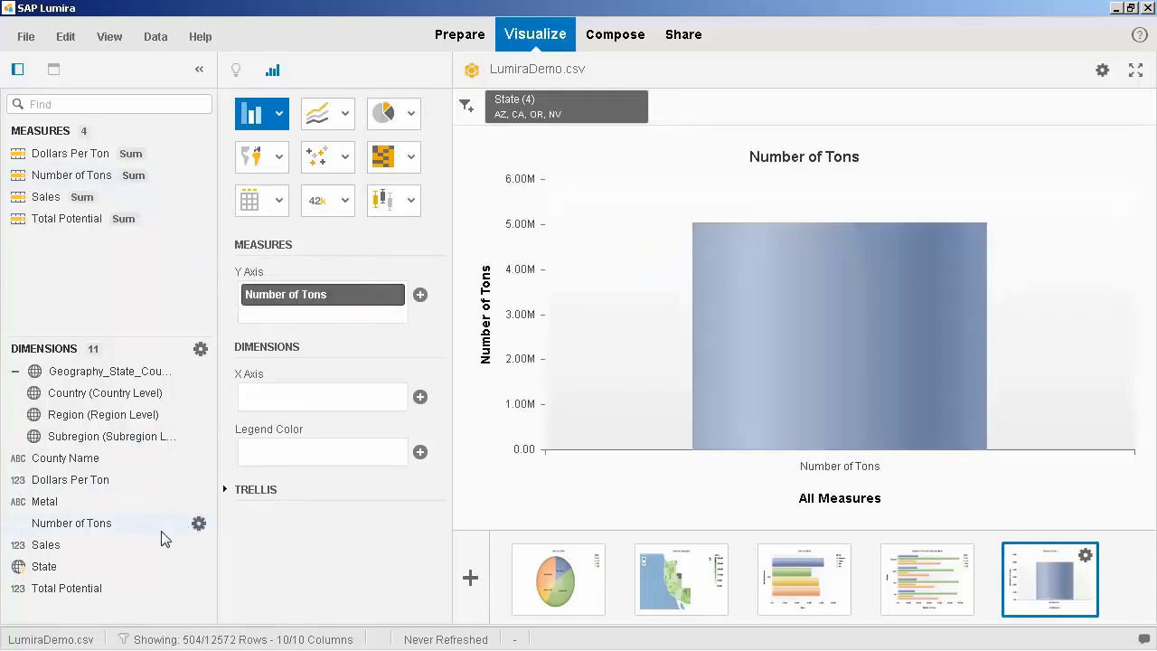
drag(66, 570, 277, 398)
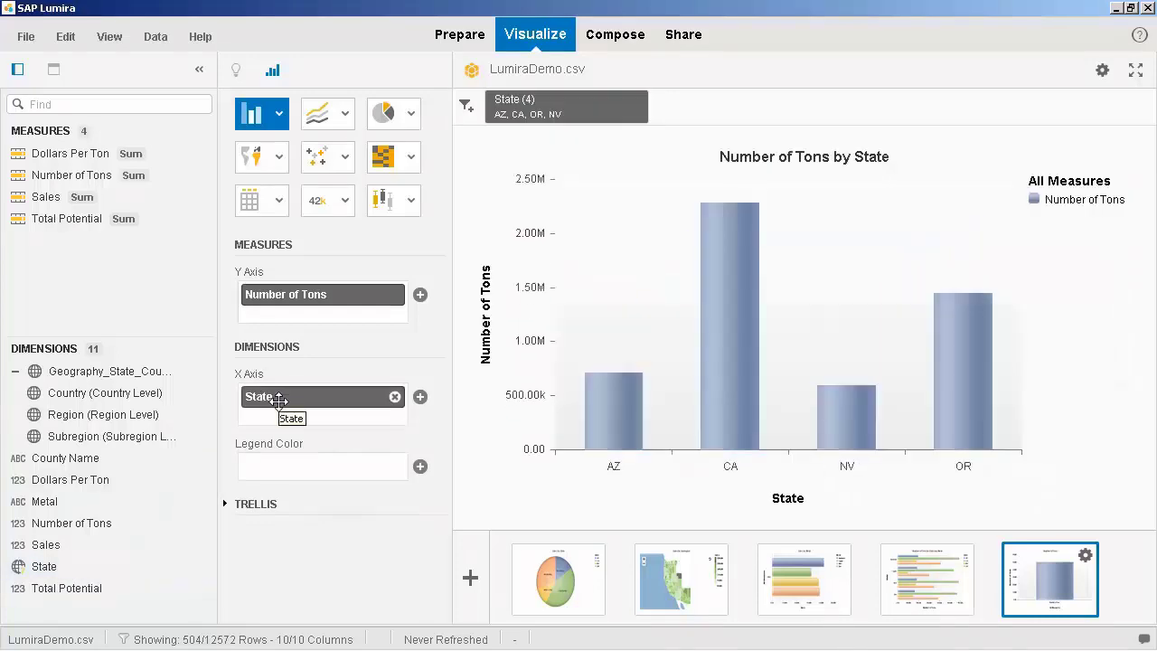
right_click(811, 269)
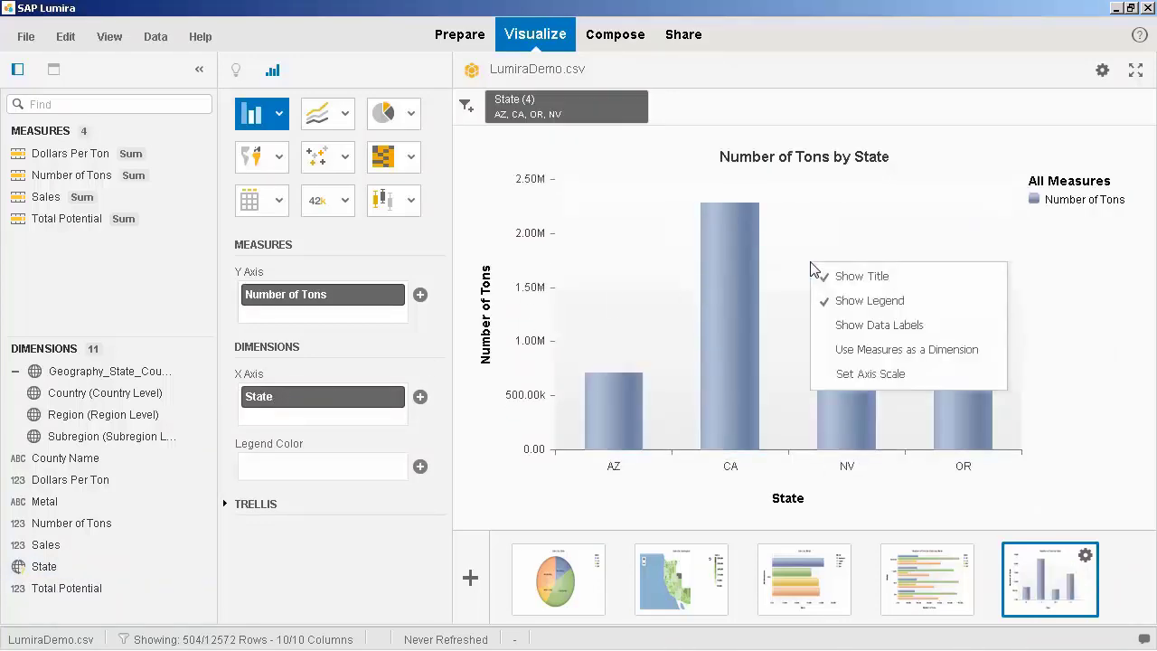
click(858, 328)
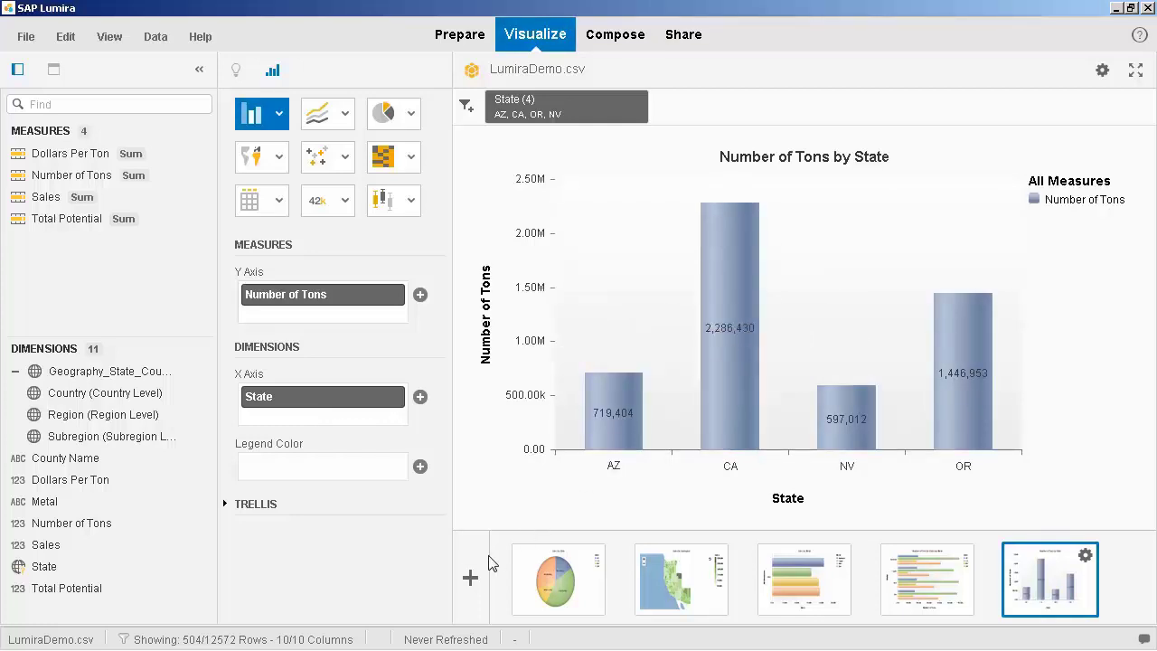
Add a 3D column chart of Dollars Per Ton with Metal on the X axis and State as the legend color, and rotate it.
click(470, 579)
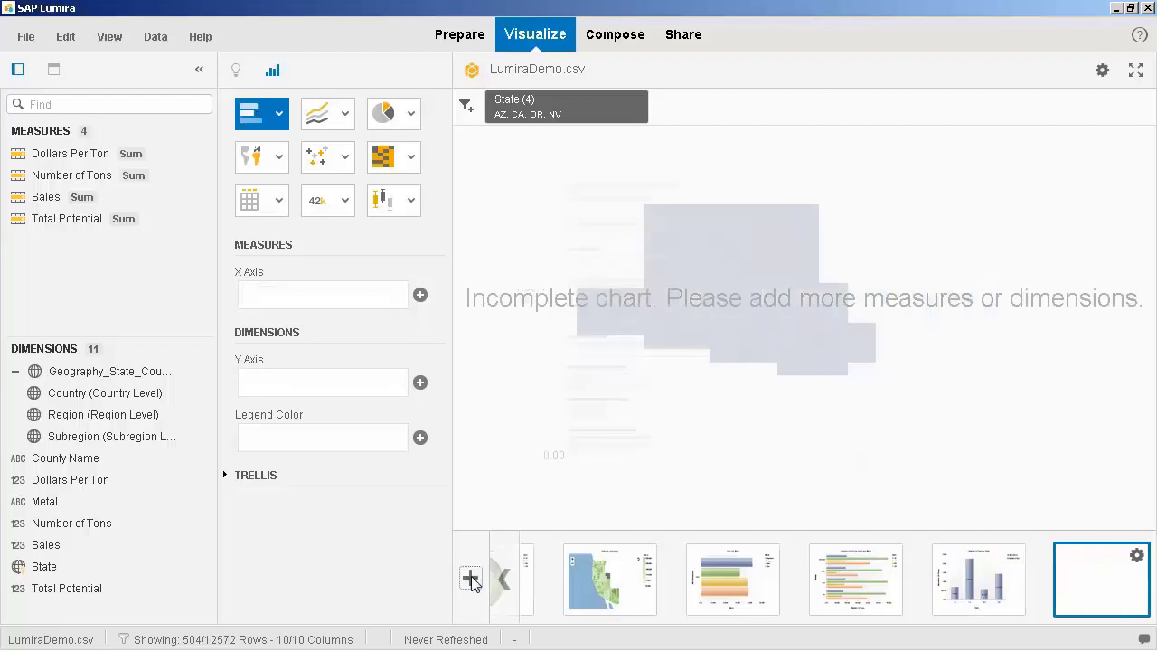
click(278, 116)
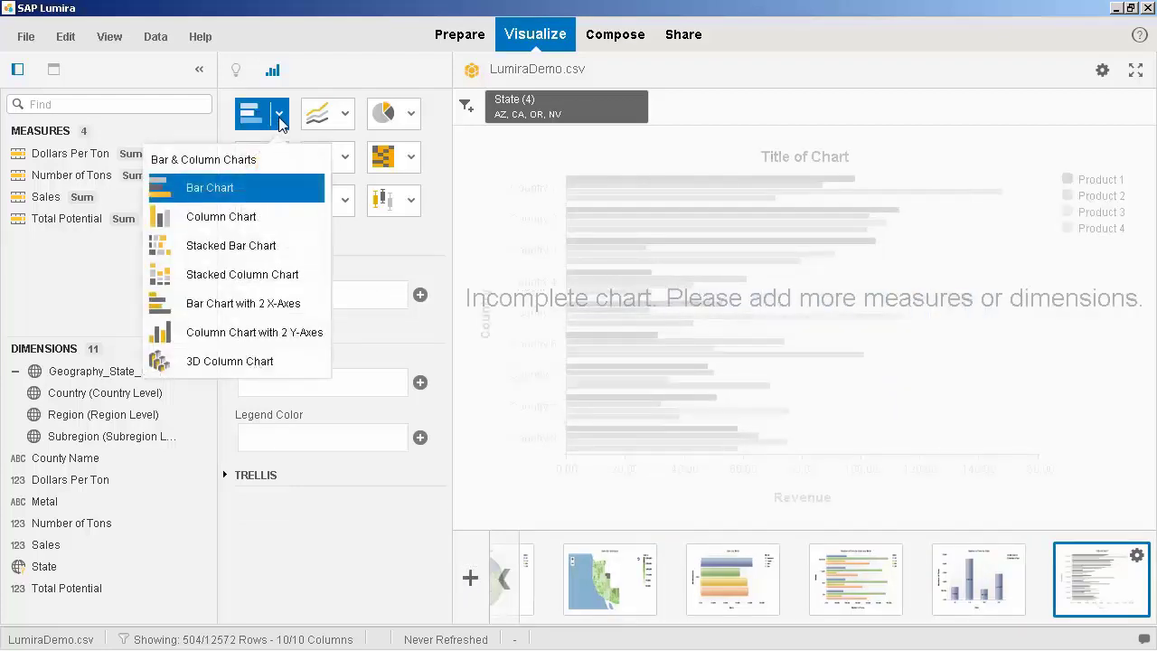
click(252, 362)
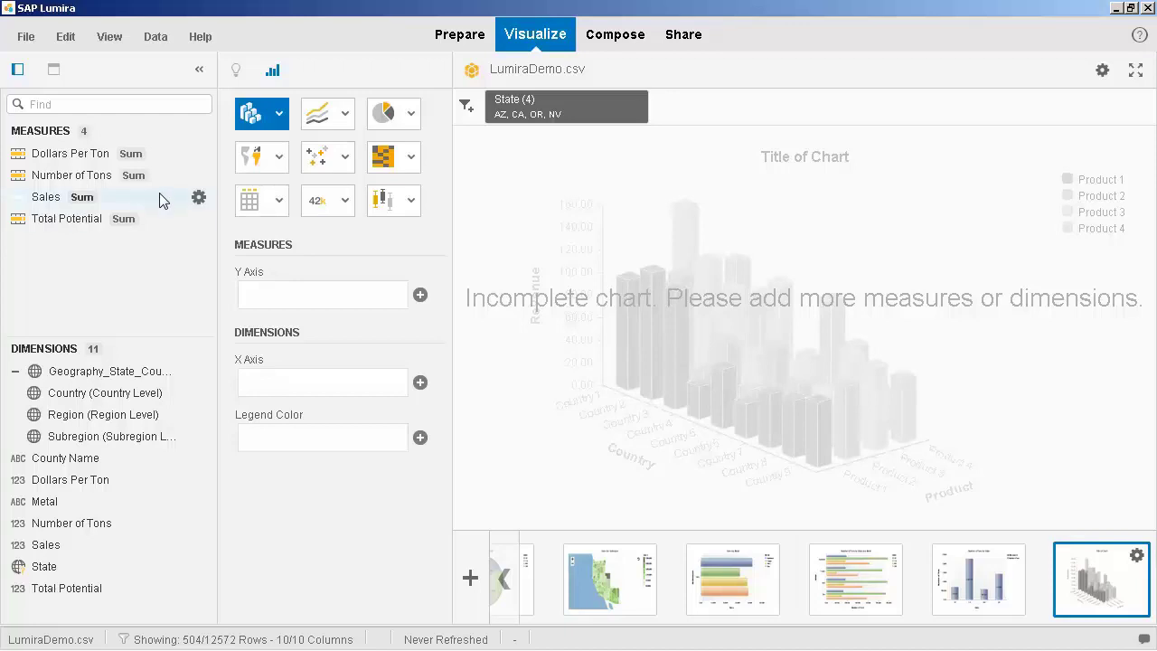
drag(95, 160, 313, 302)
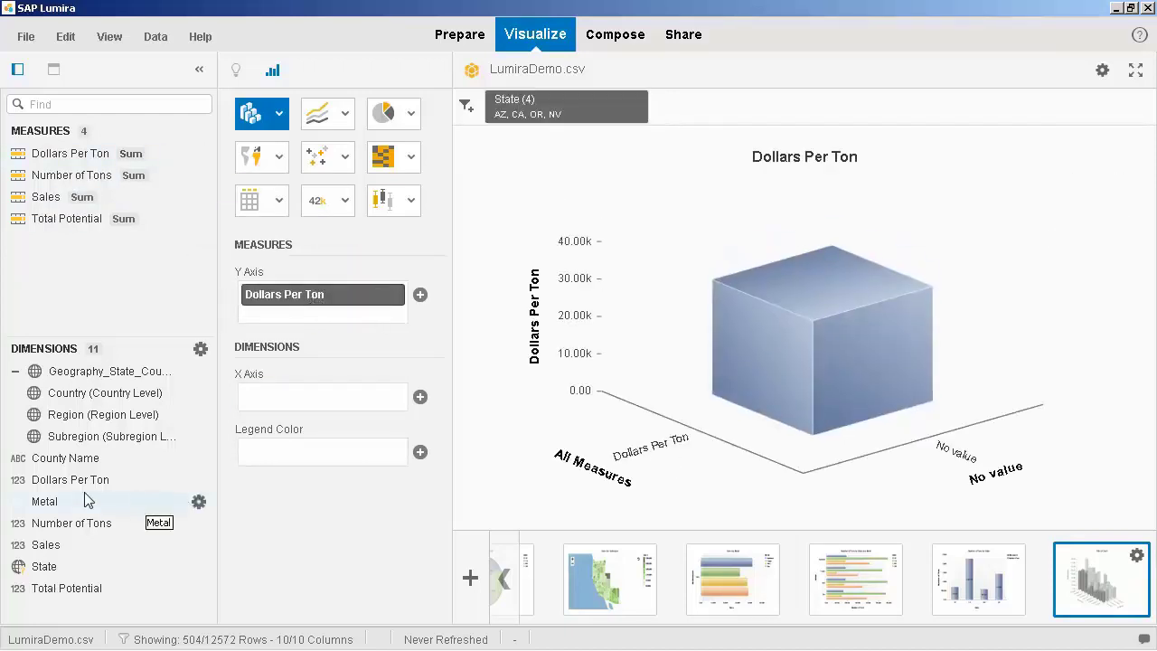
drag(50, 506, 290, 403)
drag(54, 569, 292, 467)
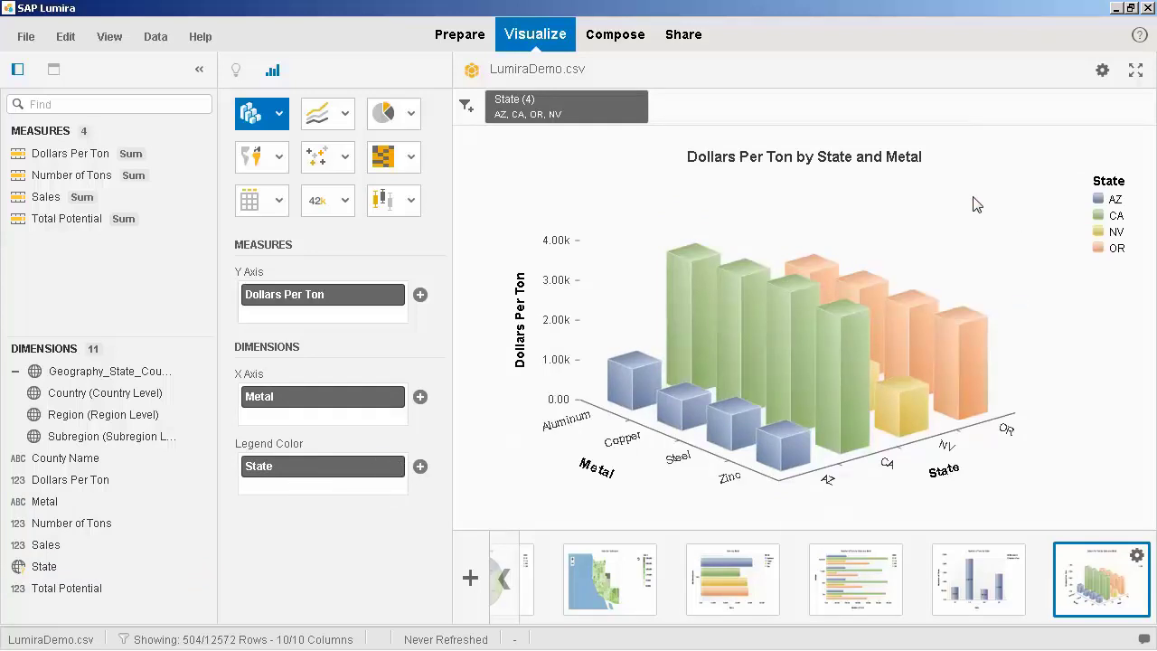
drag(976, 235, 946, 259)
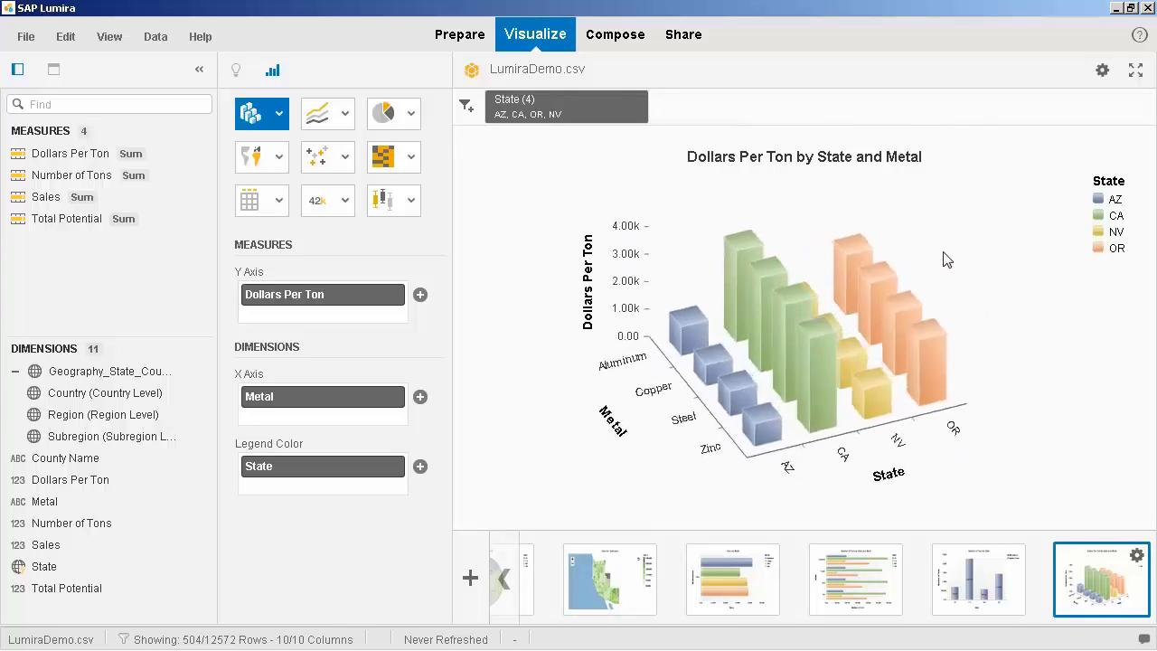
Add a bubble chart with Sales on X, Number of Tons on Y, Sales as bubble width, State as legend color and Metal as legend shape.
key(ctrl+n)
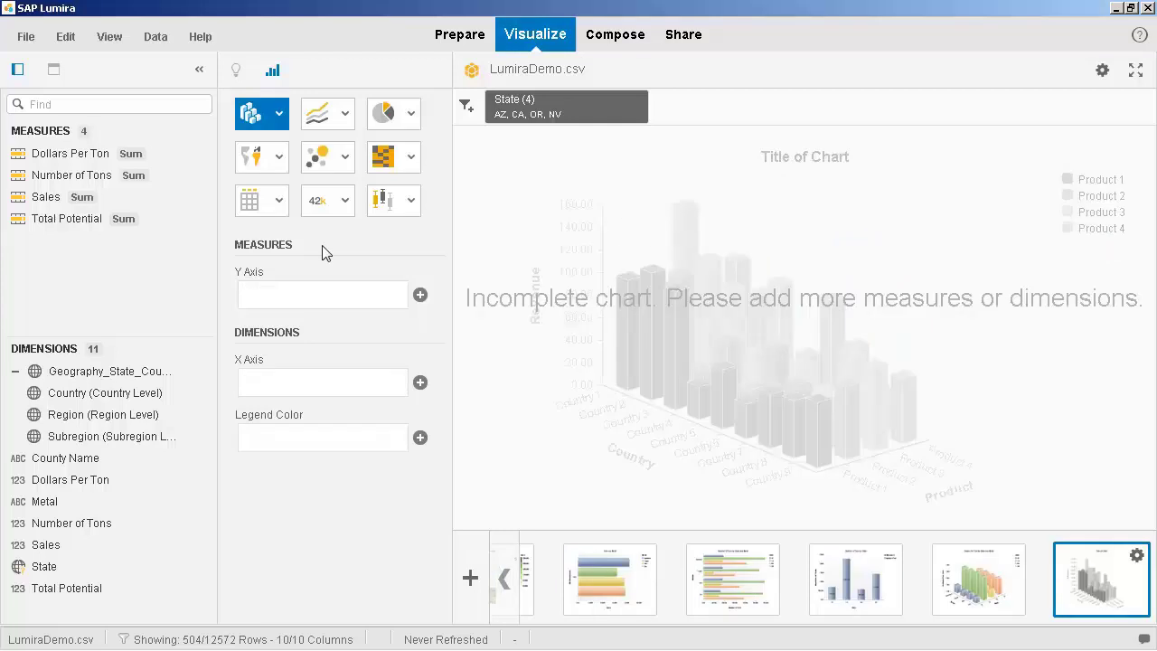
click(343, 159)
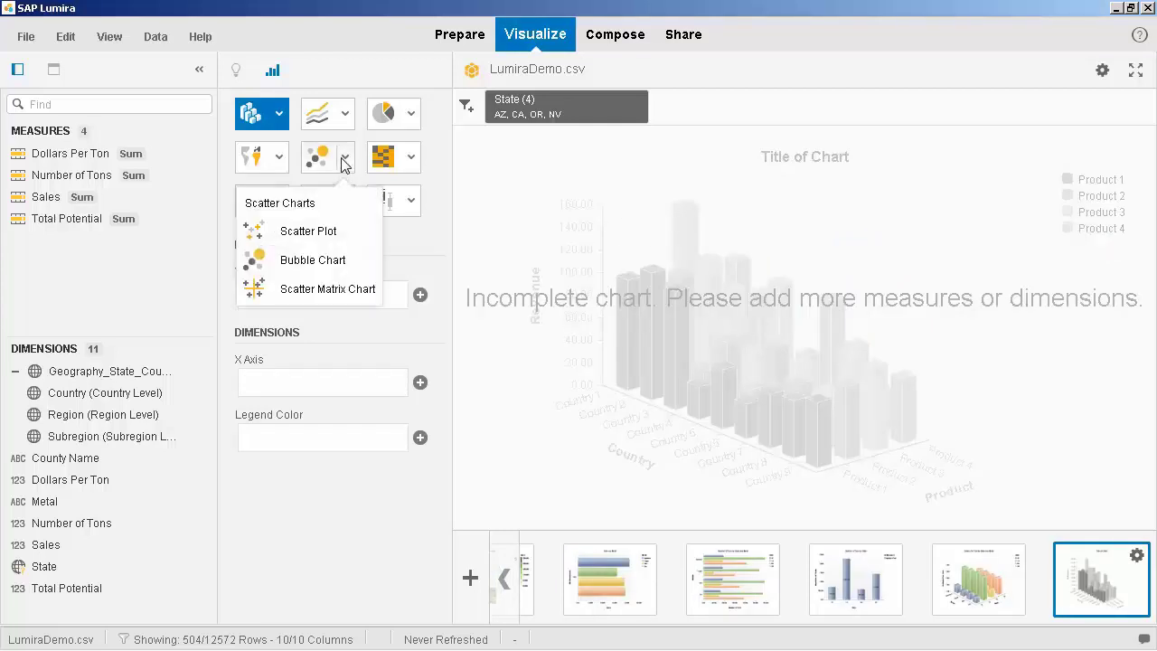
click(313, 261)
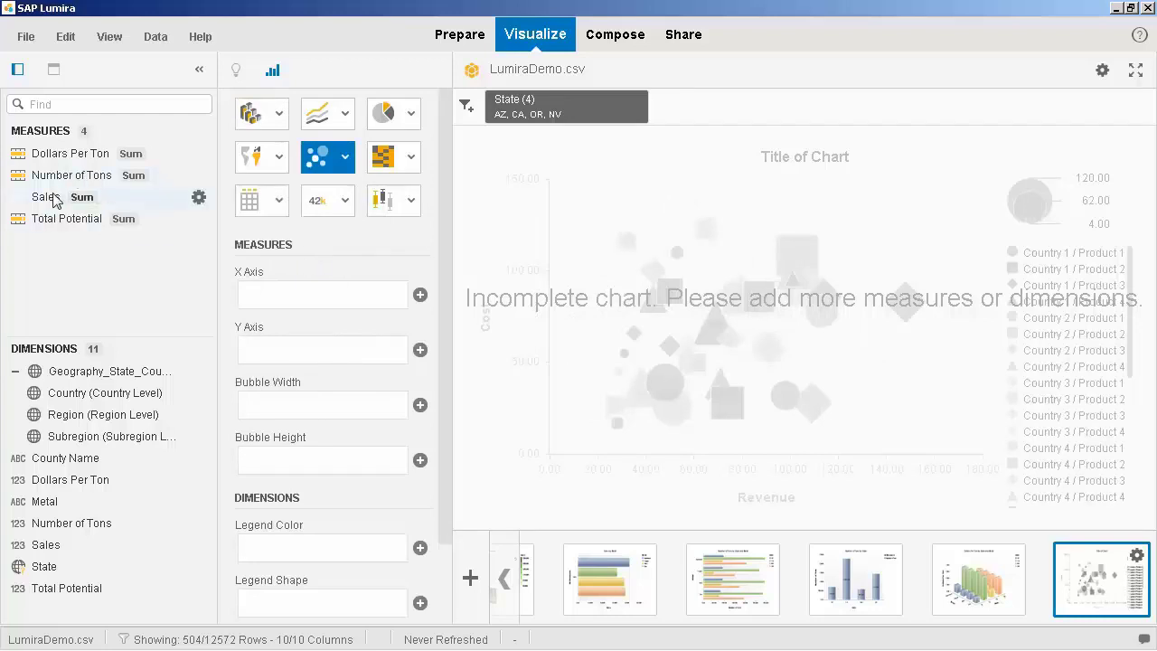
drag(72, 204, 281, 300)
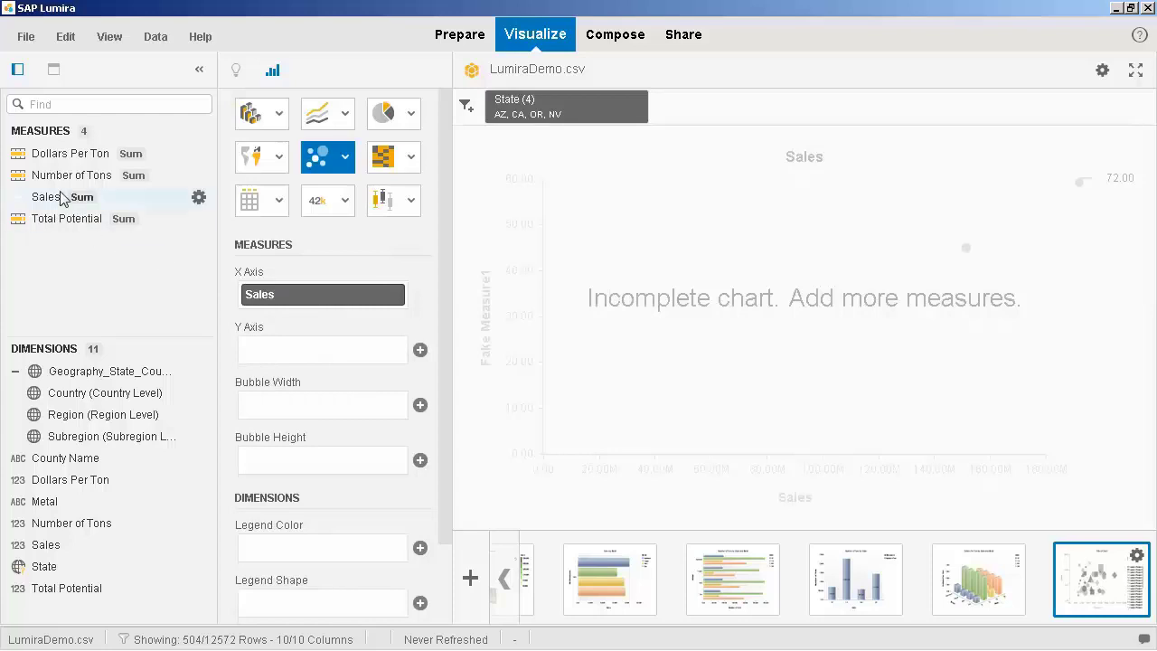
drag(58, 175, 281, 353)
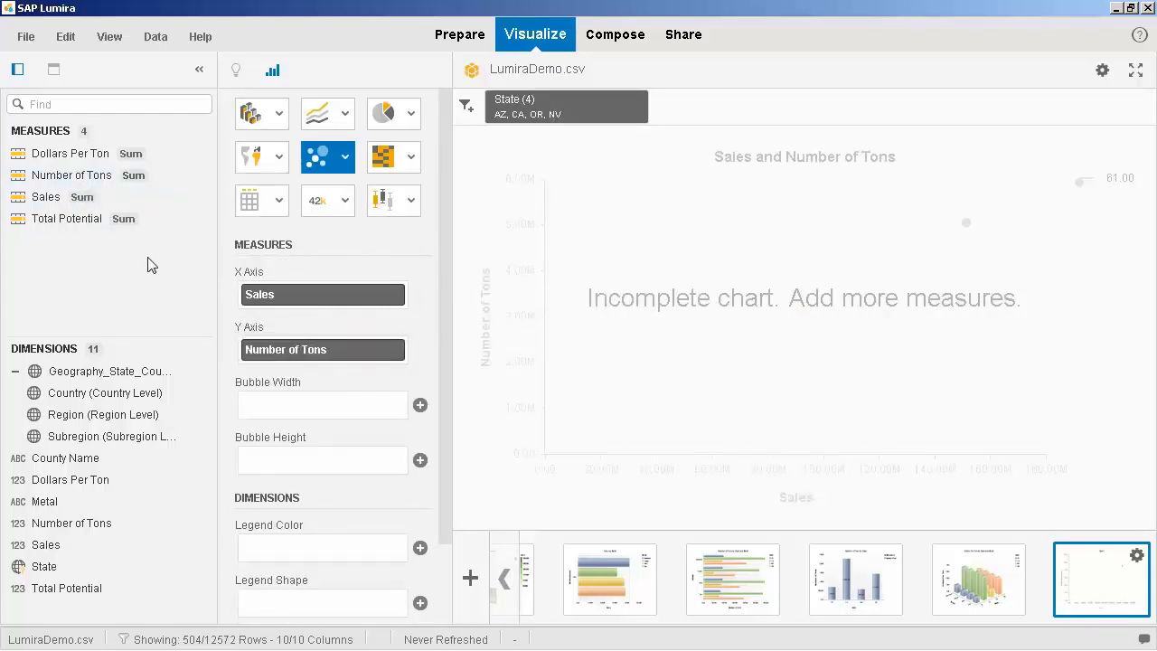
drag(45, 196, 283, 401)
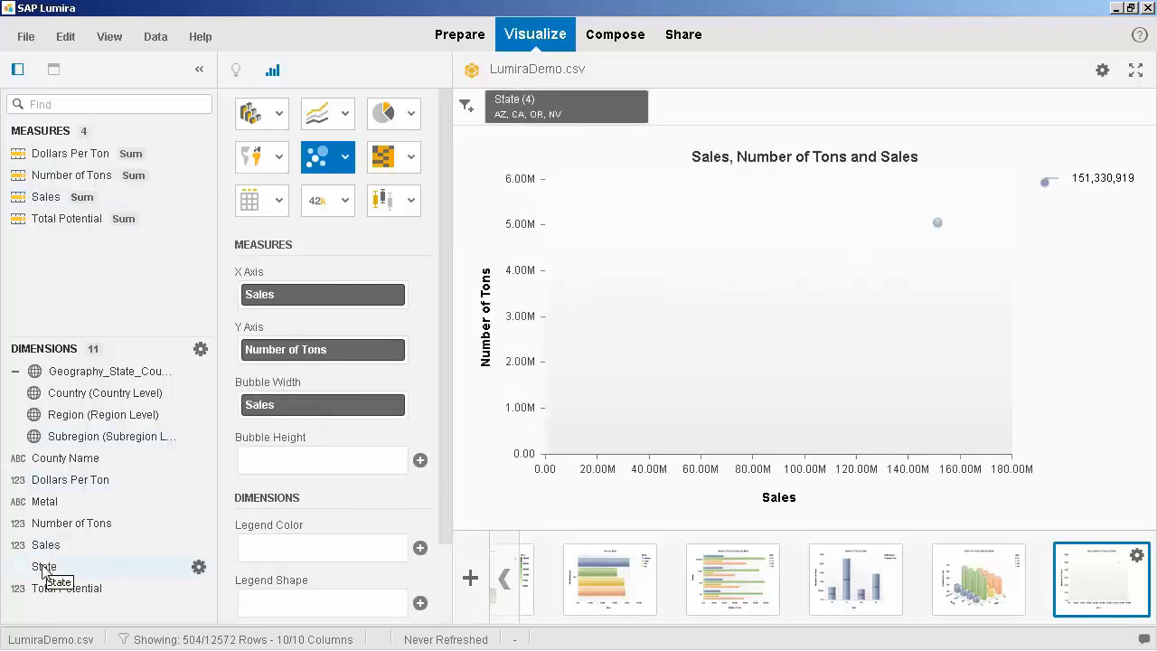
drag(44, 571, 287, 547)
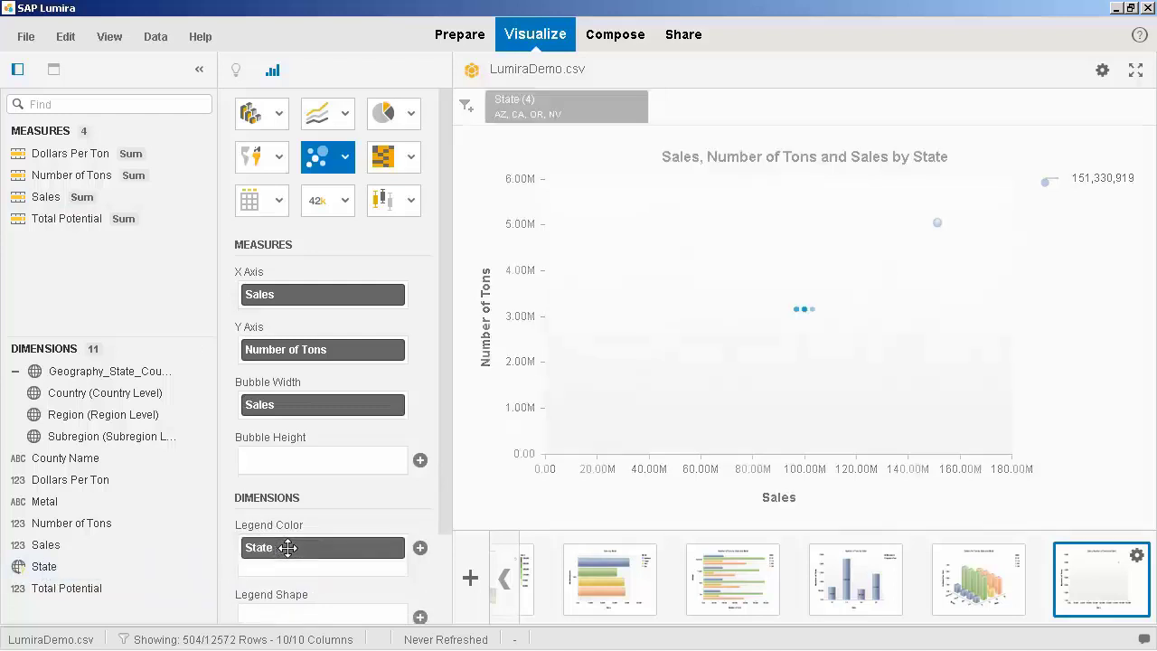
drag(47, 508, 280, 616)
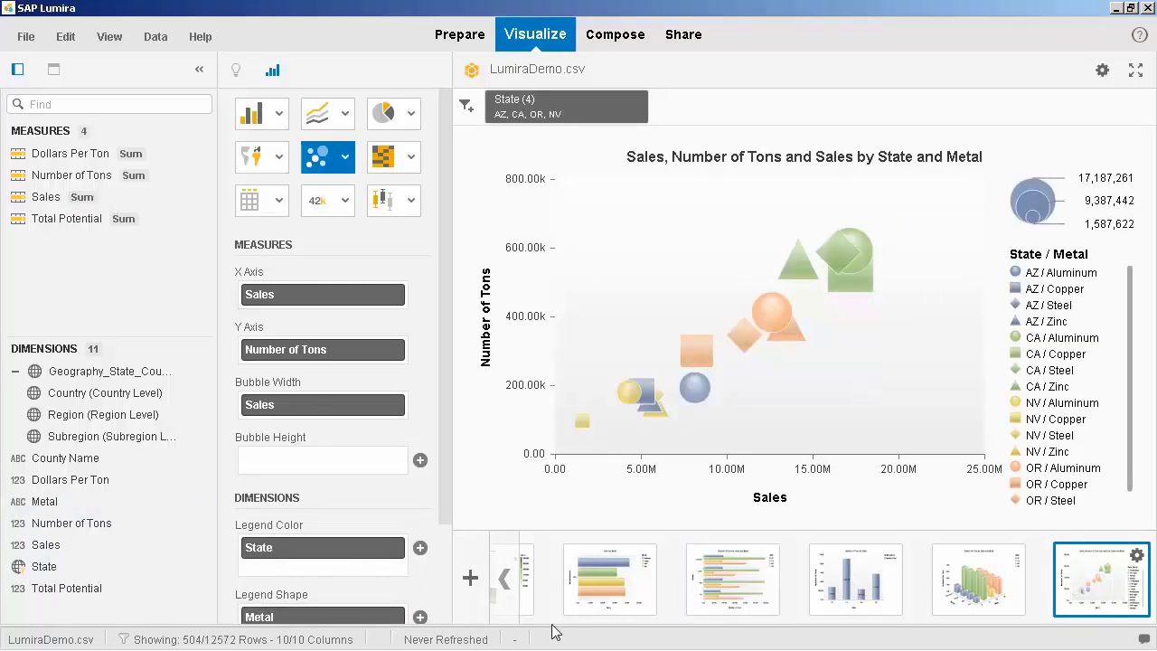
Add a column chart with 2 Y-axes, using Sales on Y Axis1, Total Potential on Y Axis2 and State on the X axis.
click(470, 579)
click(280, 114)
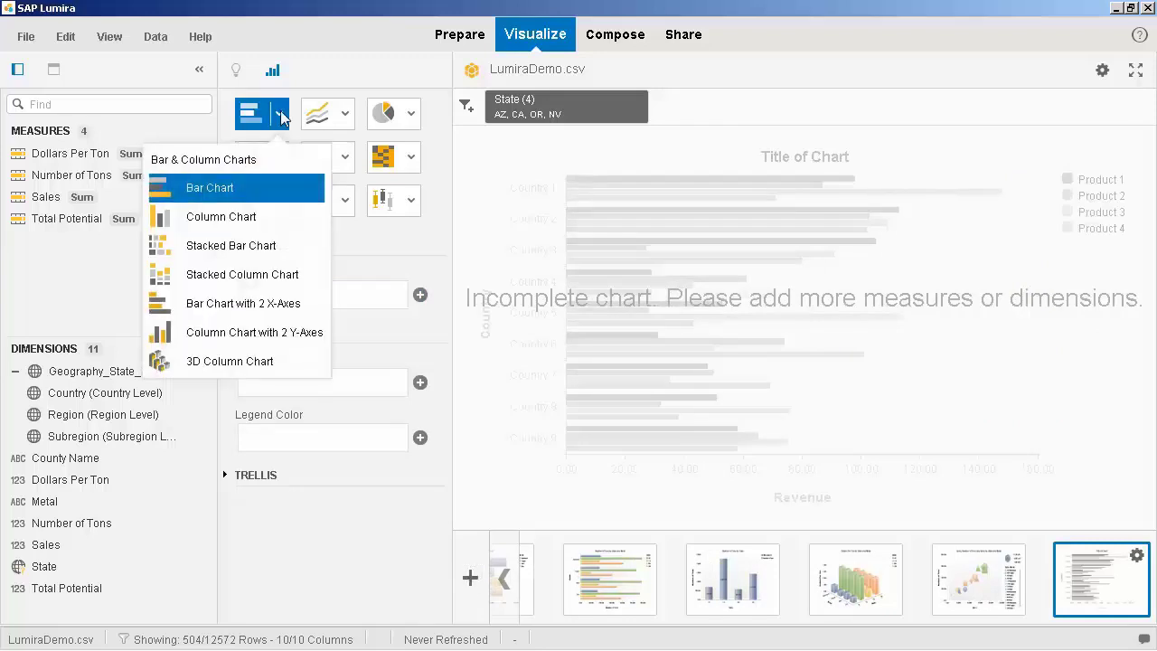
click(265, 336)
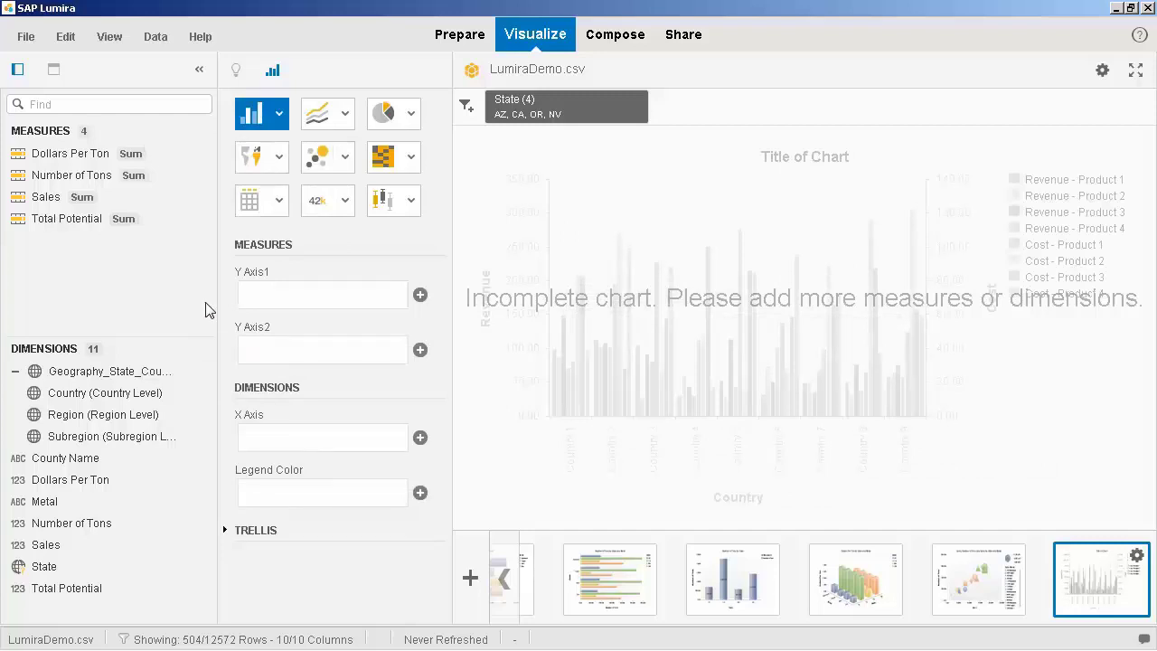
drag(63, 197, 287, 297)
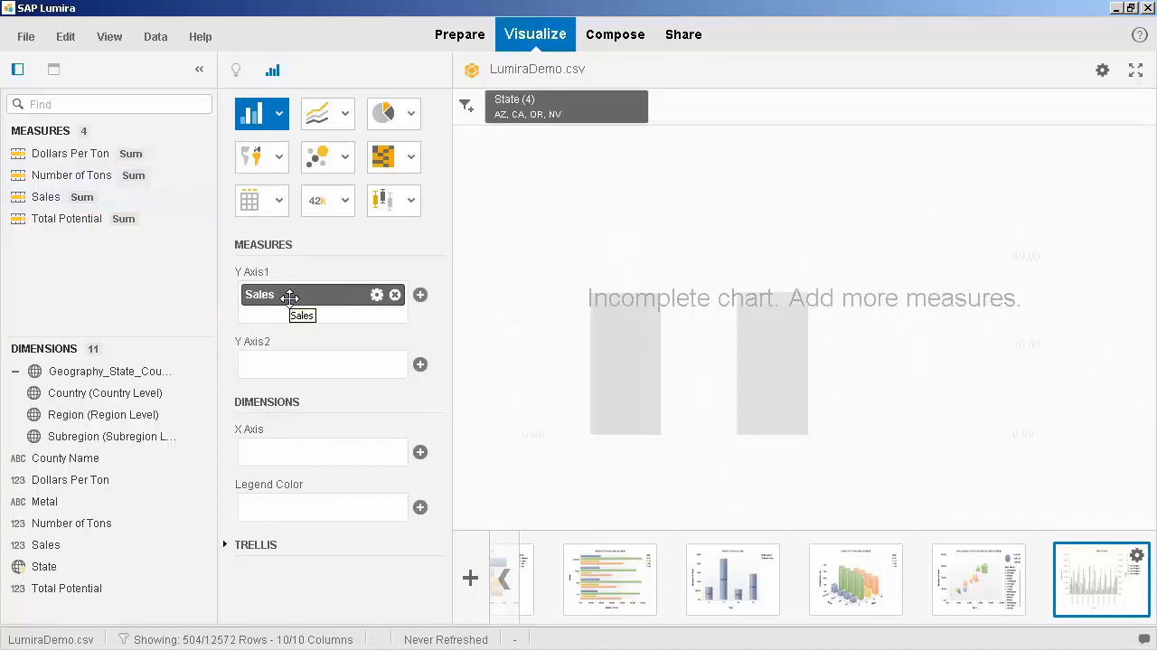
drag(44, 226, 306, 365)
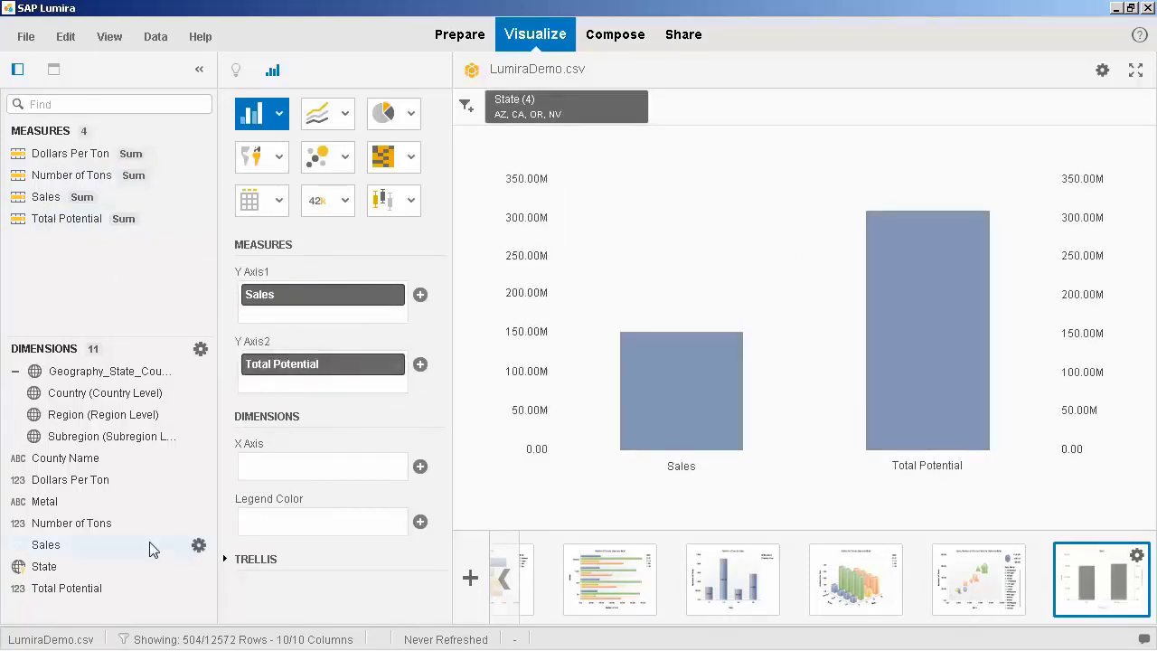
drag(51, 575, 304, 469)
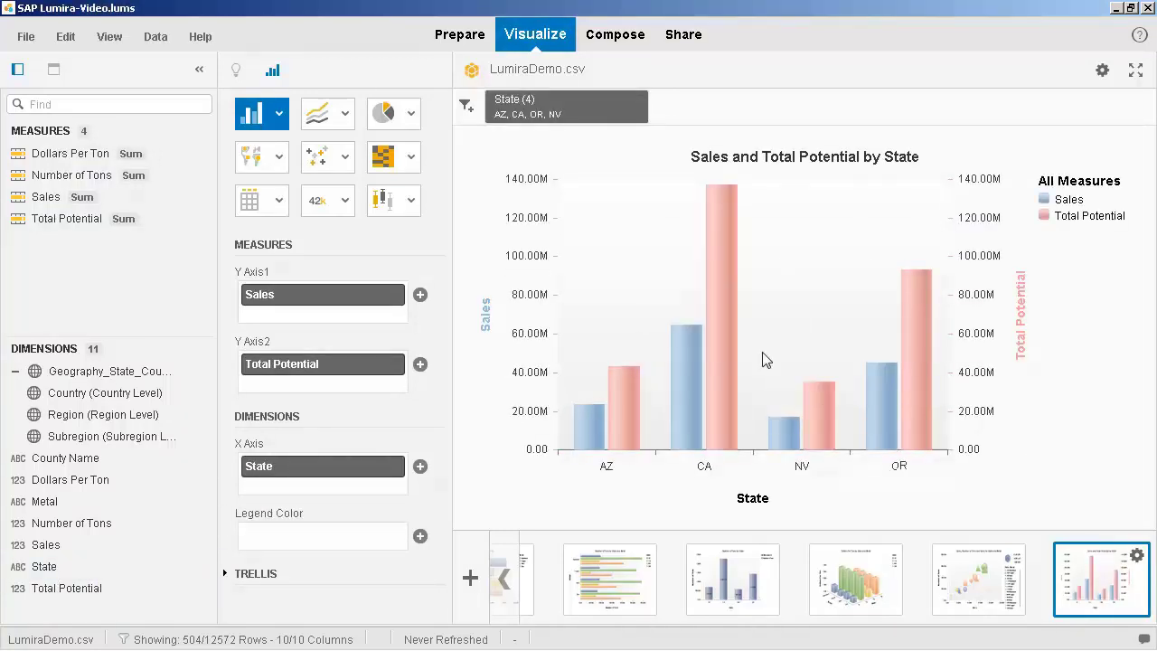
Add another column chart with 2 Y-axes, comparing Sales on Y Axis1 and Total Potential on Y Axis2 by Metal.
click(471, 578)
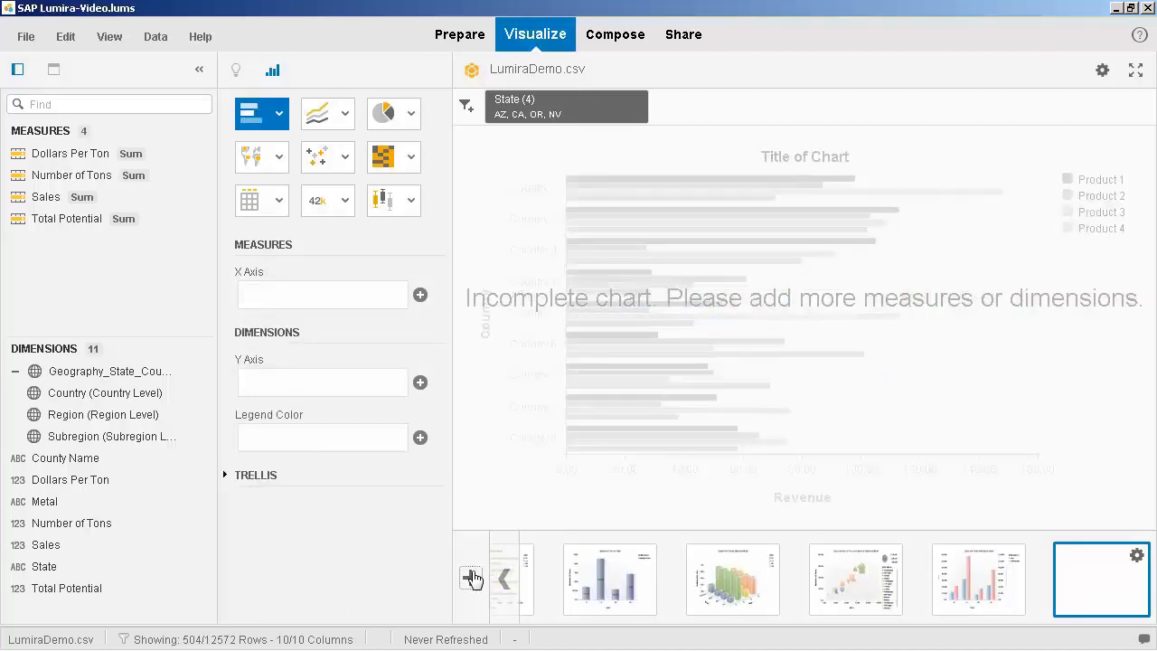
click(280, 115)
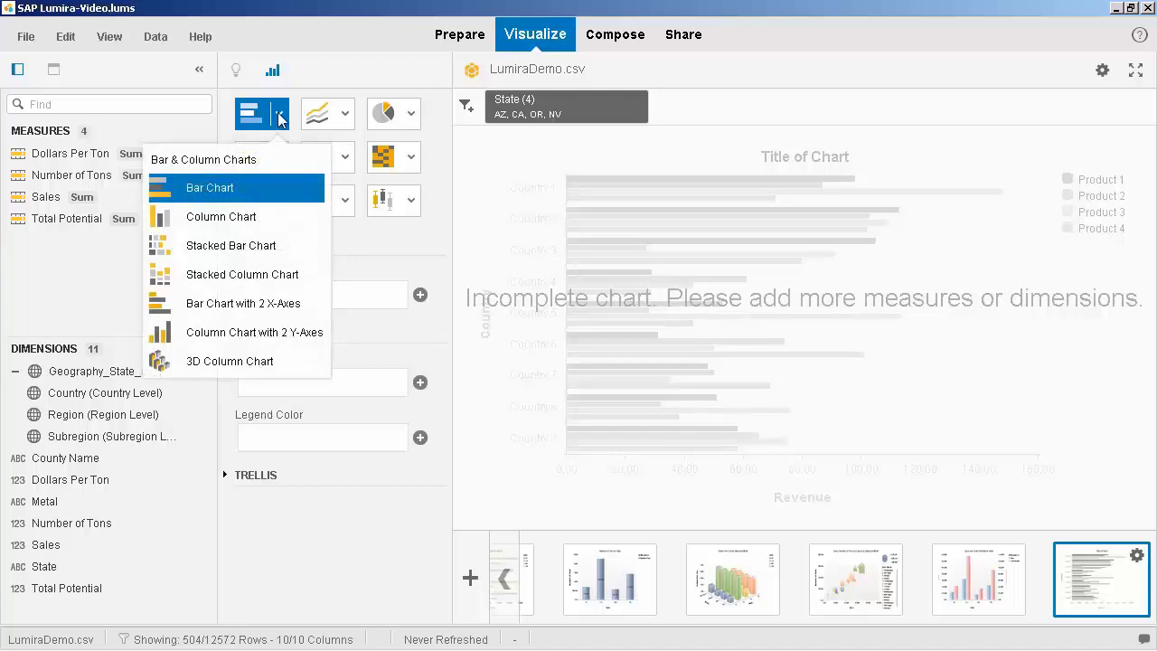
click(246, 333)
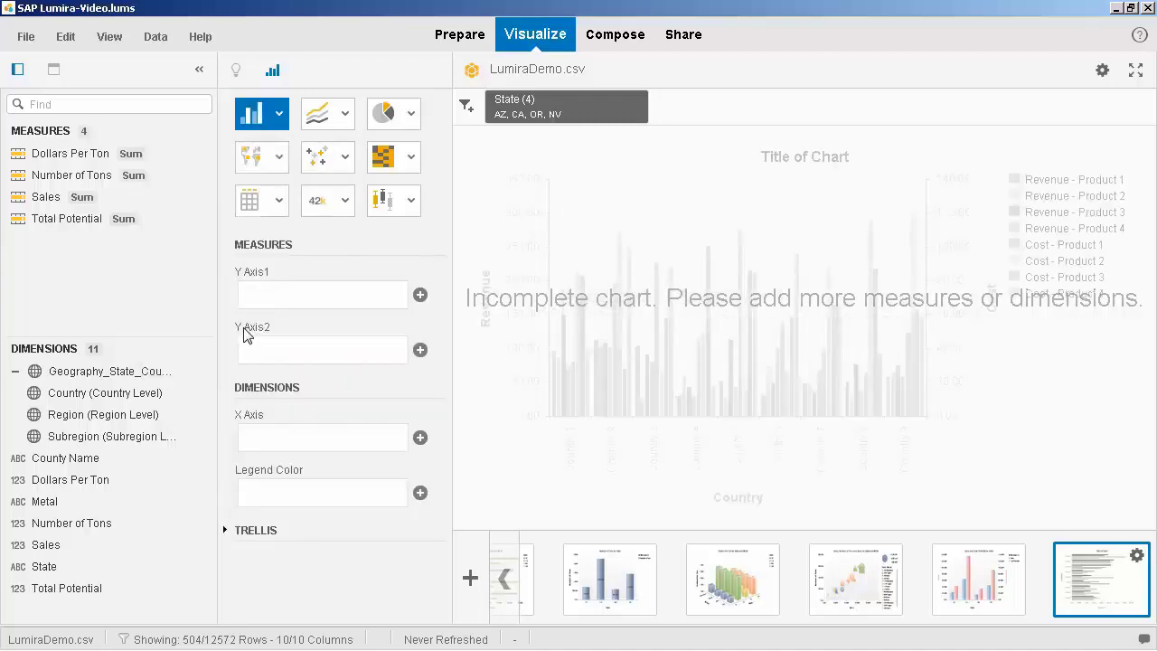
drag(47, 199, 280, 296)
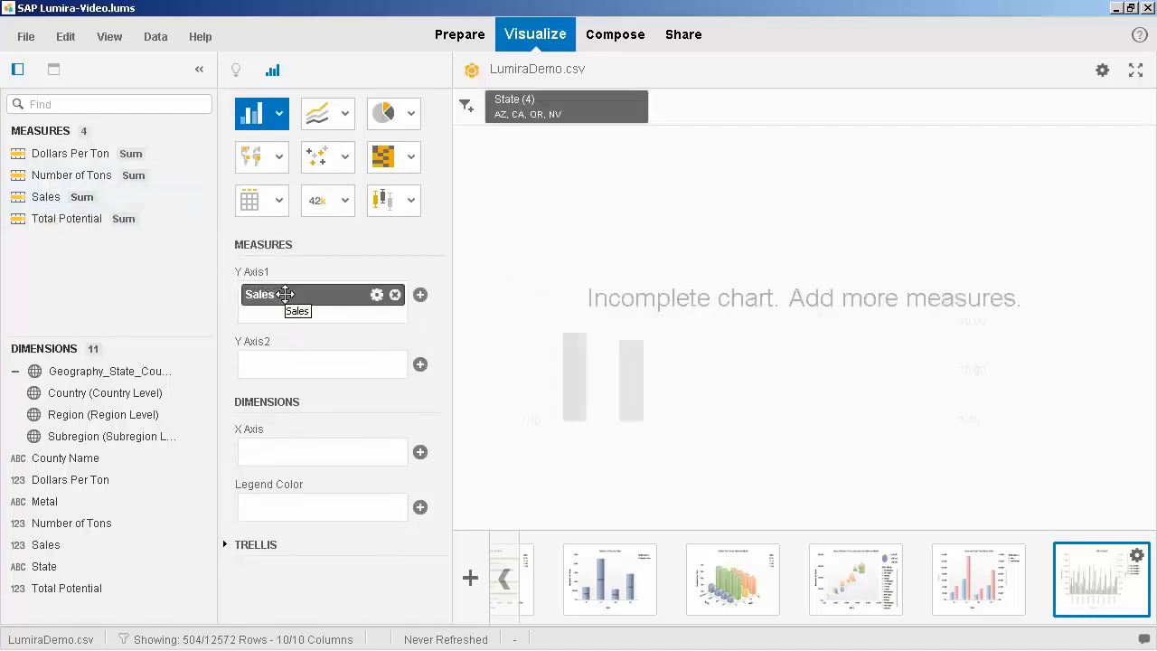
drag(61, 227, 301, 384)
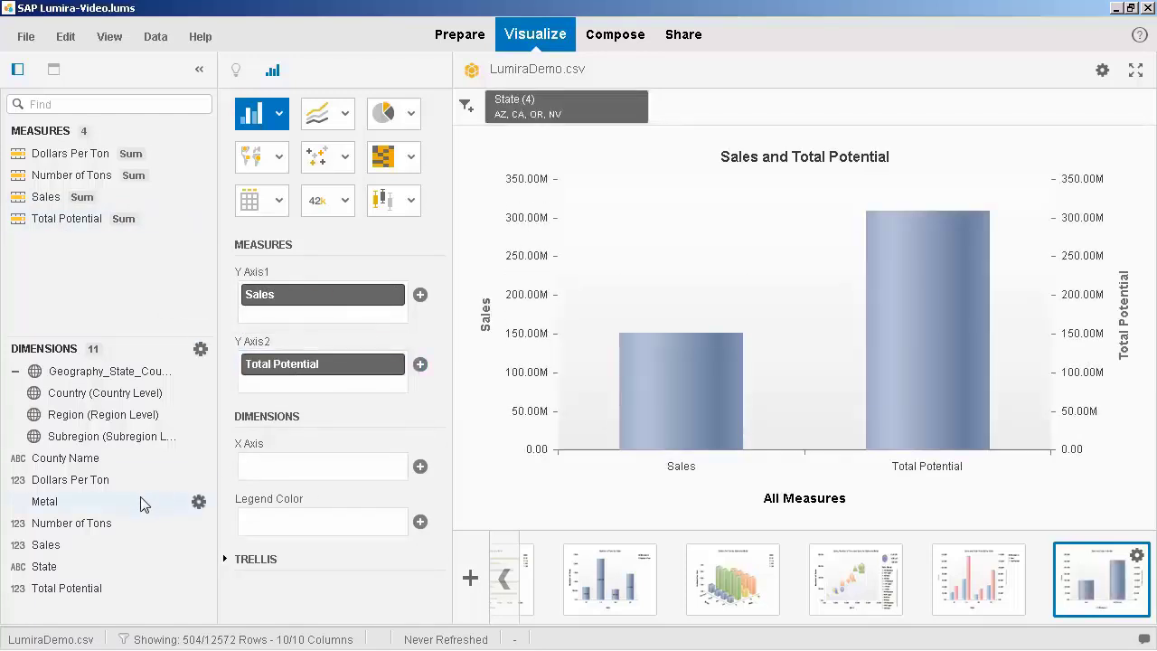
drag(41, 508, 294, 465)
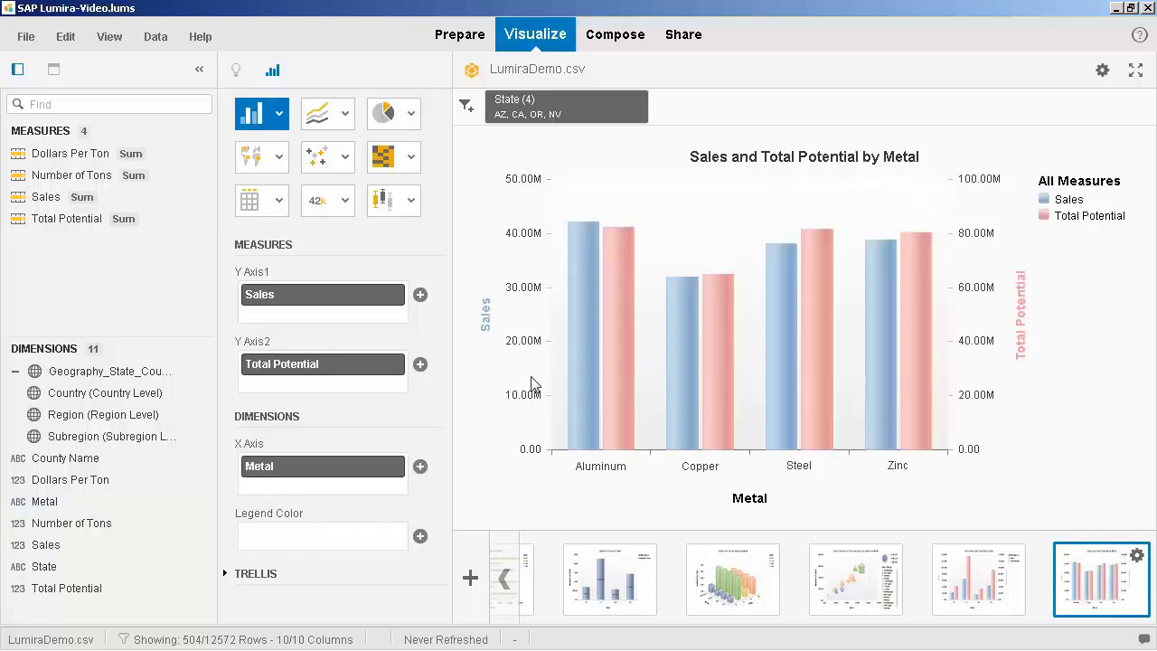
Set the Y Axis1 range of the Metal chart to a fixed range from 0 to 100 million.
right_click(527, 311)
click(571, 326)
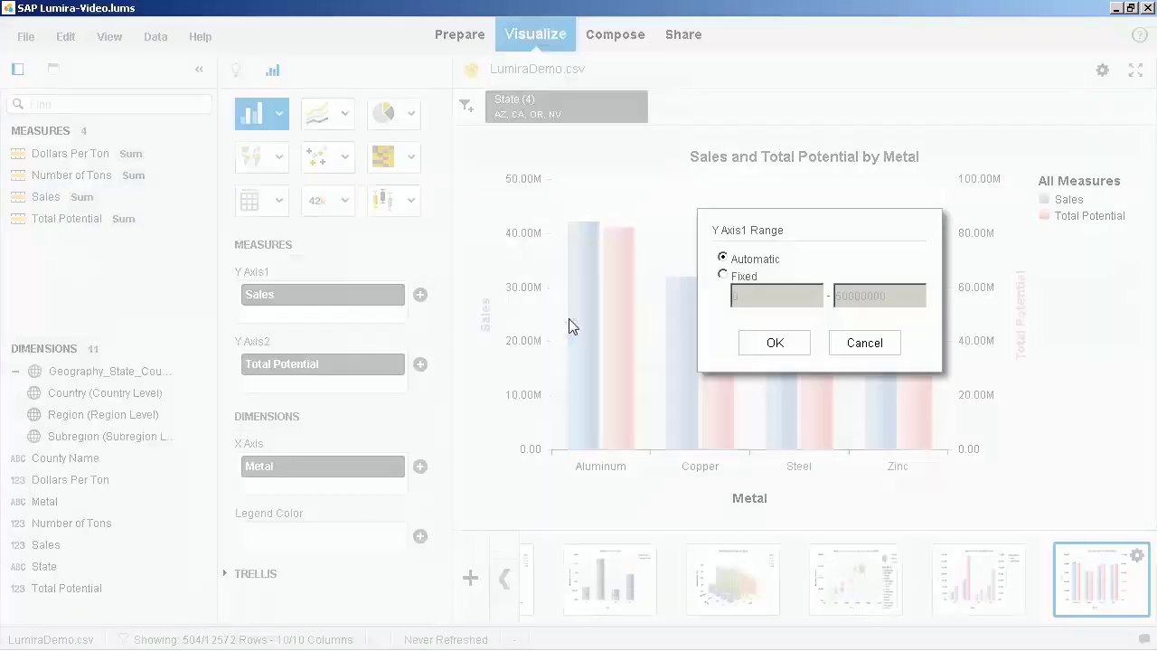
click(723, 275)
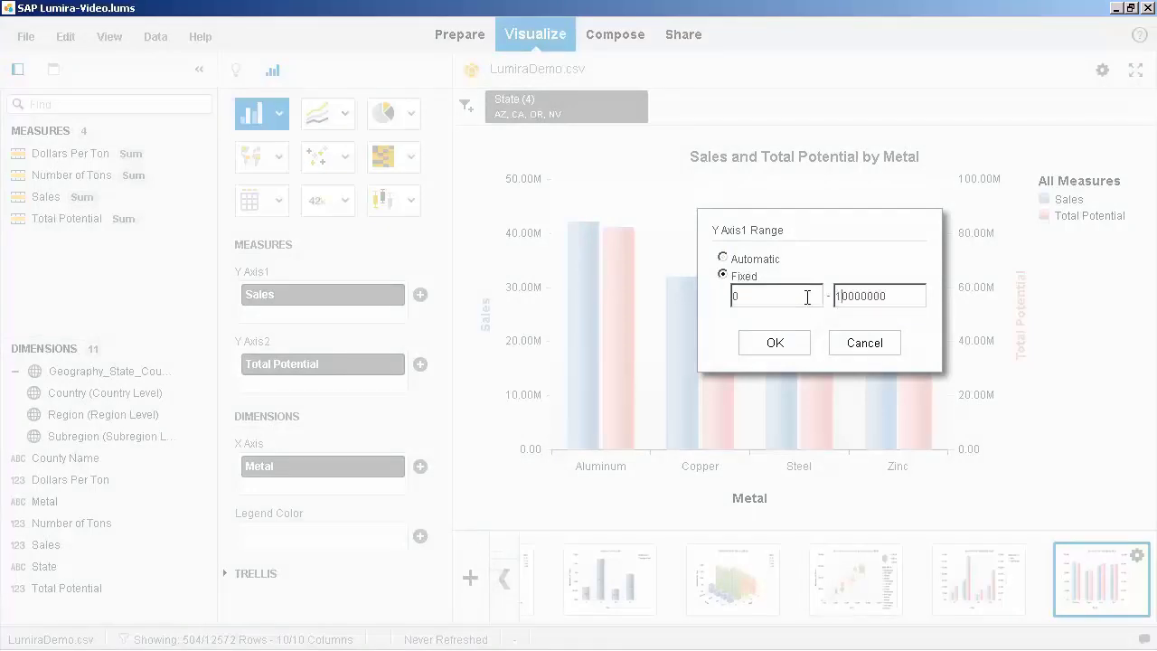
click(771, 344)
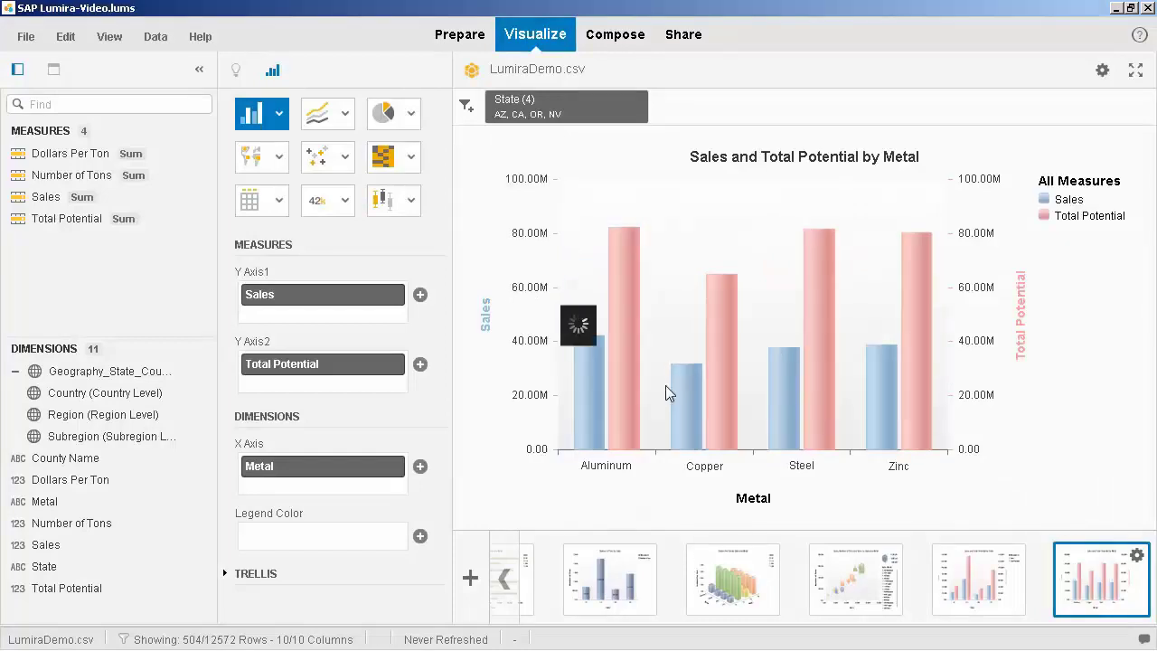
Add a stacked column chart with Total Potential and Sales on the Y axis and County Name on the X axis.
click(470, 580)
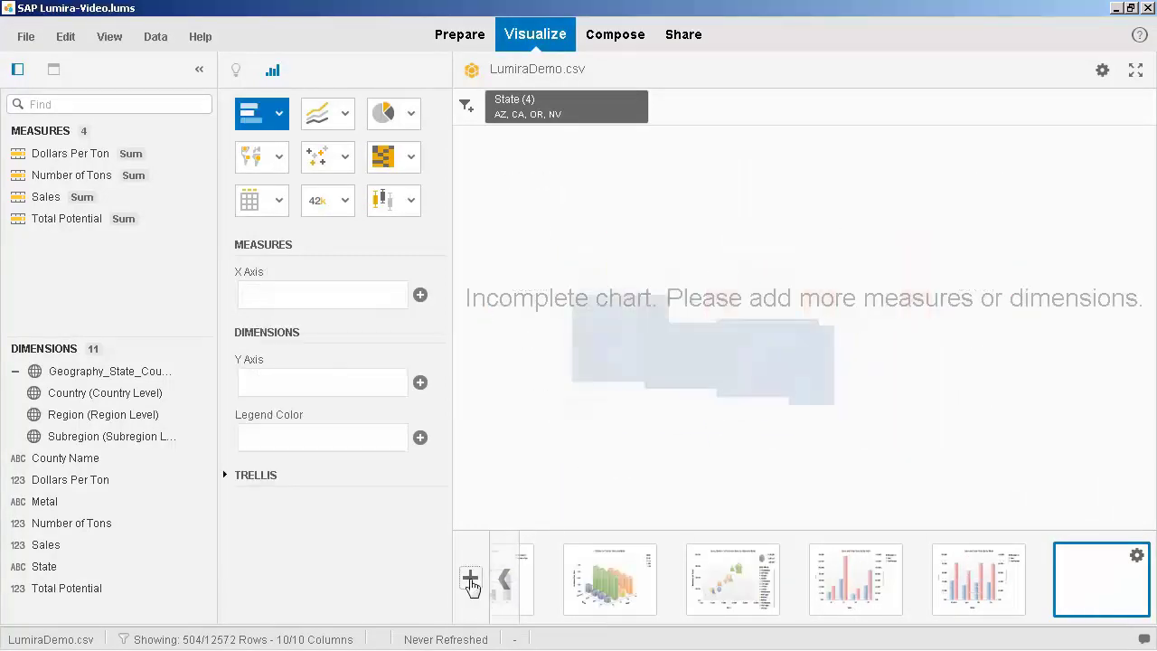
click(282, 120)
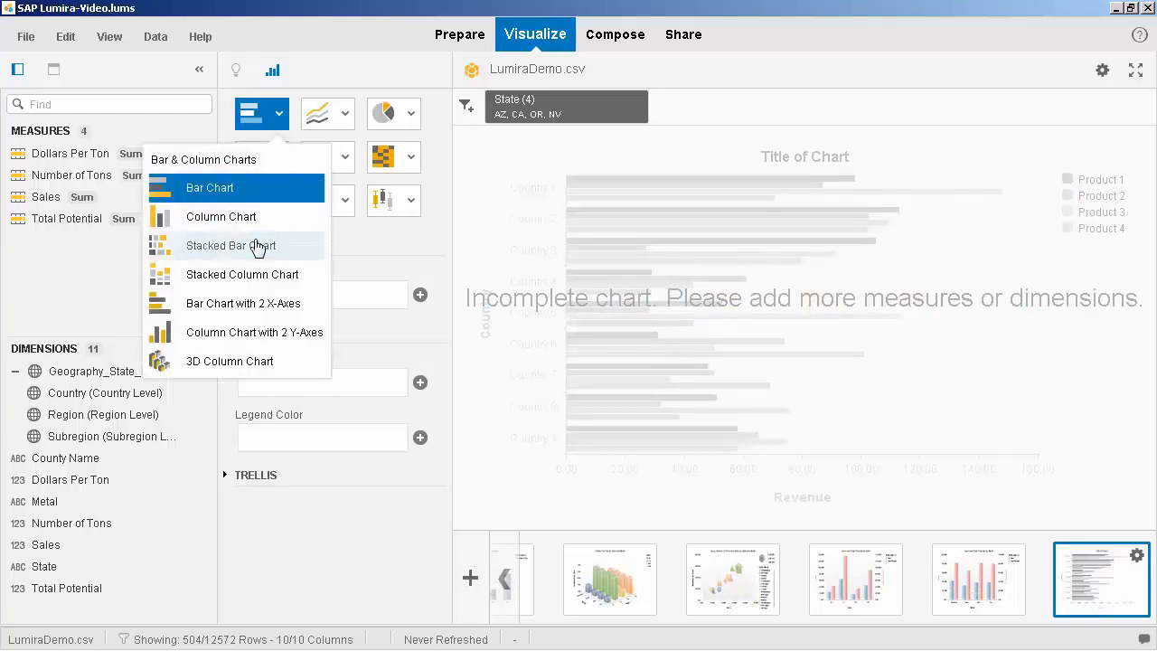
click(260, 274)
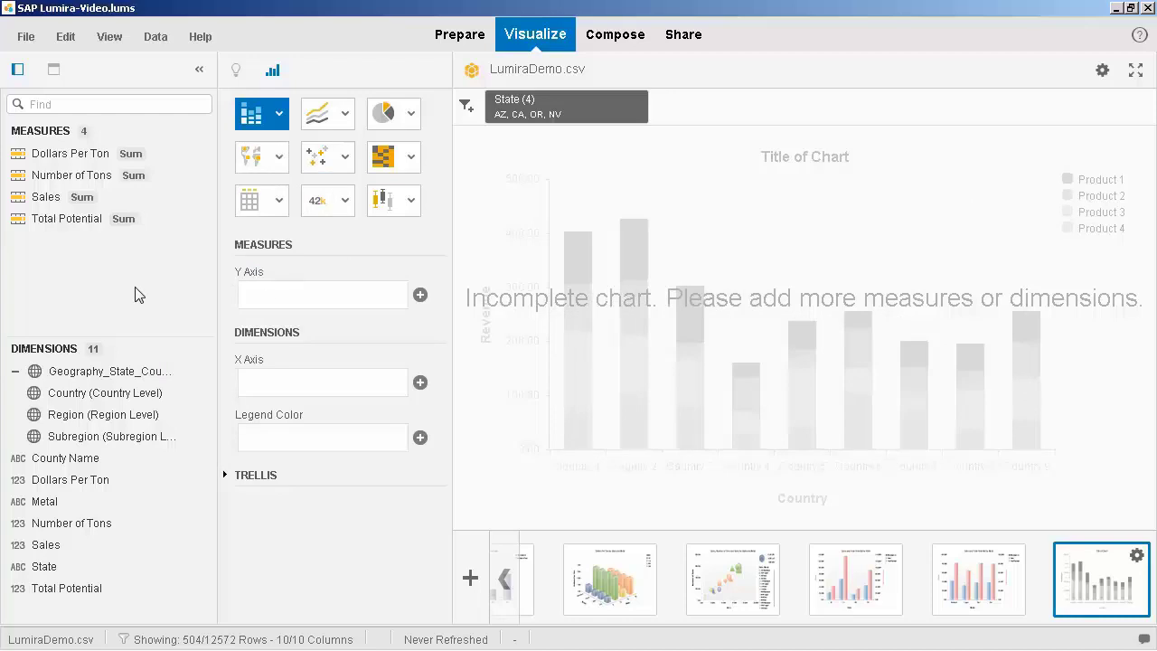
drag(76, 219, 307, 301)
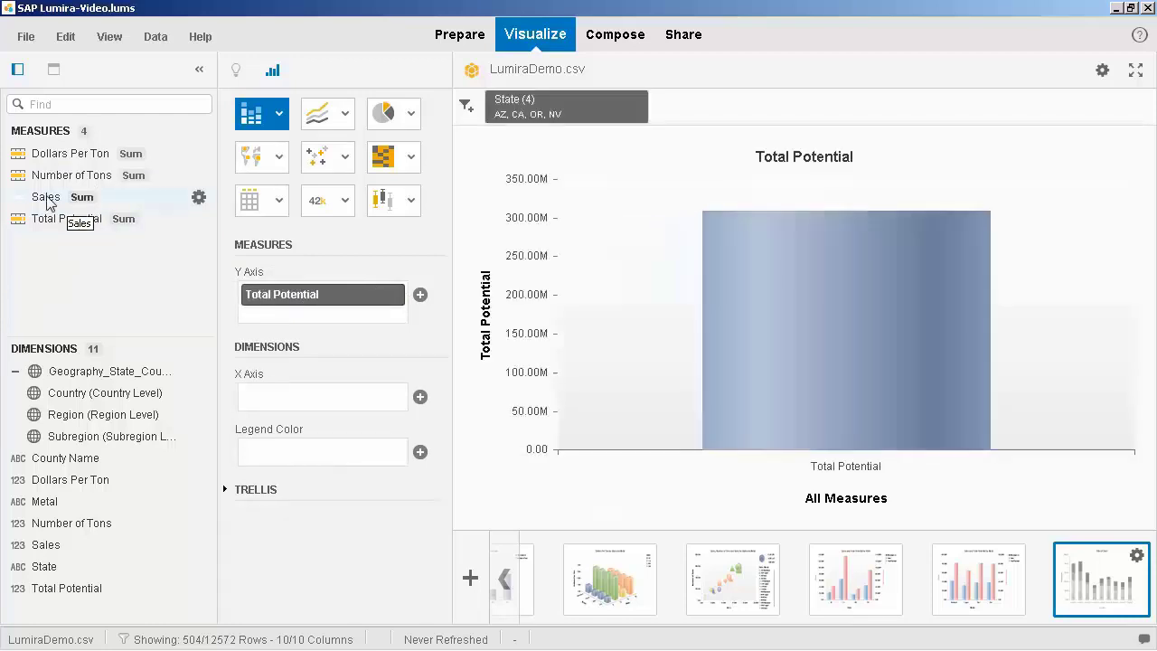
drag(45, 201, 262, 316)
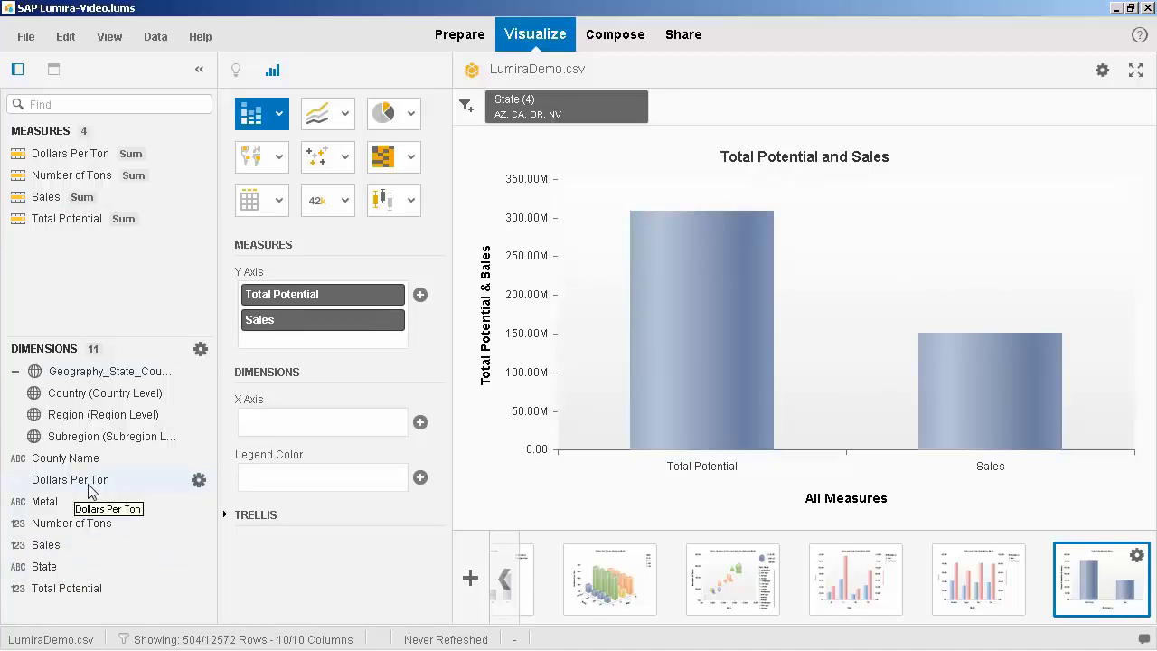
drag(124, 461, 292, 422)
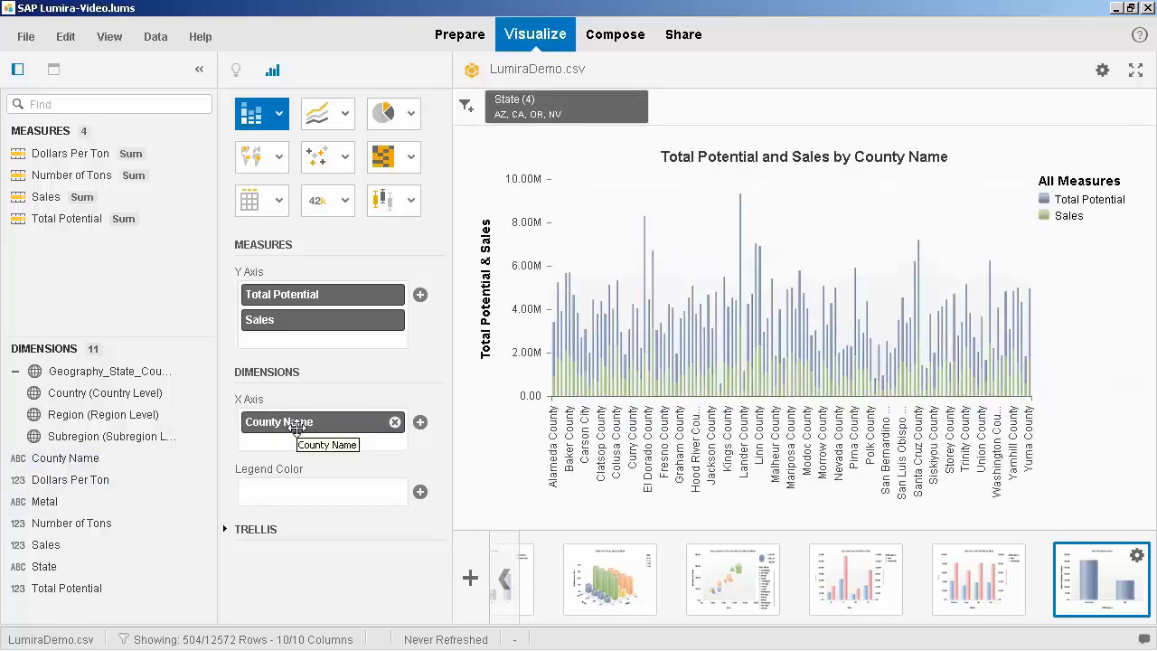
Create a story with a blank Report page and give the page section a light blue background from the recent colors.
click(614, 38)
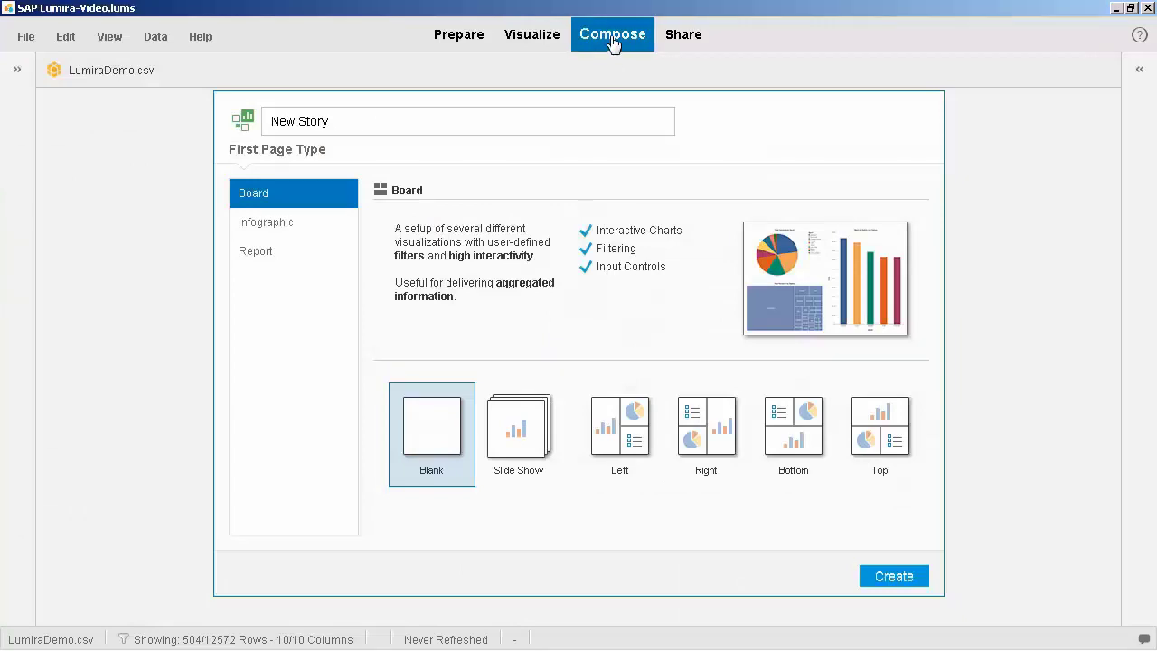
click(275, 256)
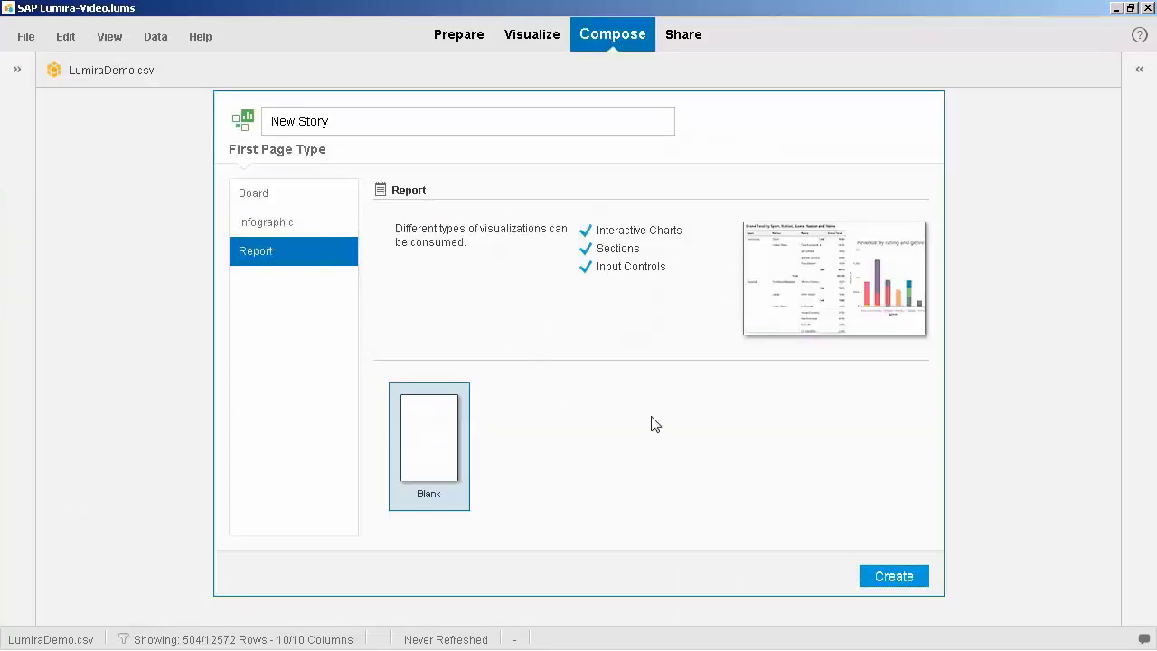
click(899, 583)
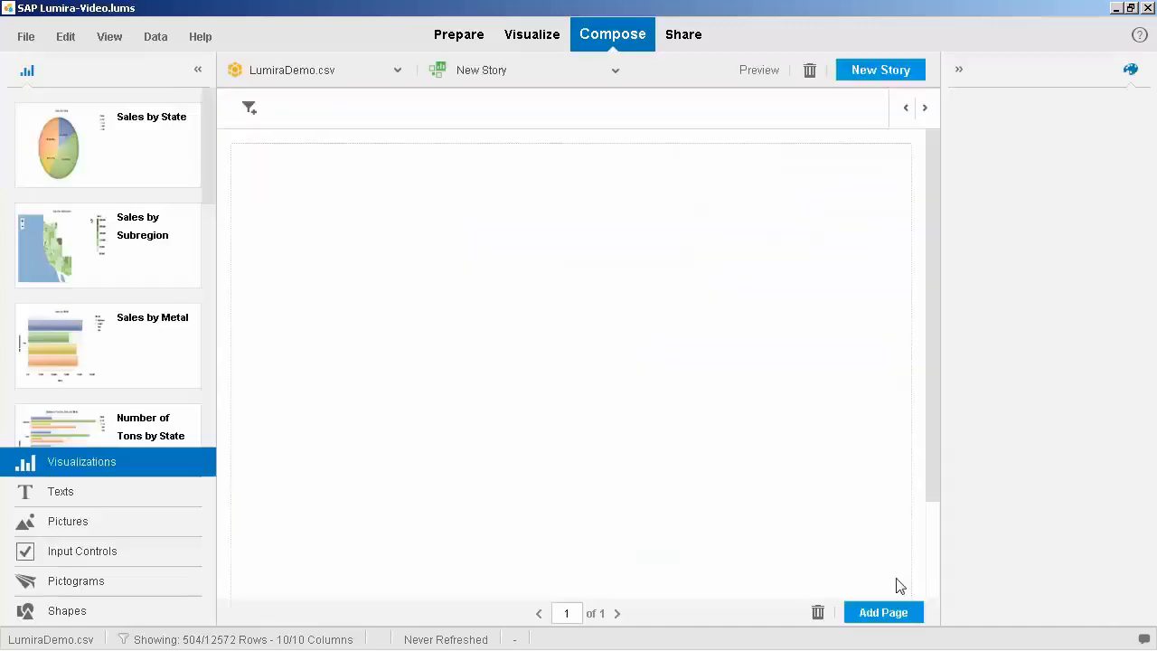
click(664, 224)
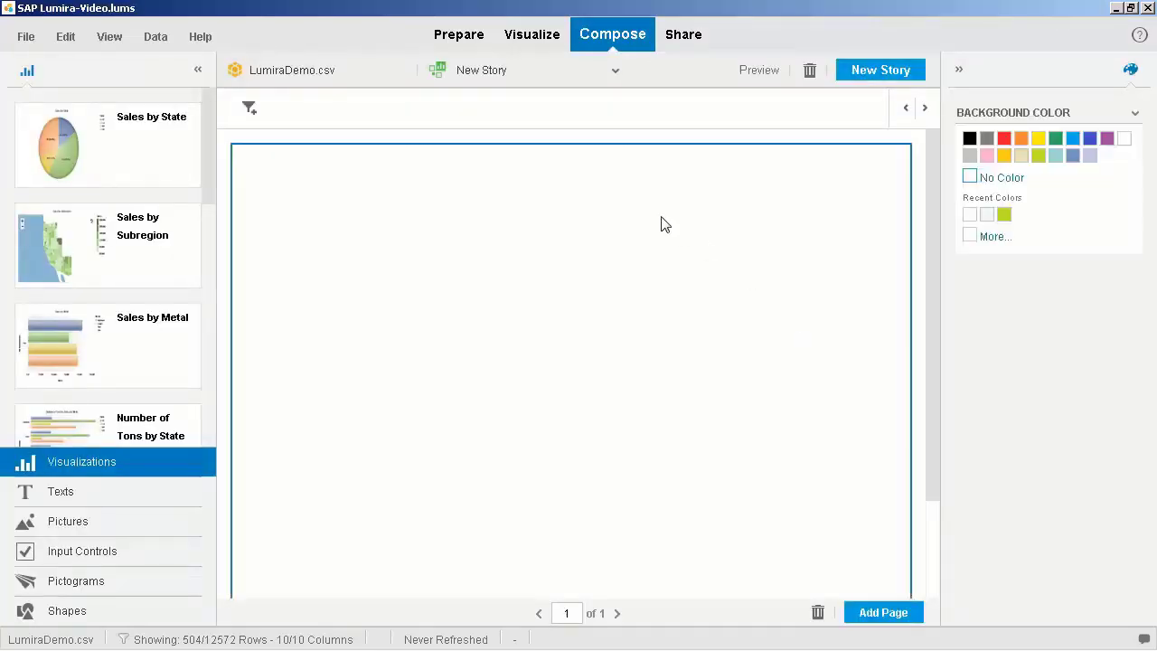
click(986, 217)
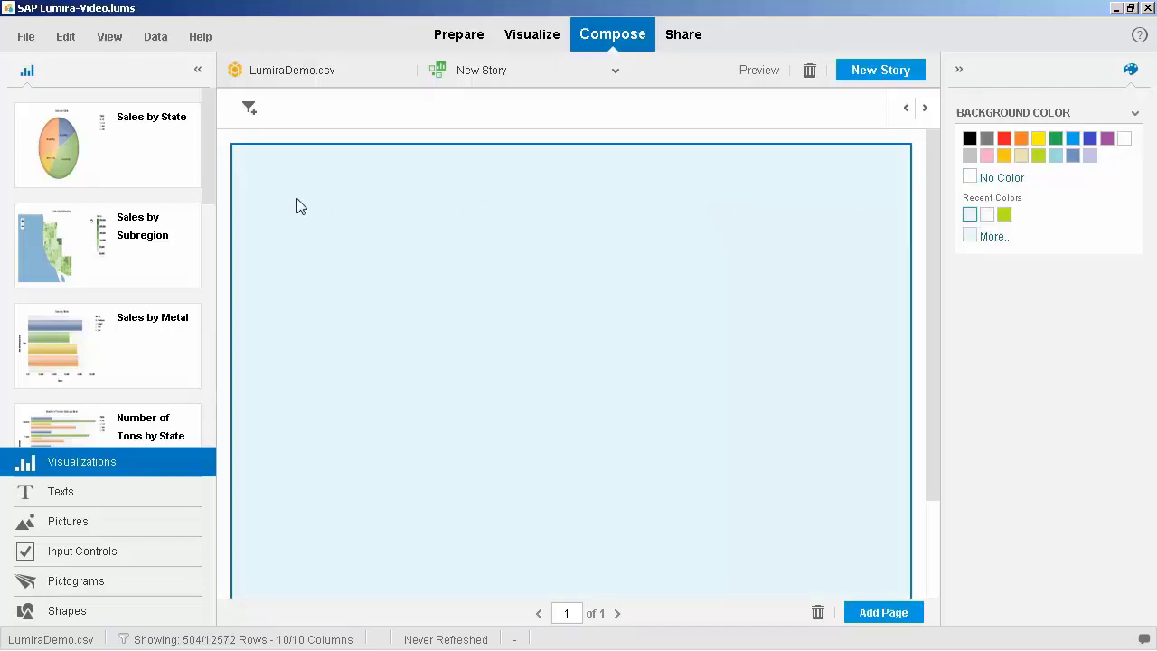
Place the Sales by State pie chart in the report section's upper-left corner and shrink it to about half the page width.
drag(109, 137, 286, 199)
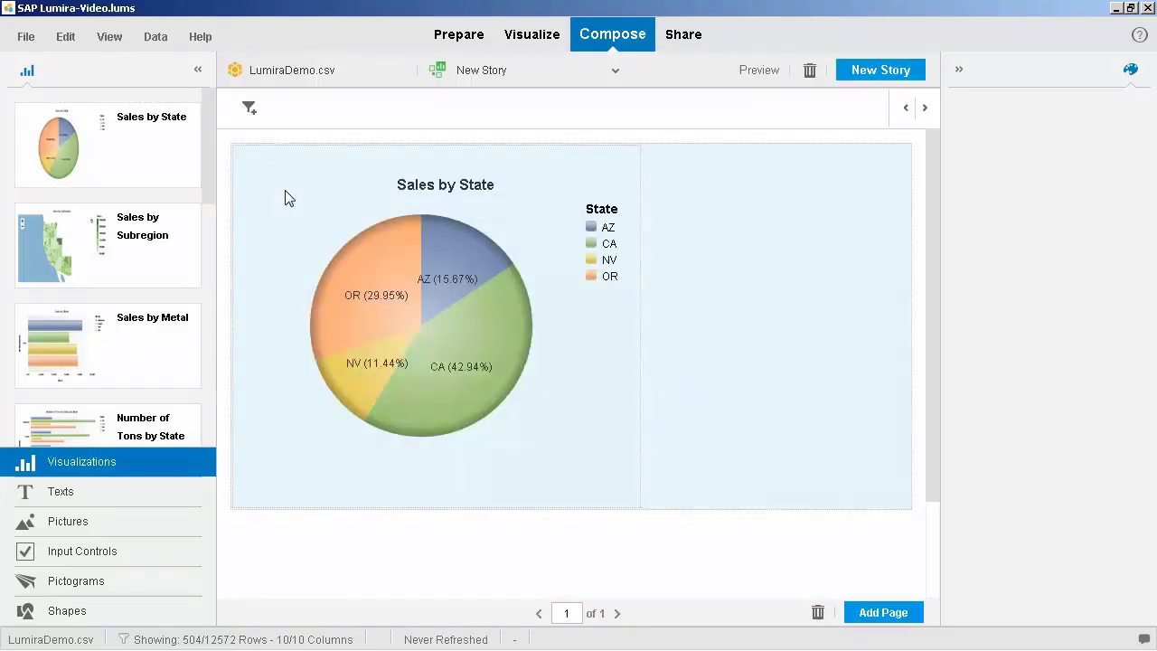
click(573, 445)
drag(635, 502, 541, 452)
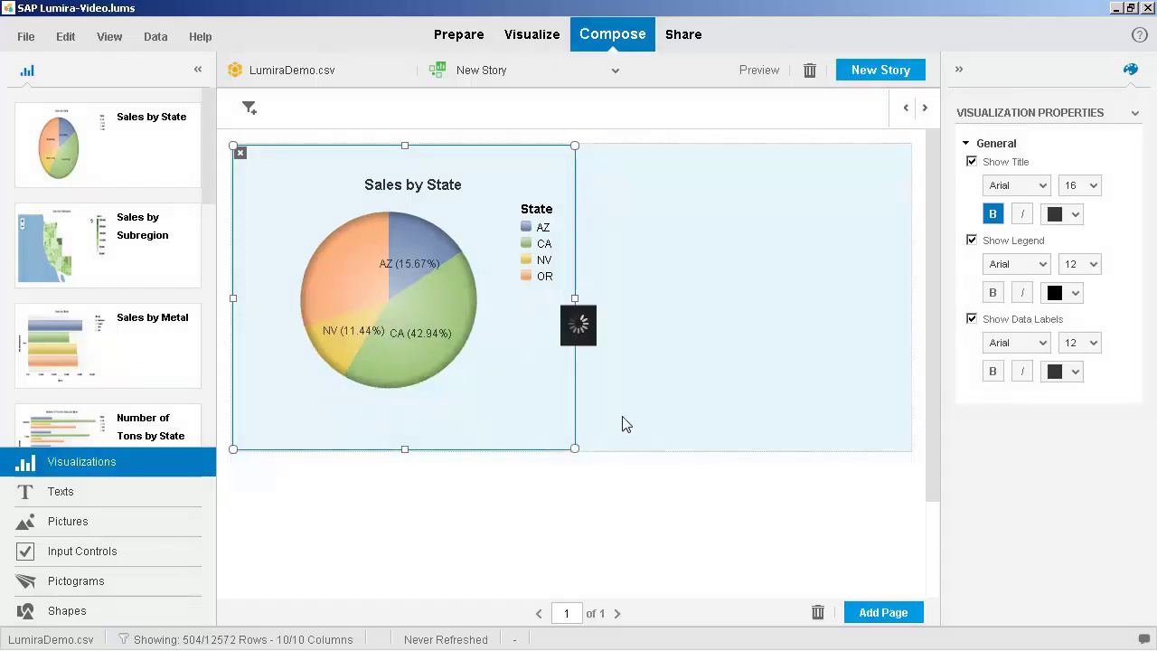
Place the Sales by Subregion map beside the Sales by State pie chart and shrink it to match the pie chart's height.
click(958, 70)
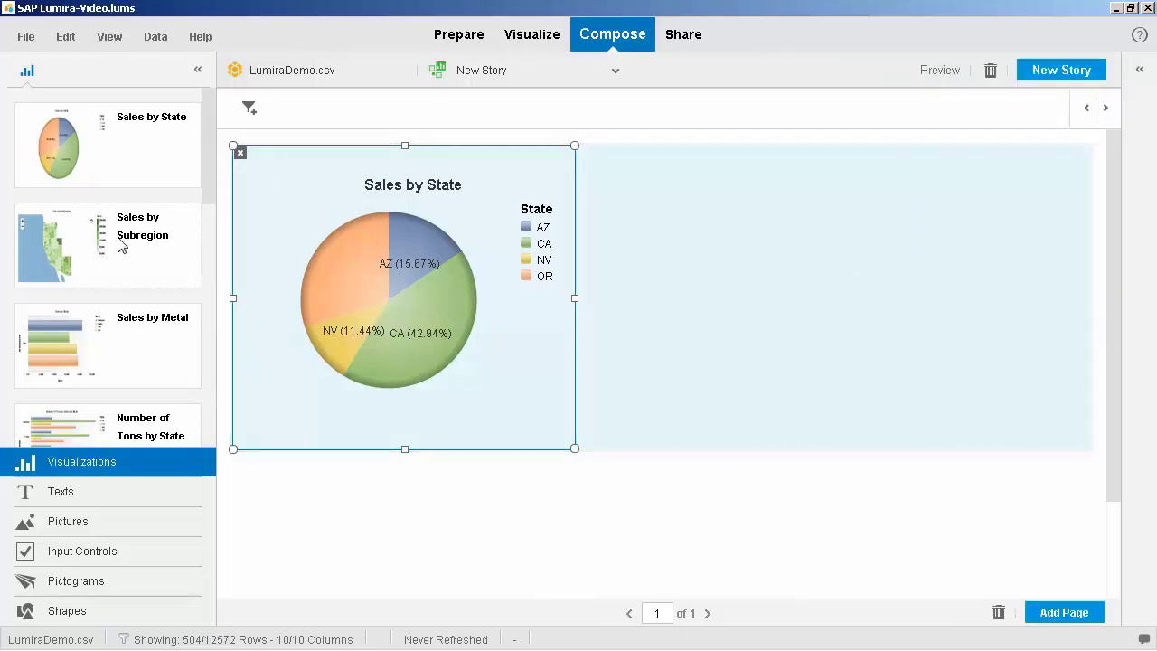
drag(106, 239, 669, 192)
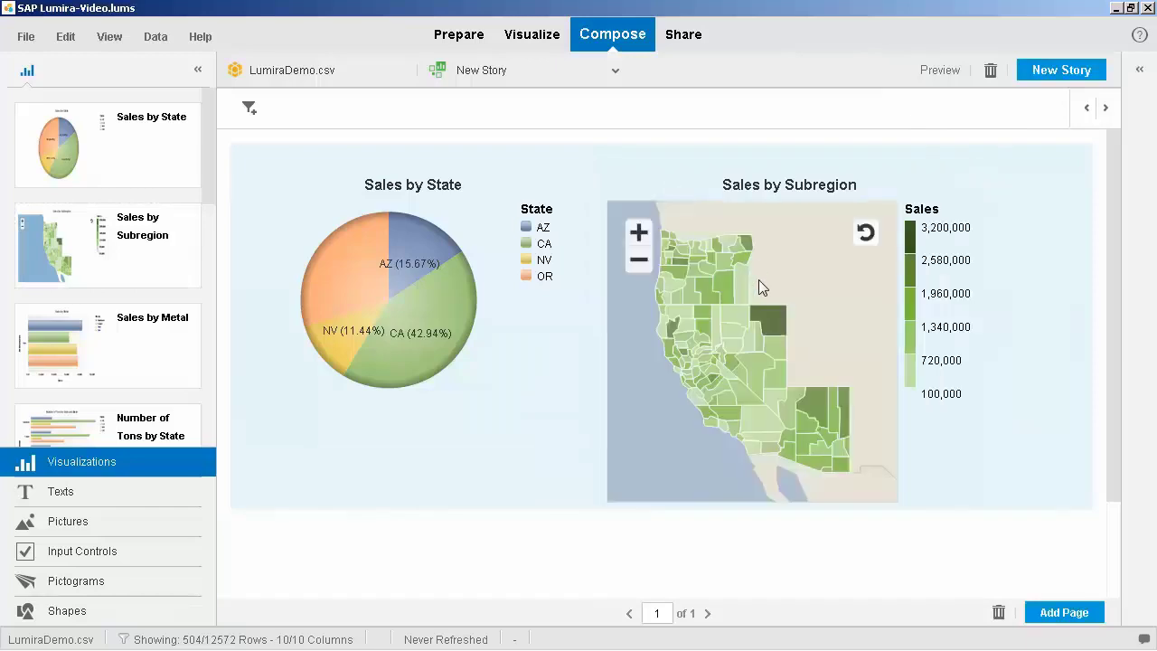
click(768, 305)
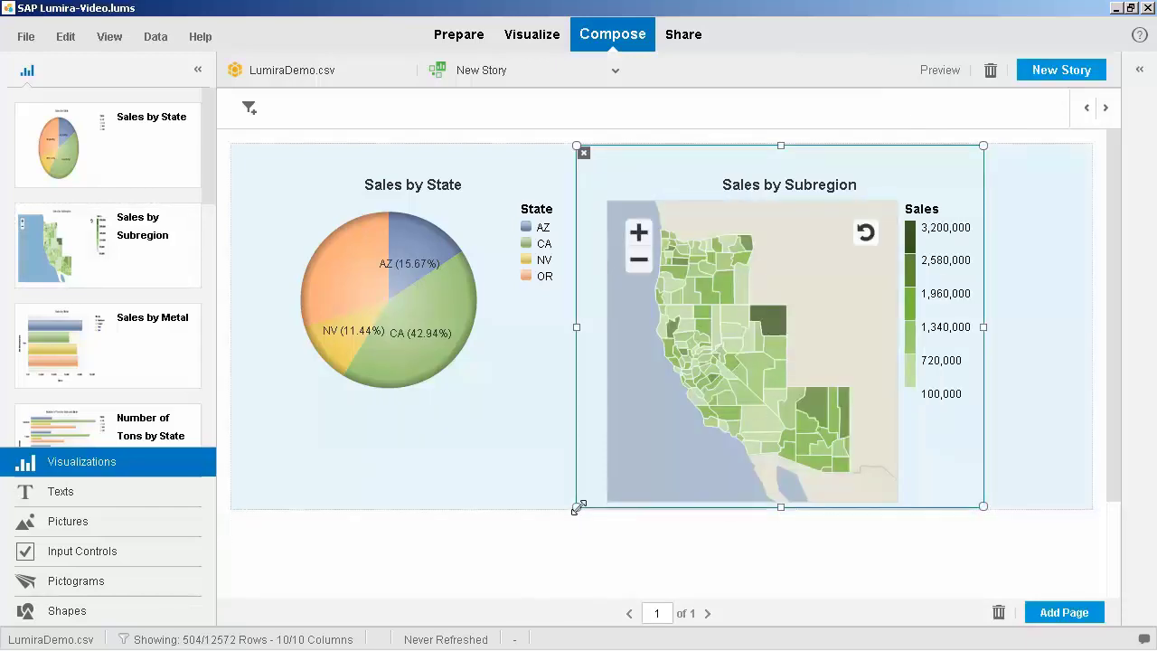
drag(573, 506, 658, 436)
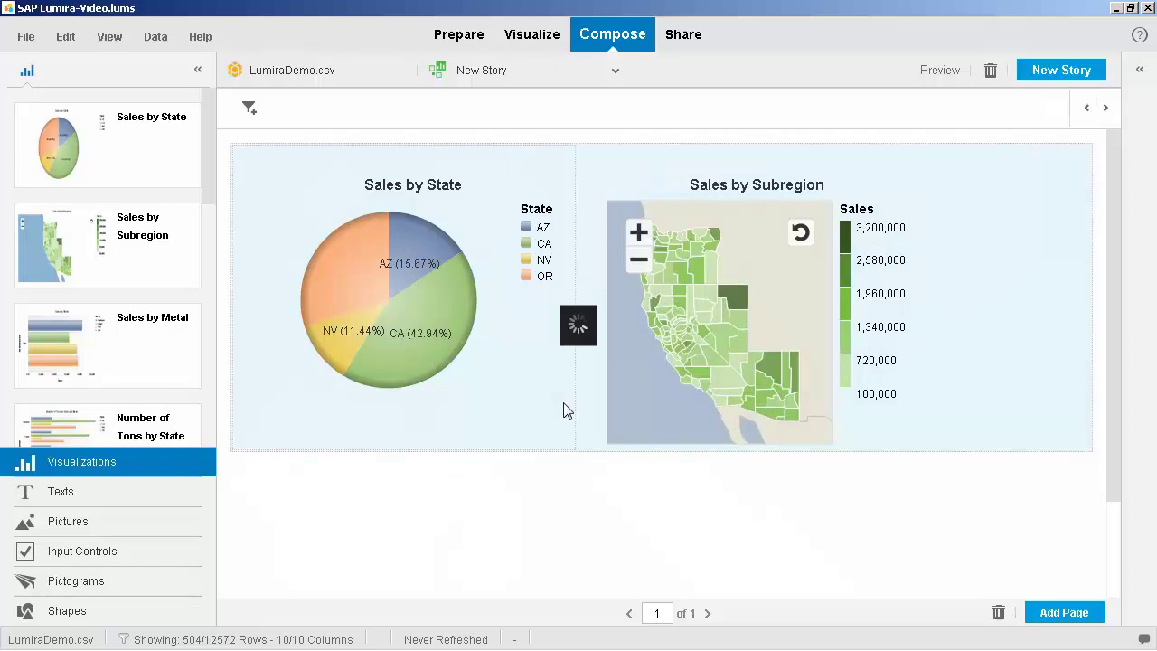
Place the Sales by Metal chart below the pie chart and the Number of Tons by State and Metal chart beside it.
drag(118, 331, 280, 447)
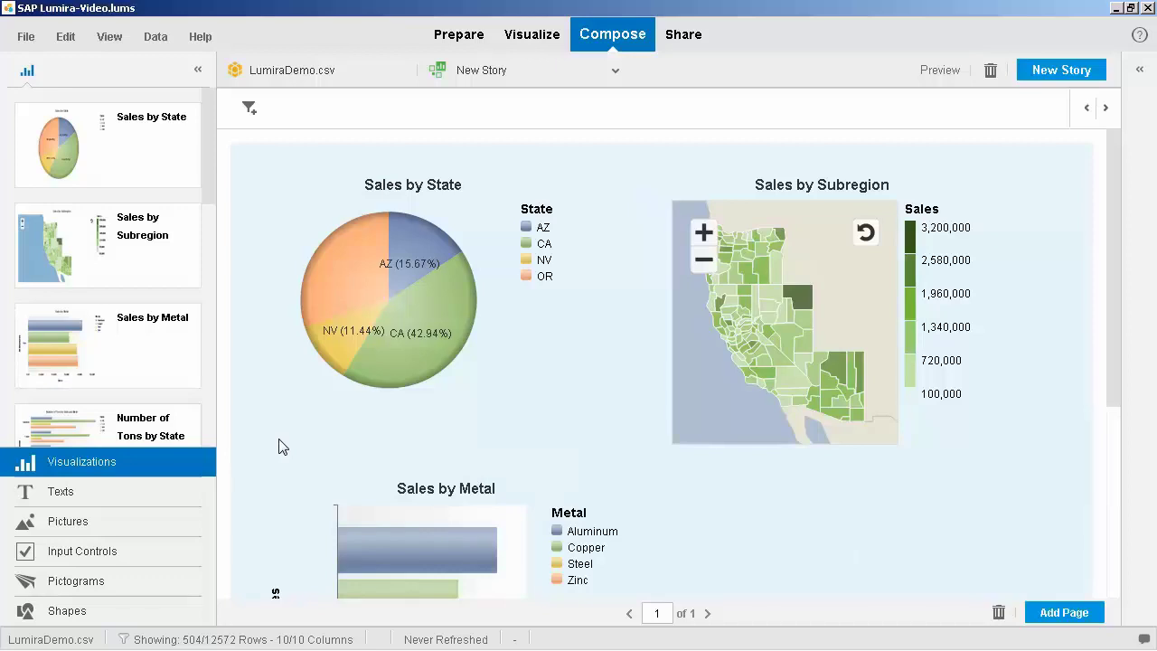
scroll(280, 446, down, 3)
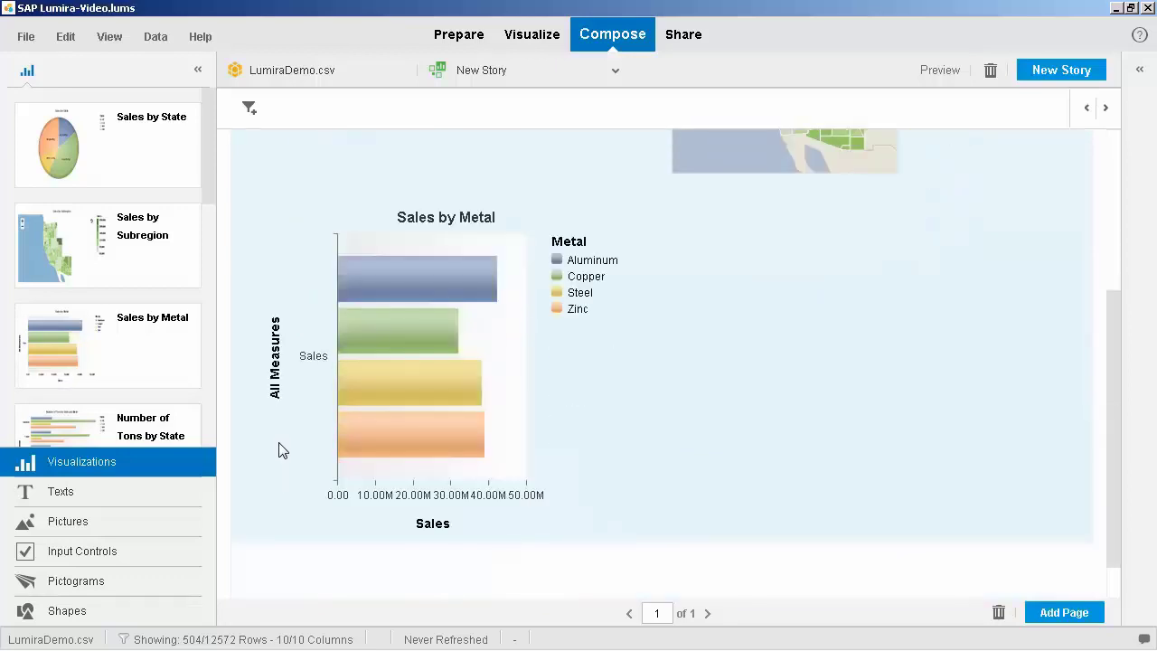
scroll(271, 416, up, 1)
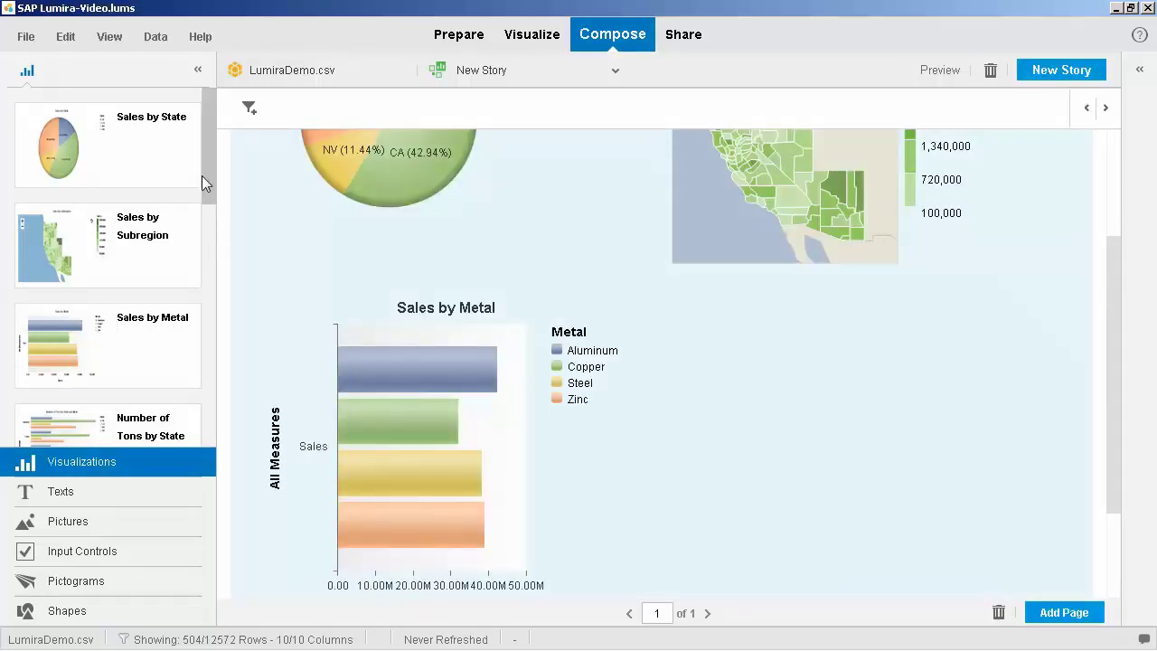
drag(207, 167, 207, 199)
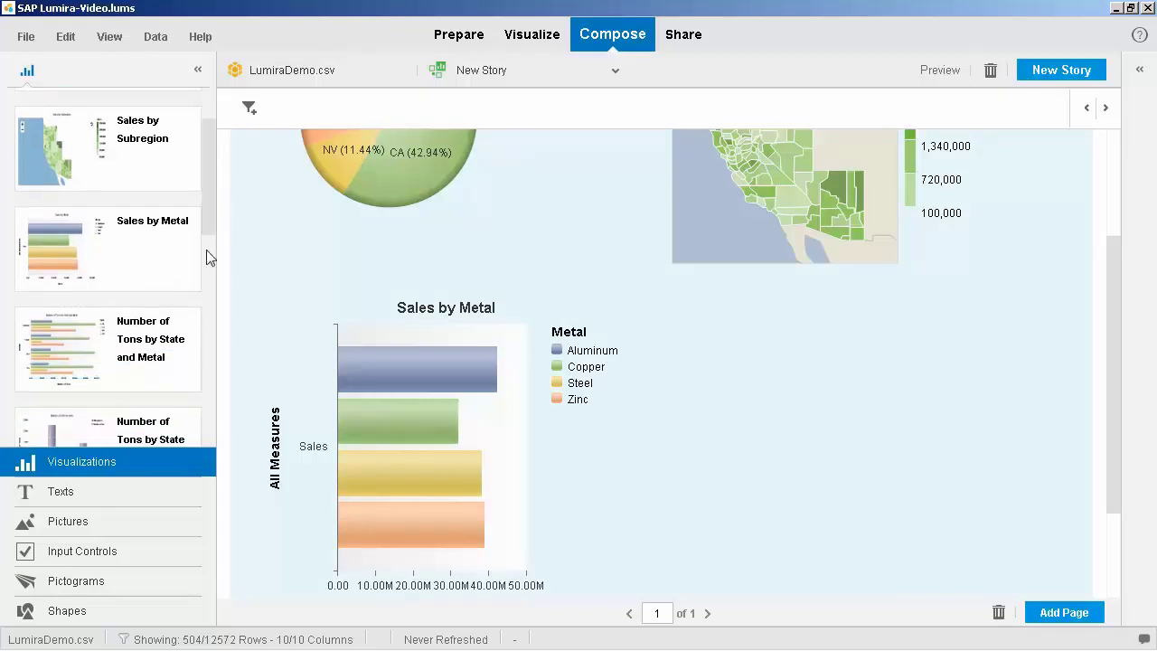
drag(73, 340, 747, 266)
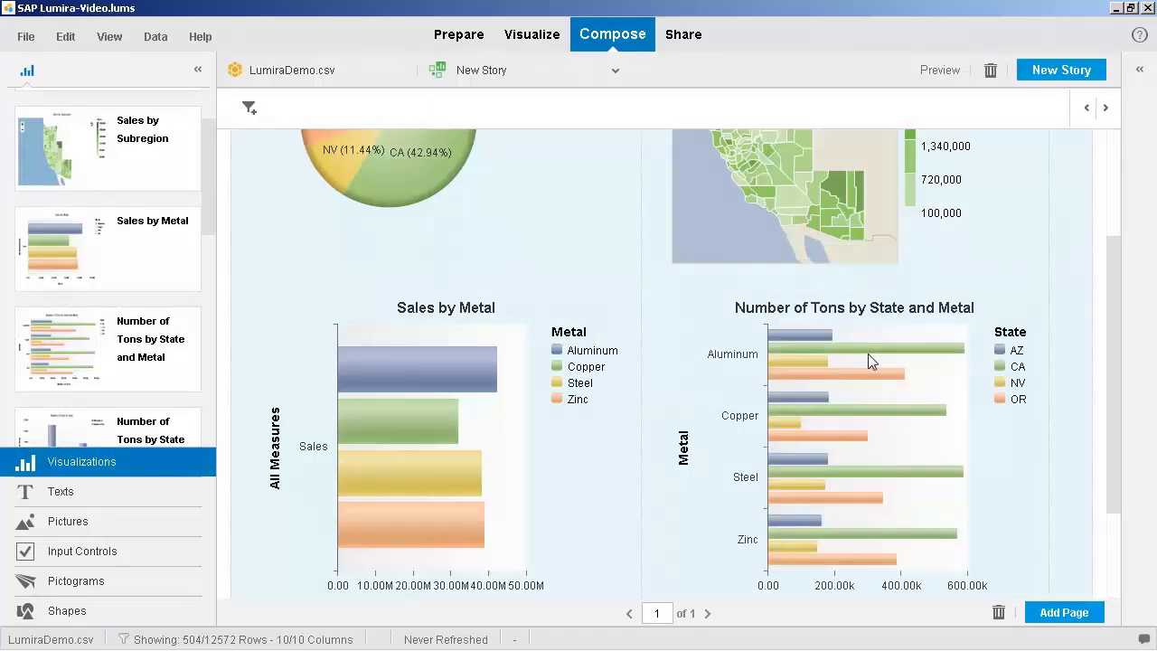
Add a second page of the blank Report type and give its section a light gray background.
click(1064, 613)
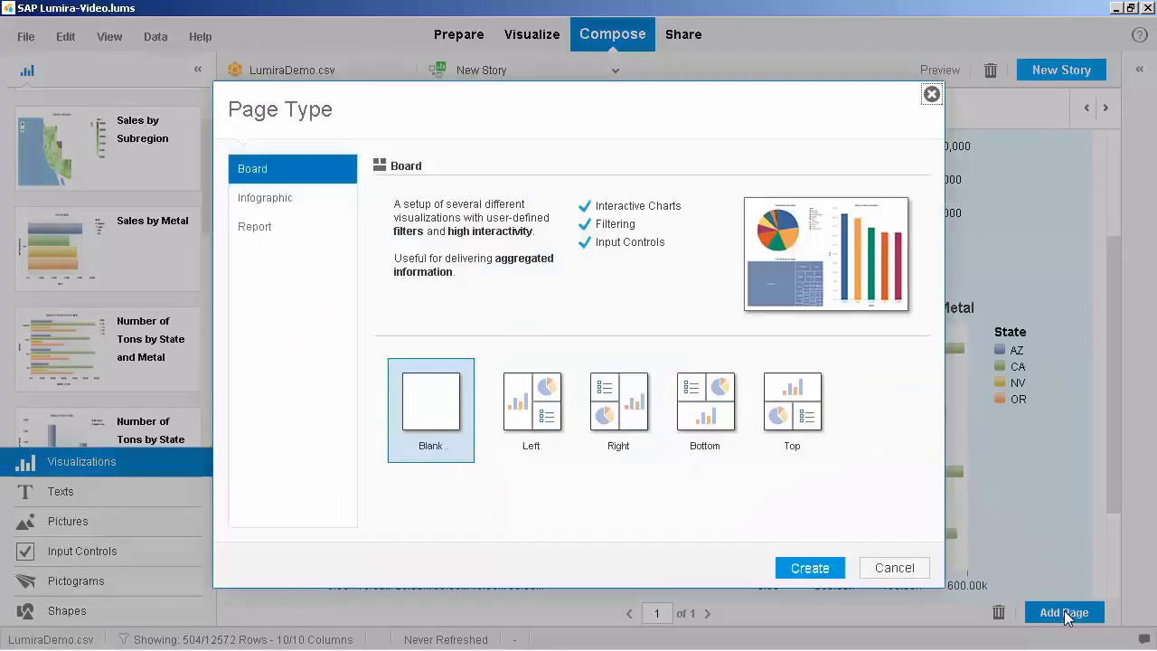
click(284, 231)
click(810, 568)
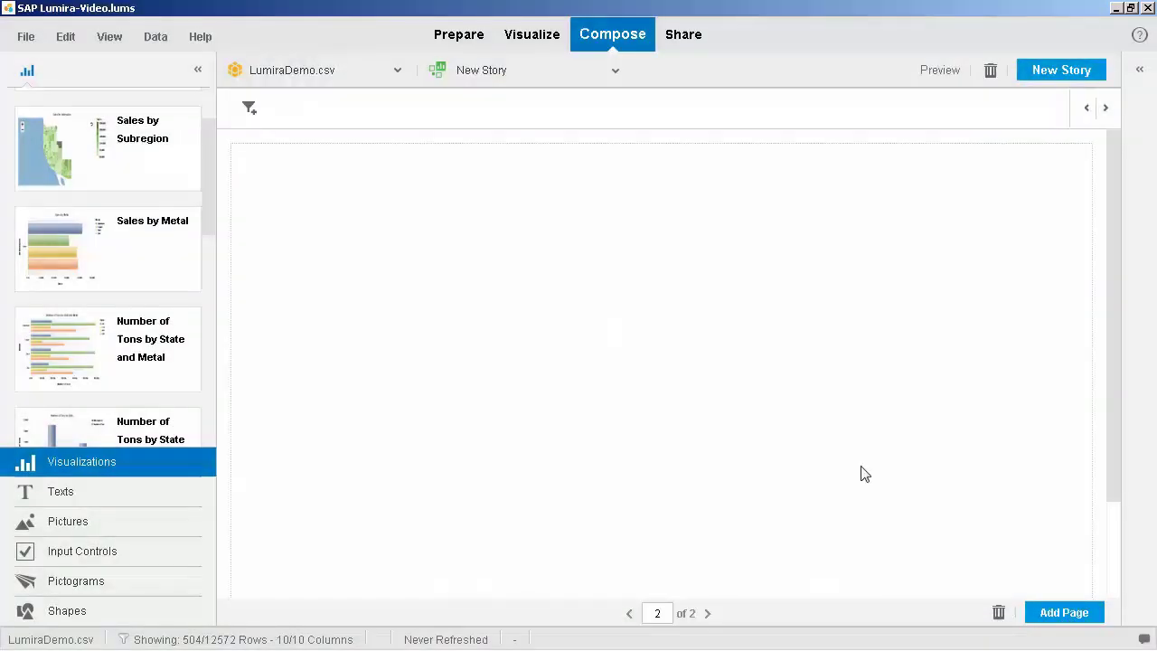
click(843, 415)
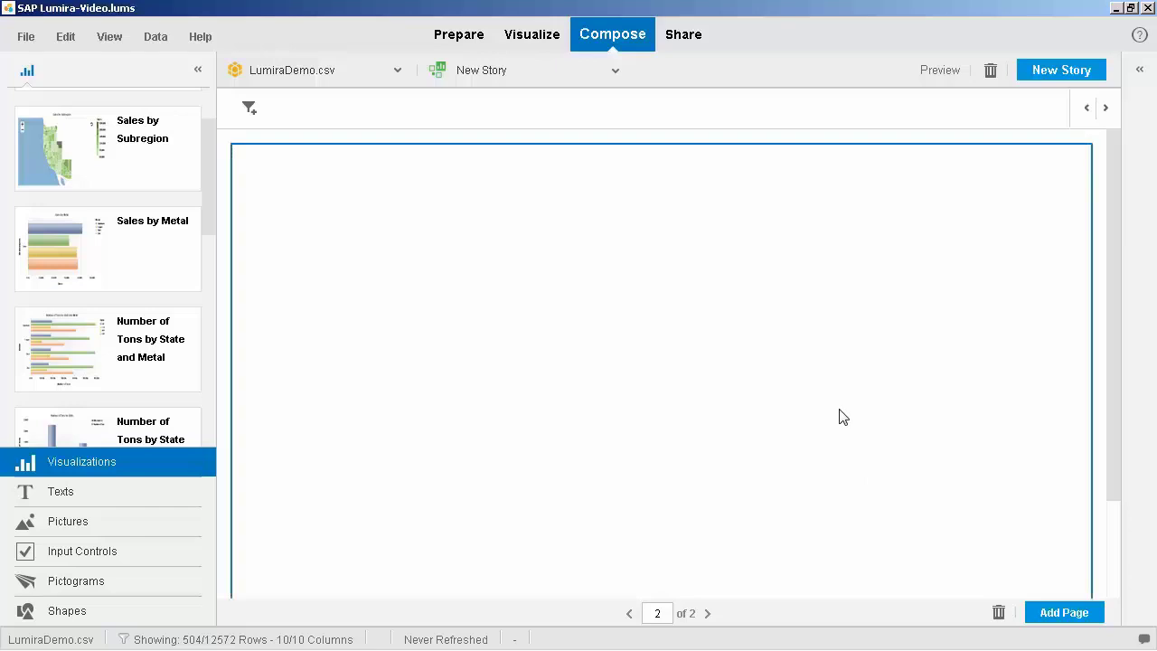
click(1138, 70)
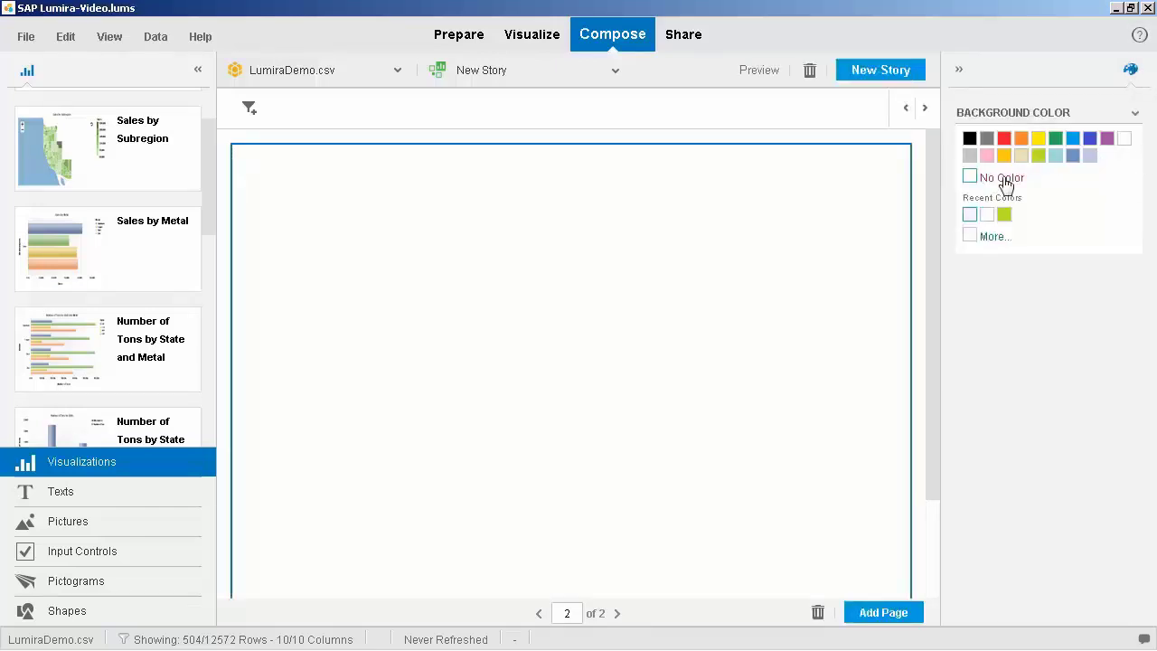
click(970, 157)
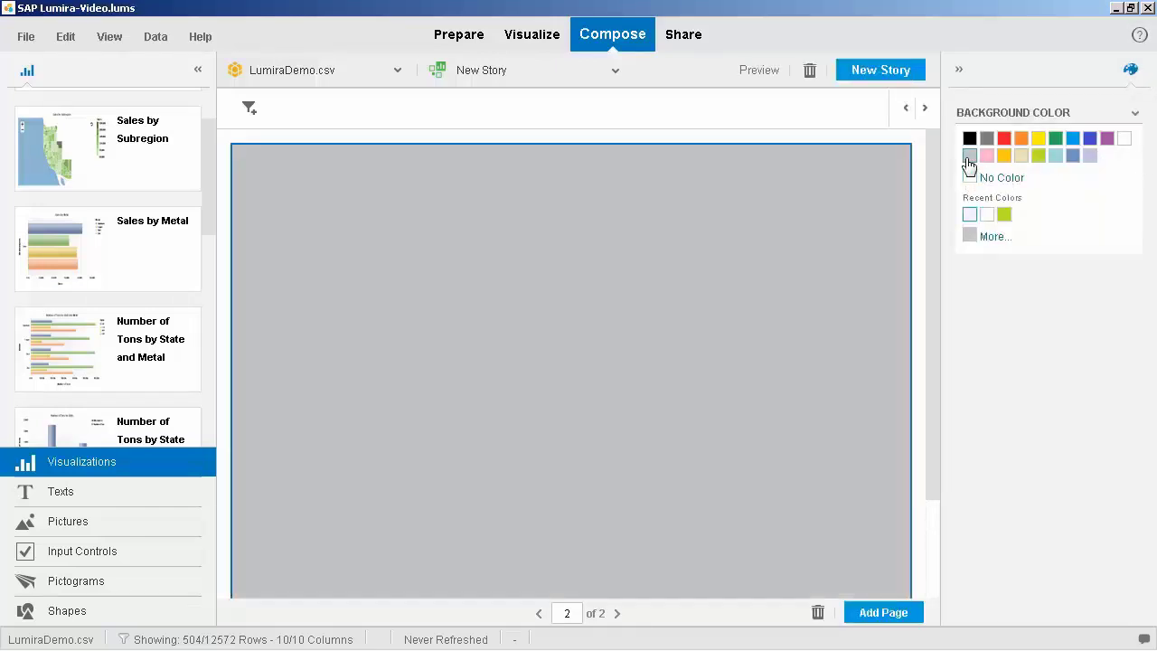
click(958, 72)
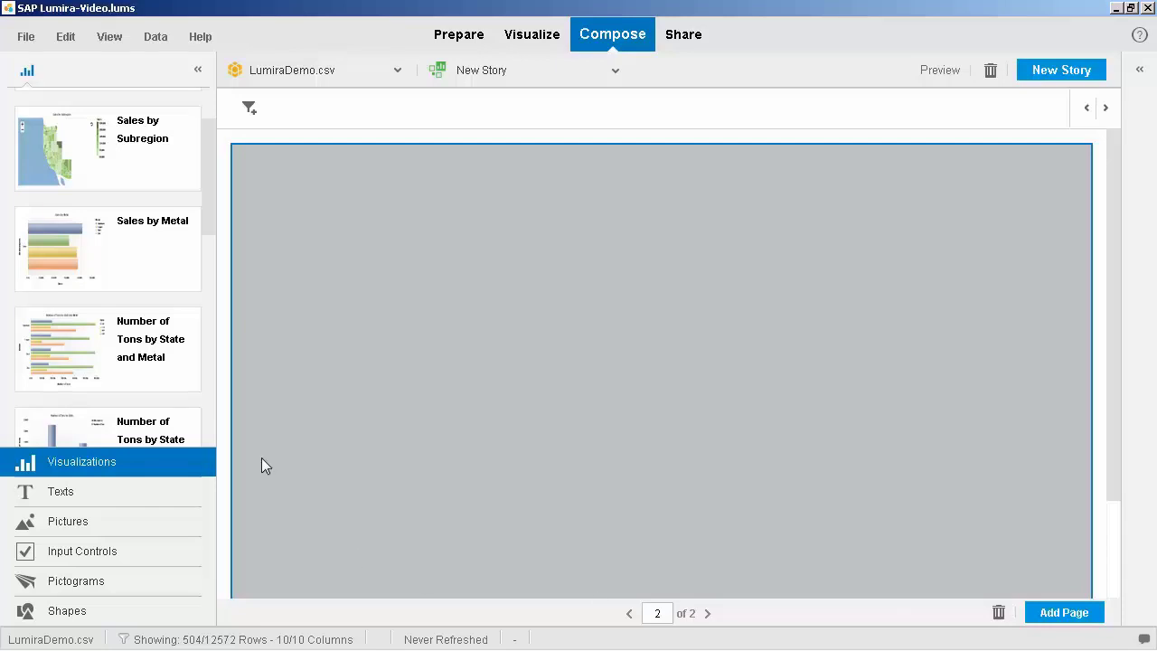
Place the Number of Tons by State chart in the second page's upper-left corner and shrink it to under half the page width.
drag(212, 224, 217, 310)
drag(107, 188, 252, 203)
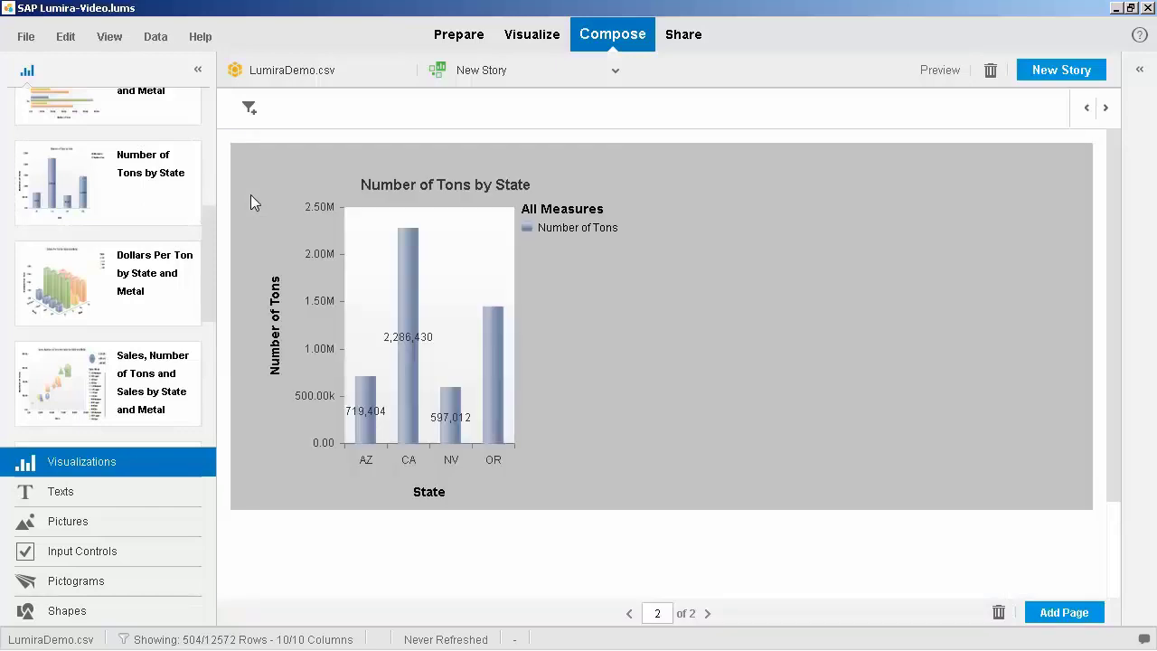
click(586, 284)
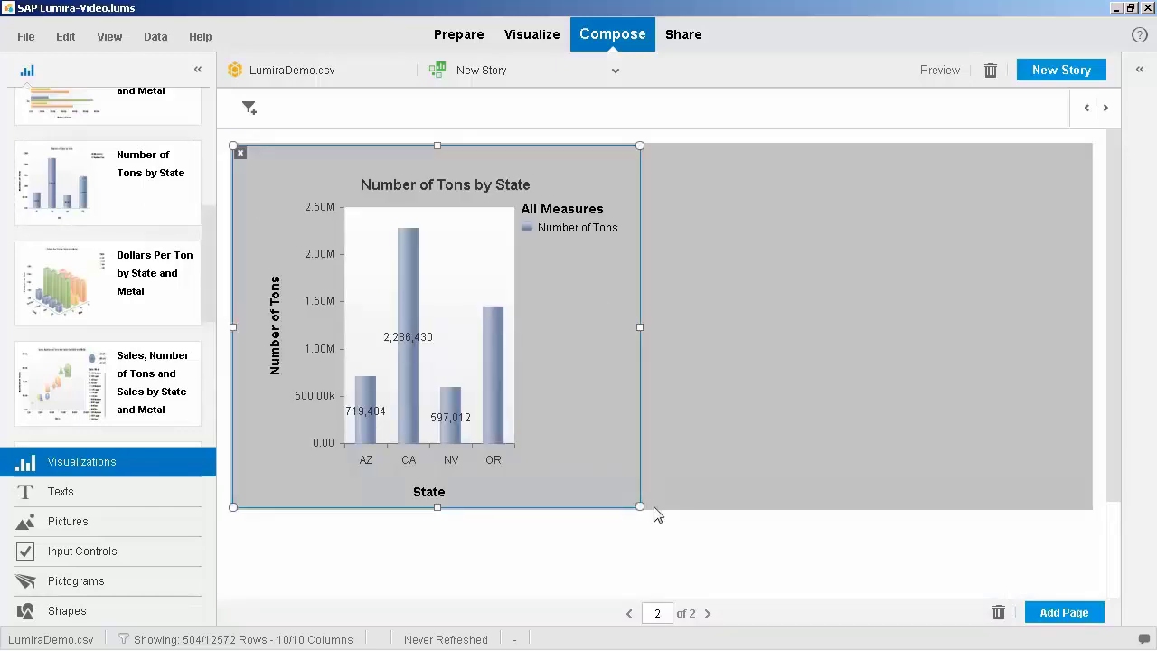
drag(641, 507, 546, 463)
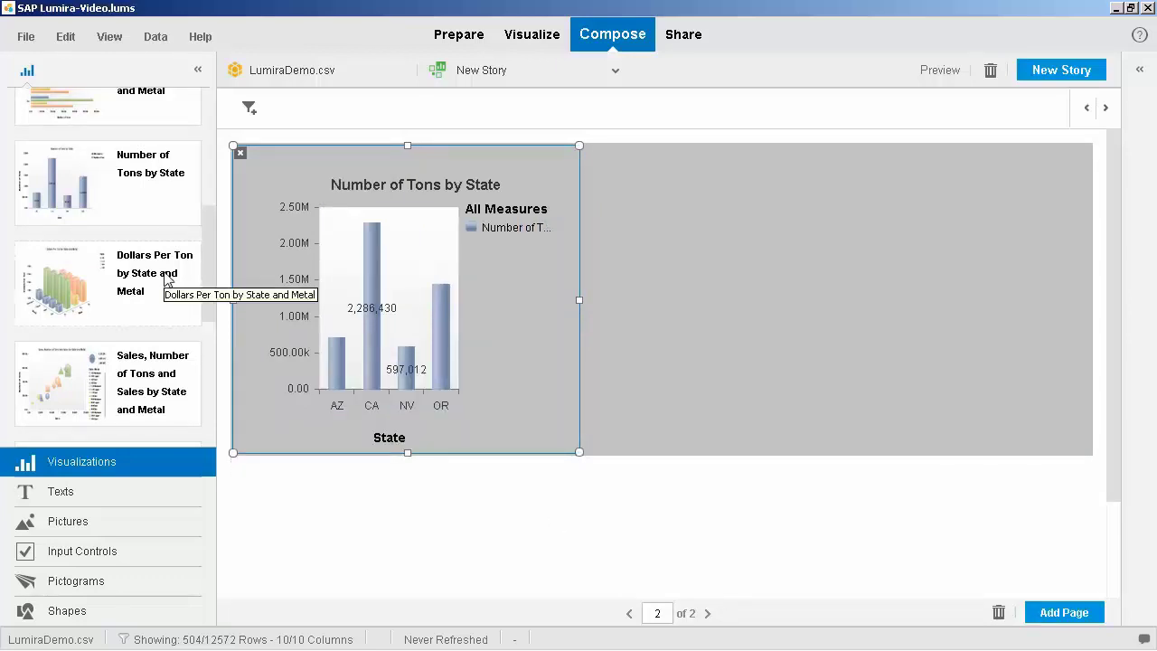
Place the Dollars Per Ton by State and Metal chart beside the Number of Tons by State chart and shrink it to fit.
drag(152, 279, 533, 274)
click(889, 354)
drag(987, 507, 928, 440)
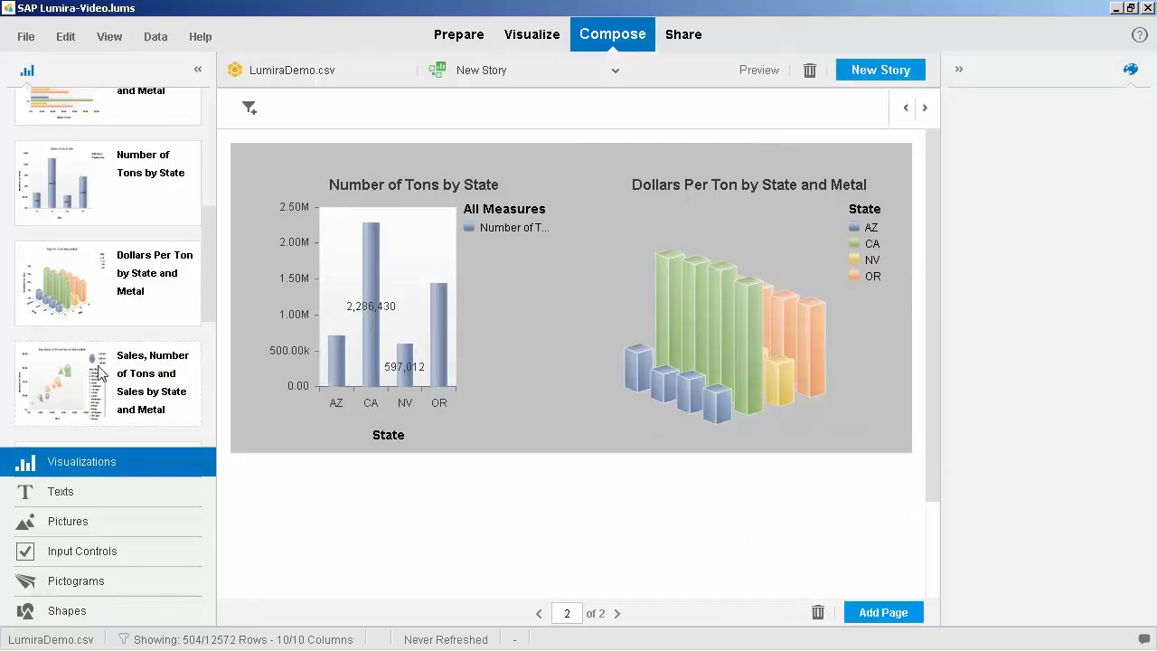
Place the Sales, Number of Tons and Sales by State and Metal chart below the other two and widen it to nearly the full page width.
drag(91, 378, 867, 328)
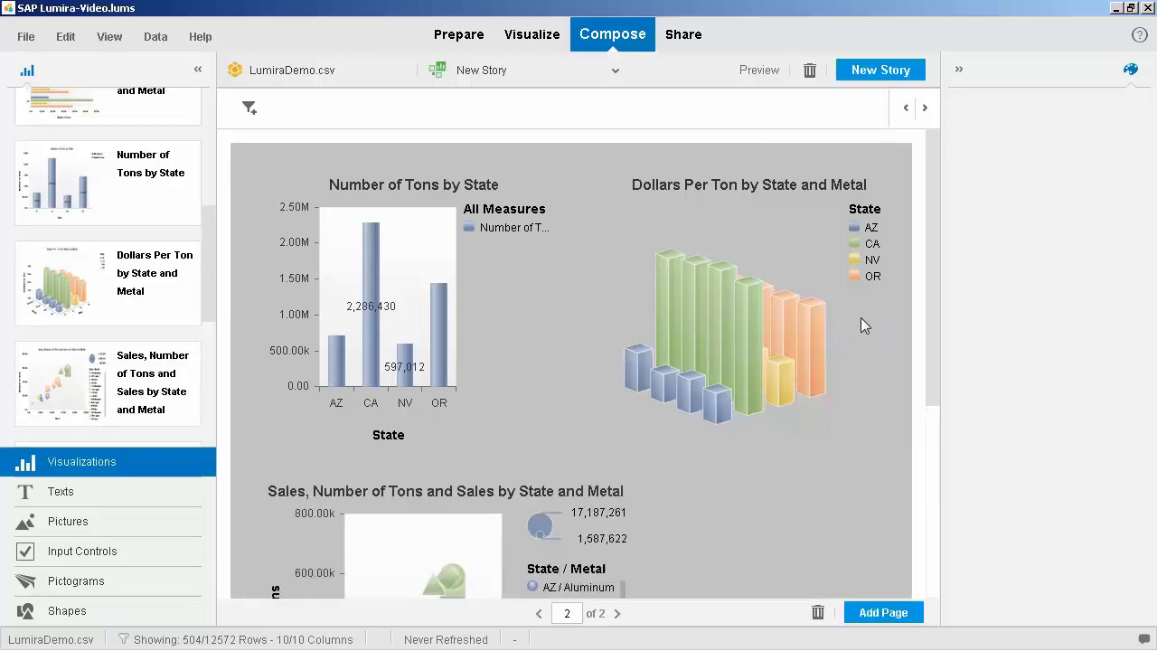
scroll(864, 328, down, 3)
drag(640, 362, 900, 359)
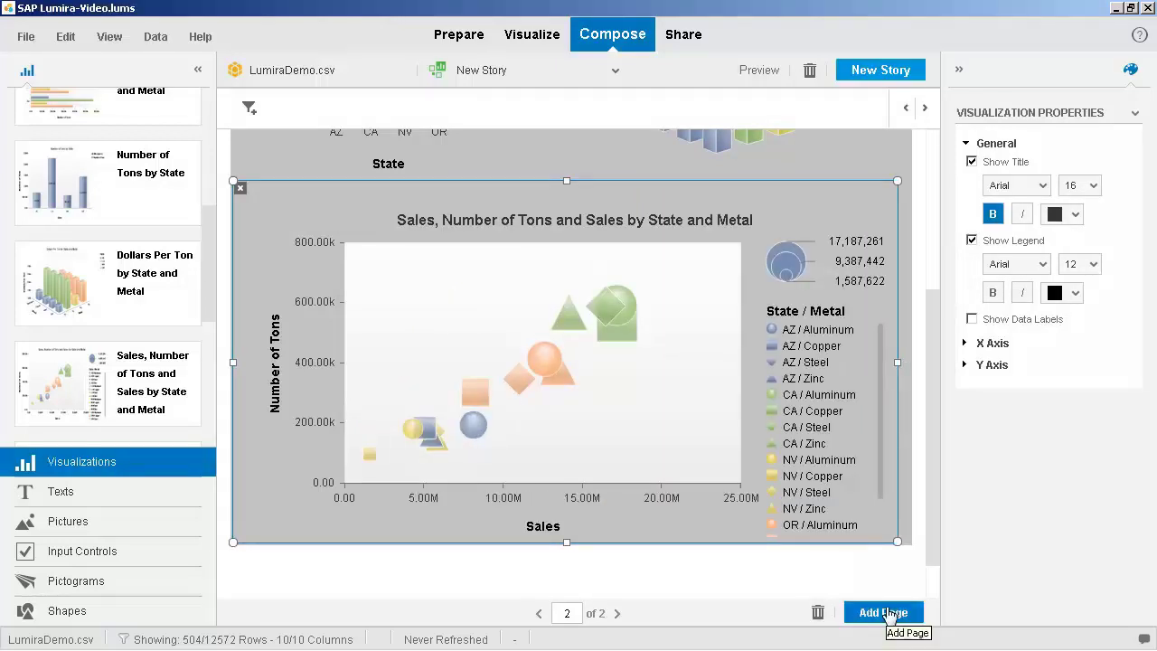
Add a third page of the blank Report type and give its section a light purple background.
click(888, 613)
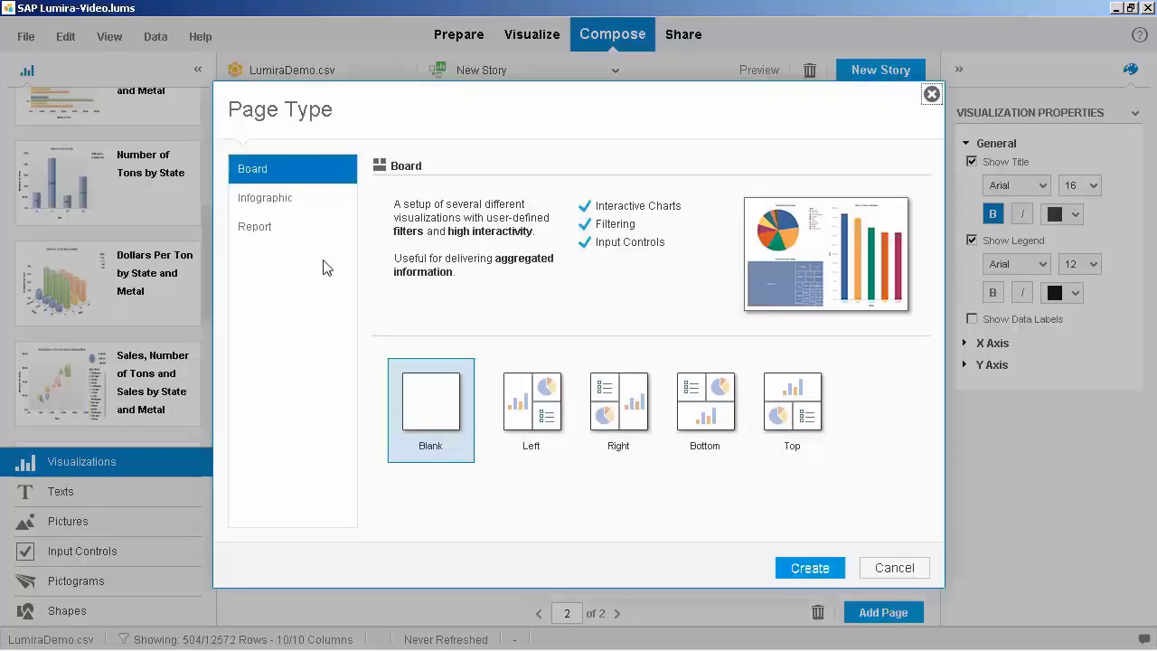
click(262, 229)
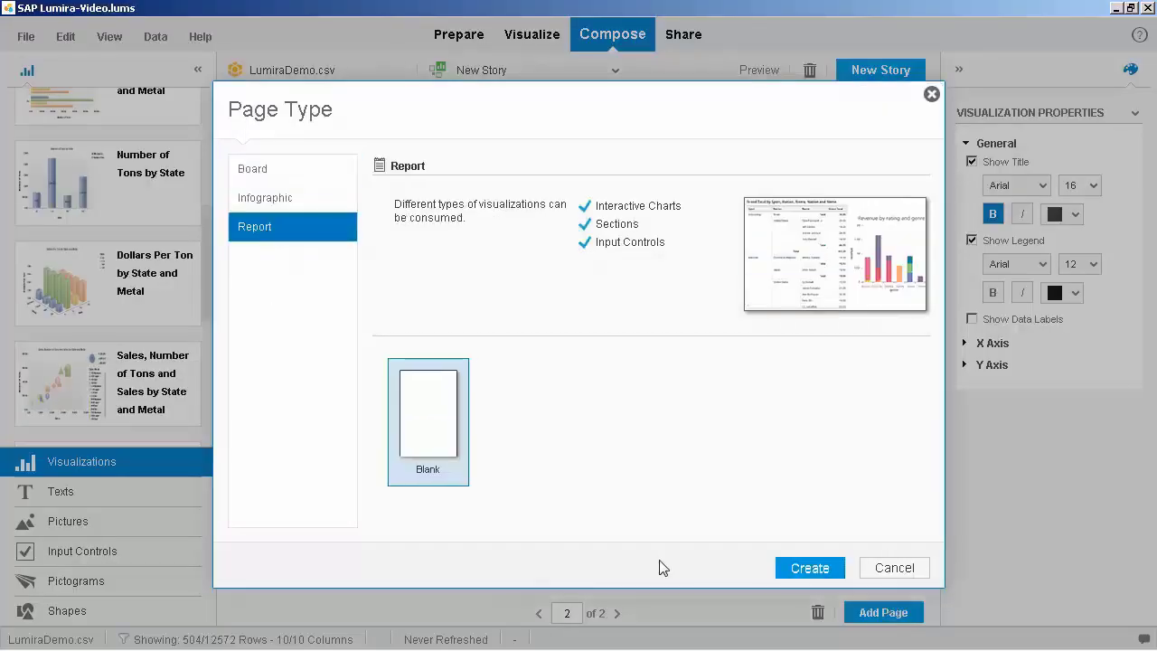
click(820, 572)
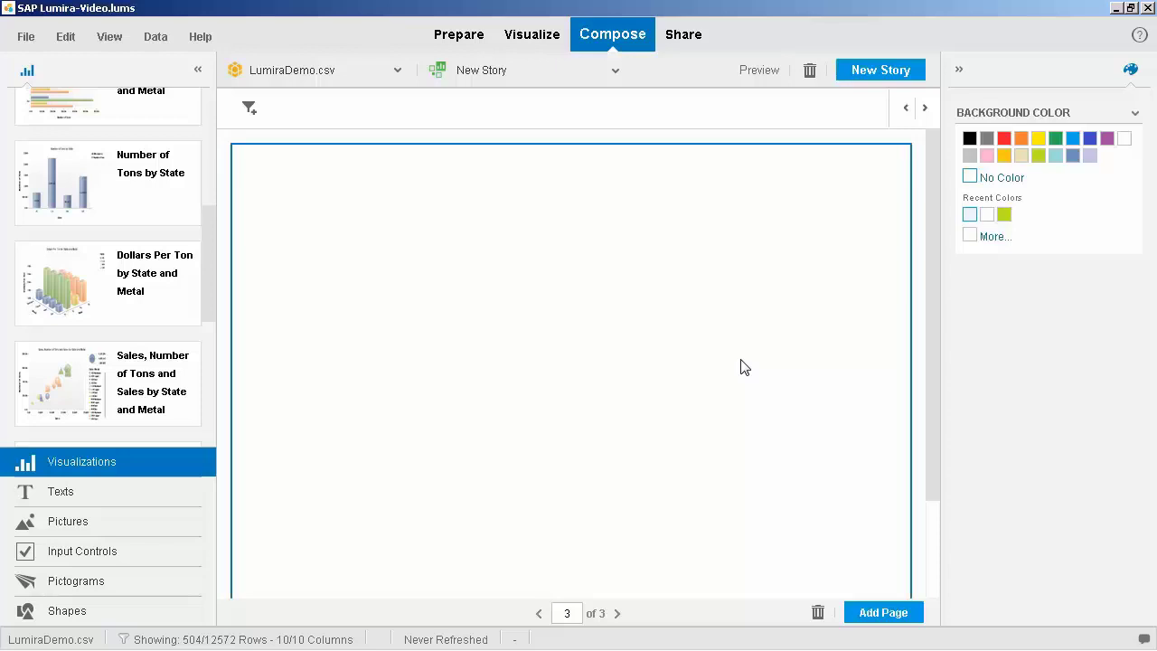
click(1090, 156)
Place the Sales and Total Potential by State chart in the third page's upper-left corner and shrink it to about half the page width.
drag(210, 240, 197, 354)
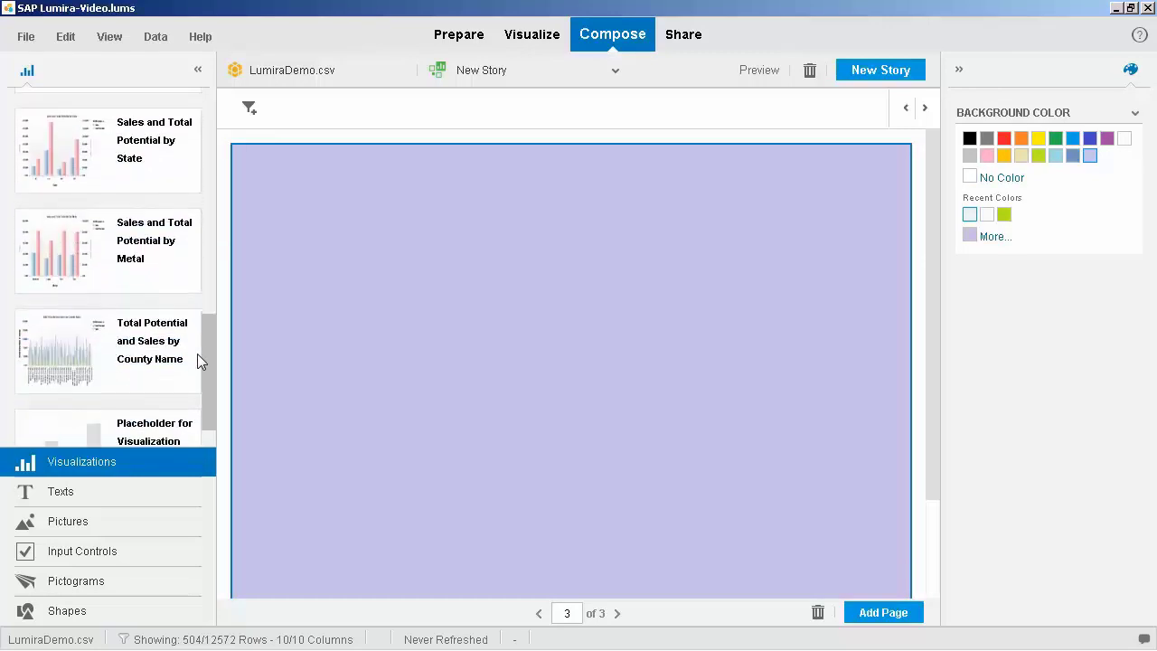
drag(88, 145, 237, 187)
click(491, 294)
drag(638, 506, 547, 448)
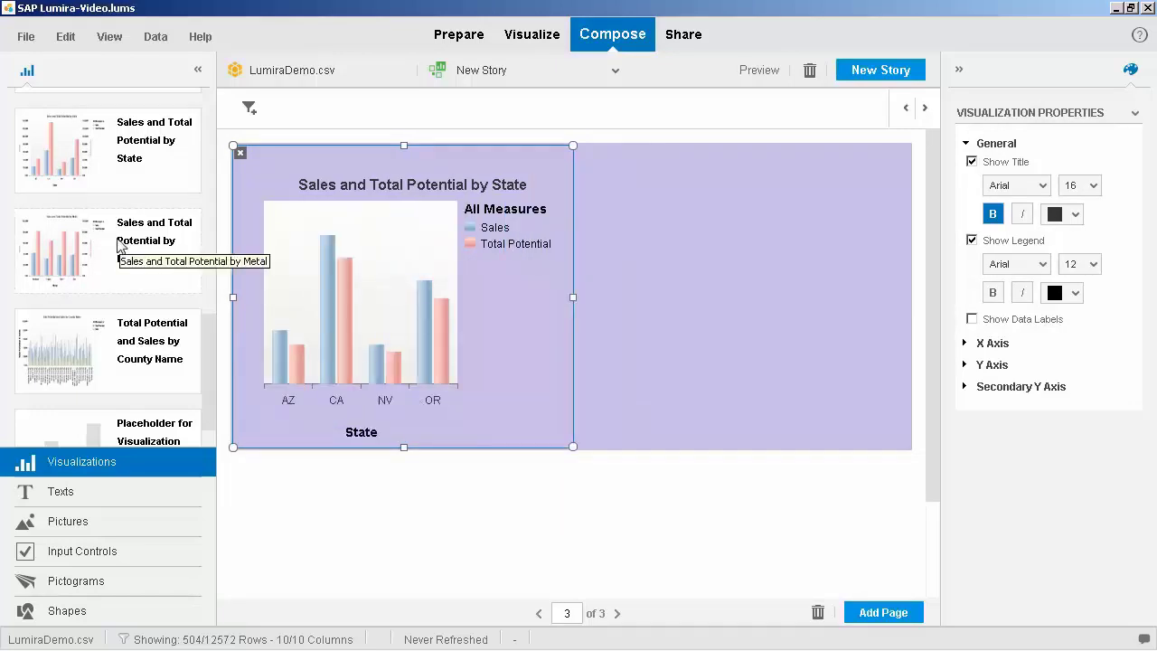
Place the Sales and Total Potential by Metal chart on the third page and shrink it to fit beside the State chart.
drag(124, 247, 573, 294)
drag(577, 222, 560, 219)
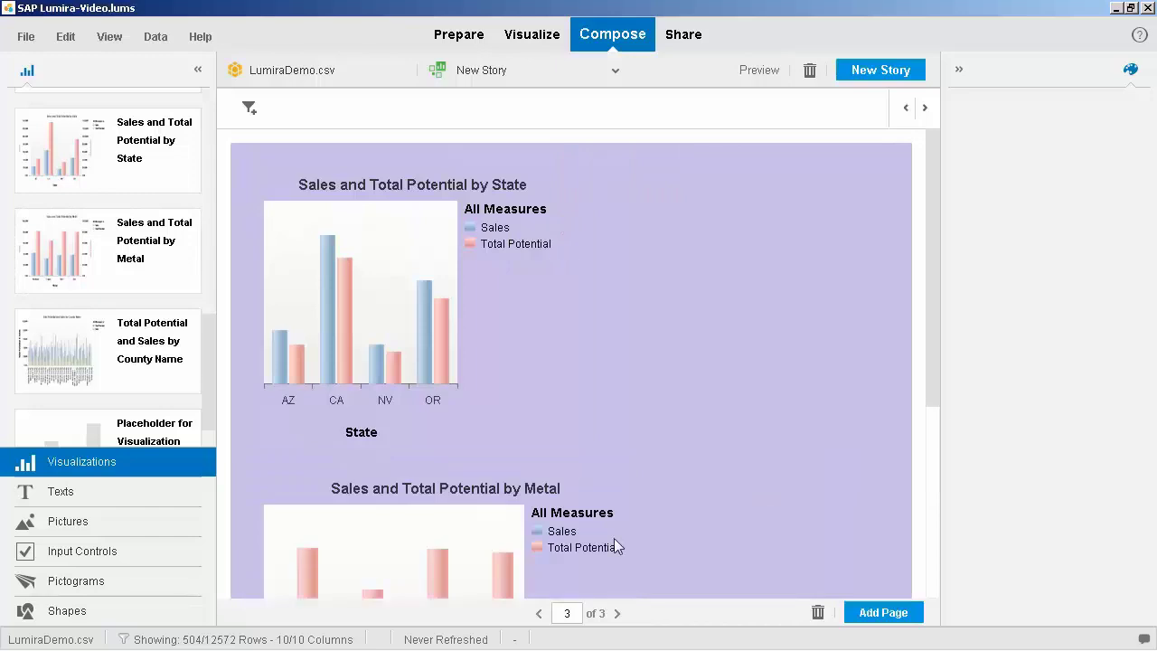
click(547, 551)
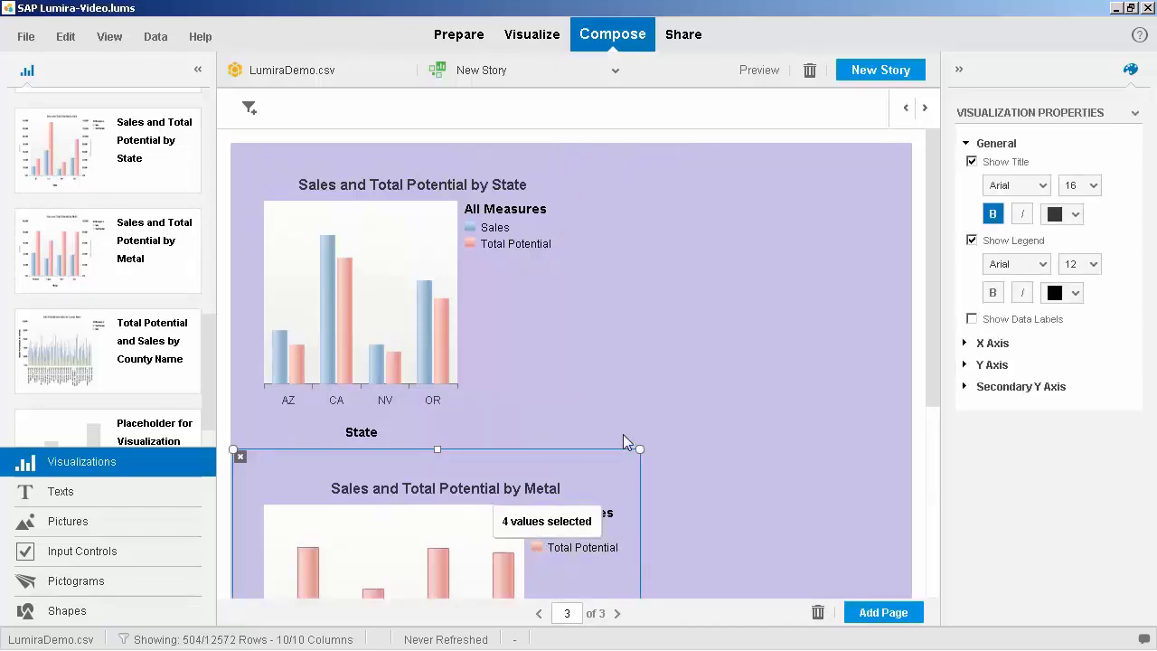
scroll(622, 434, down, 3)
mouse_move(639, 537)
mouse_down()
mouse_move(601, 498)
mouse_move(528, 475)
mouse_move(567, 489)
mouse_move(553, 488)
mouse_up()
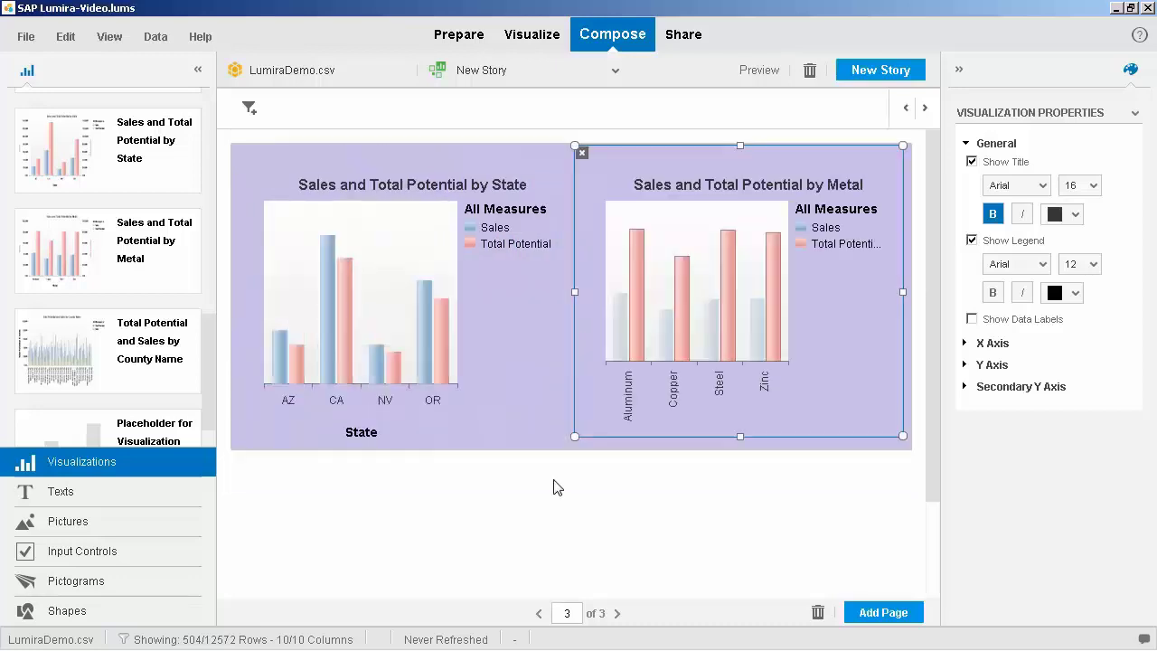
Place the Total Potential and Sales by County Name chart below the other two and widen it to the full page width.
drag(79, 338, 902, 338)
scroll(857, 357, down, 3)
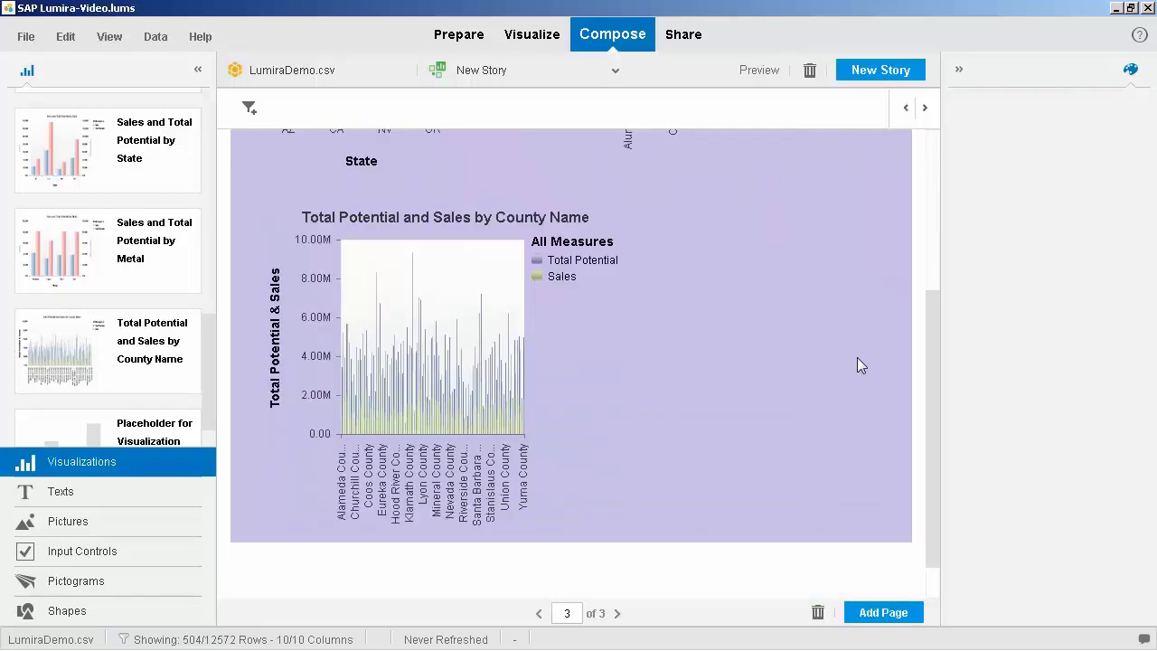
click(553, 372)
drag(640, 359, 908, 360)
click(811, 415)
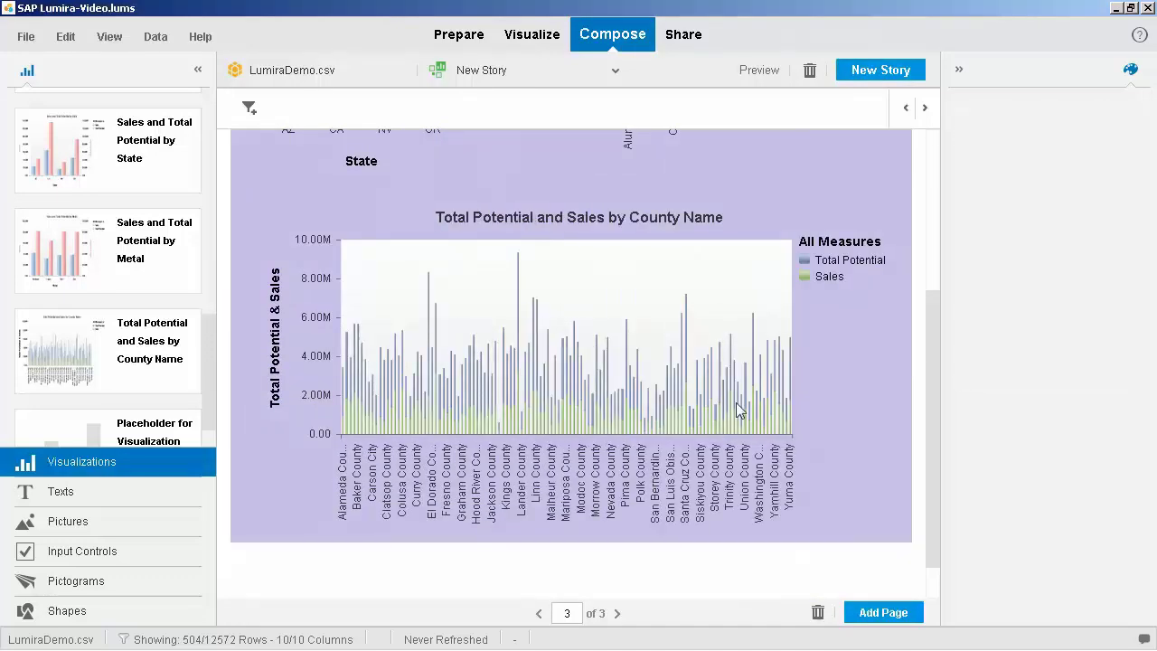
Add State as an input control to the second page's filter bar and go to the third page.
click(537, 615)
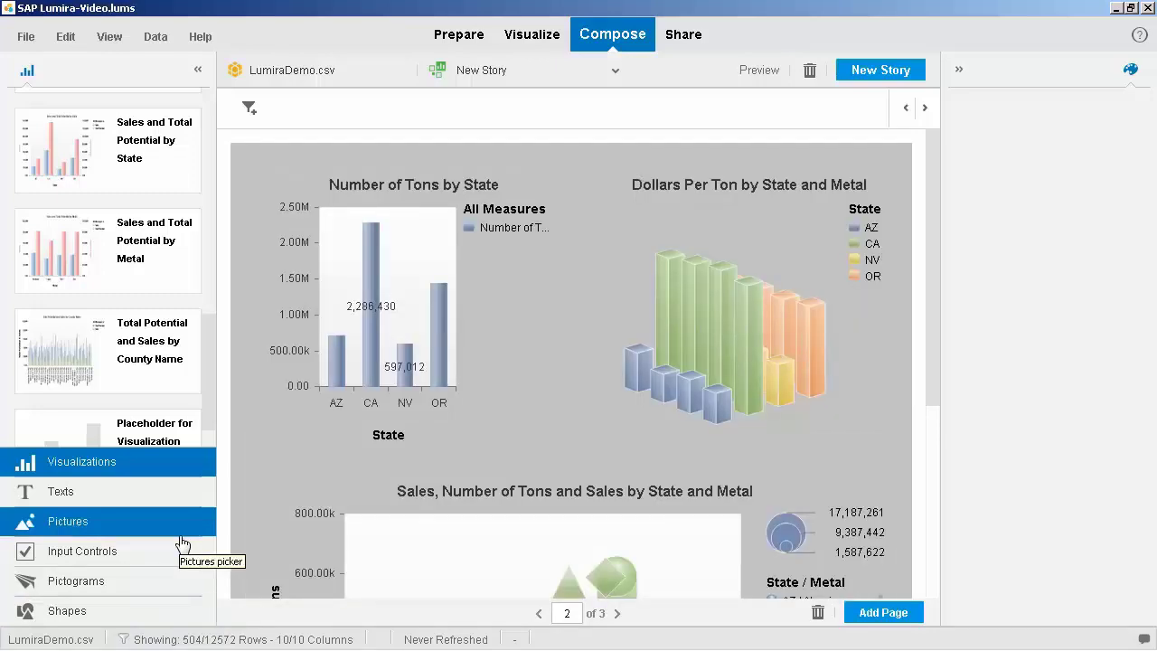
click(129, 552)
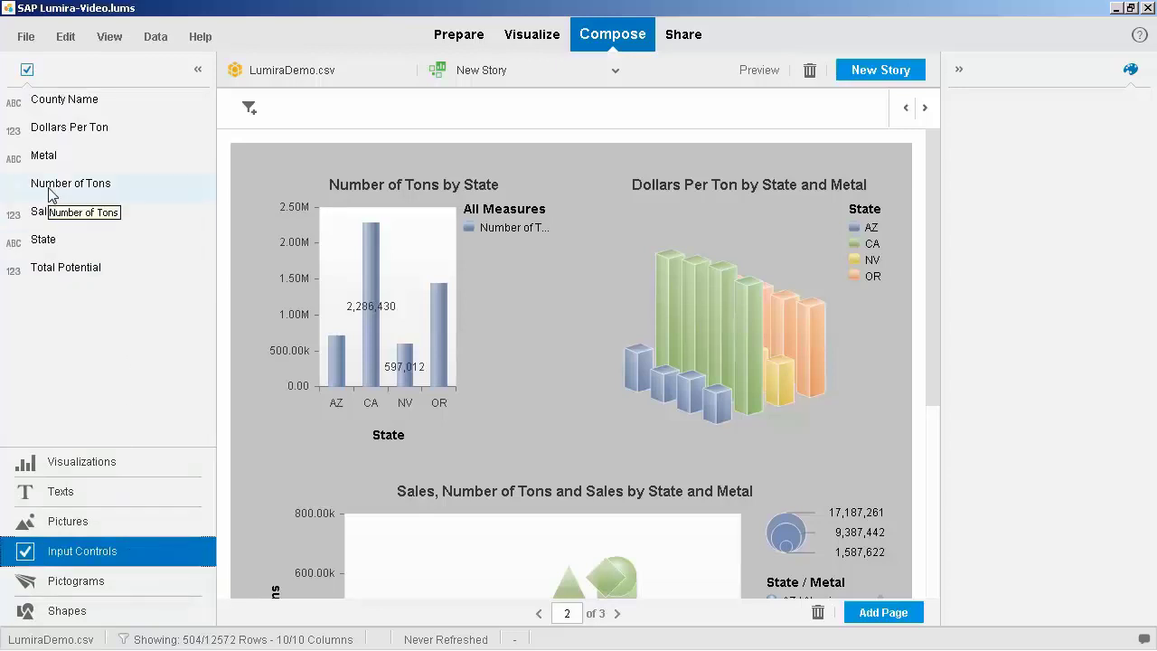
drag(54, 239, 285, 104)
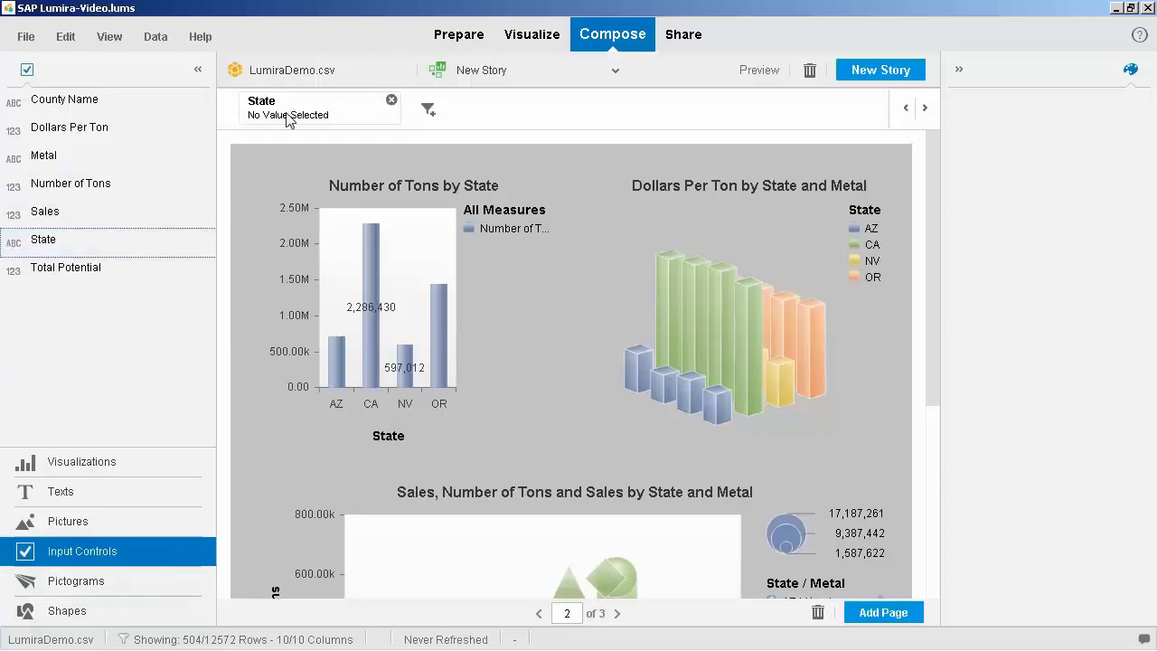
click(617, 620)
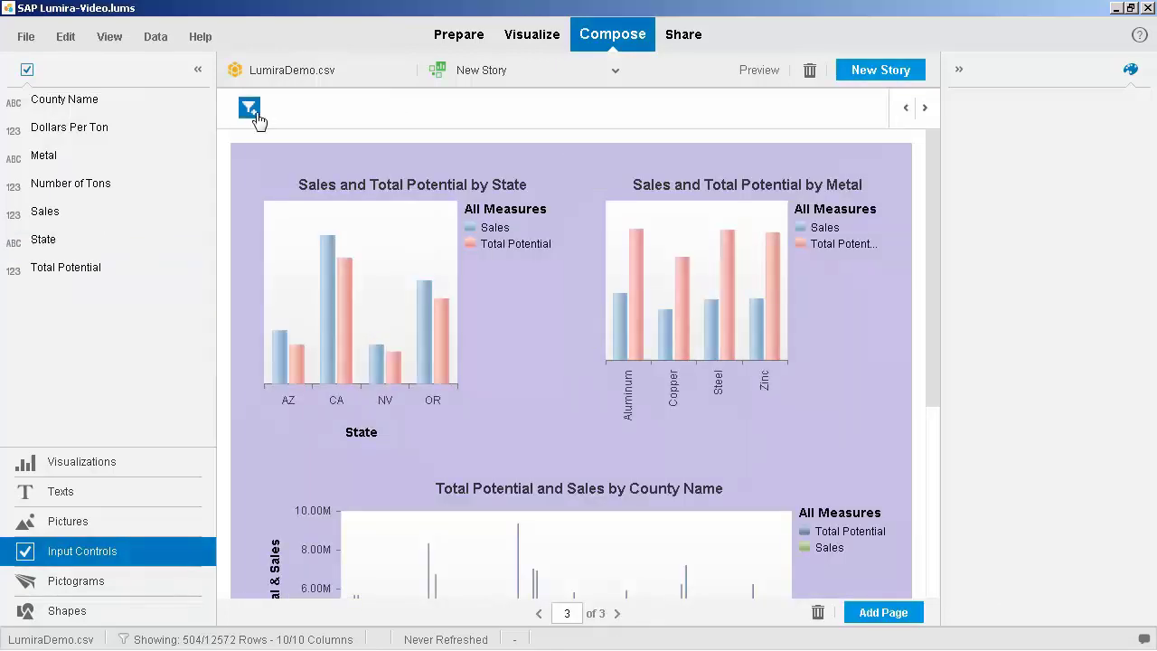
Add Metal and State as input controls to the third page's filter bar.
click(258, 120)
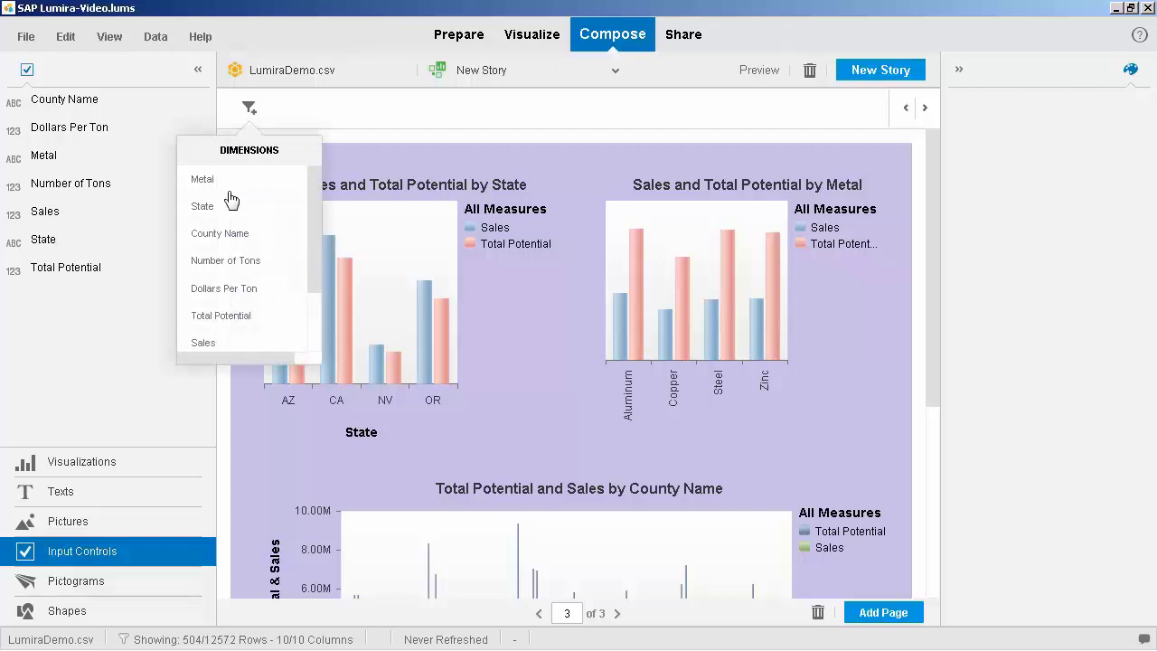
click(201, 179)
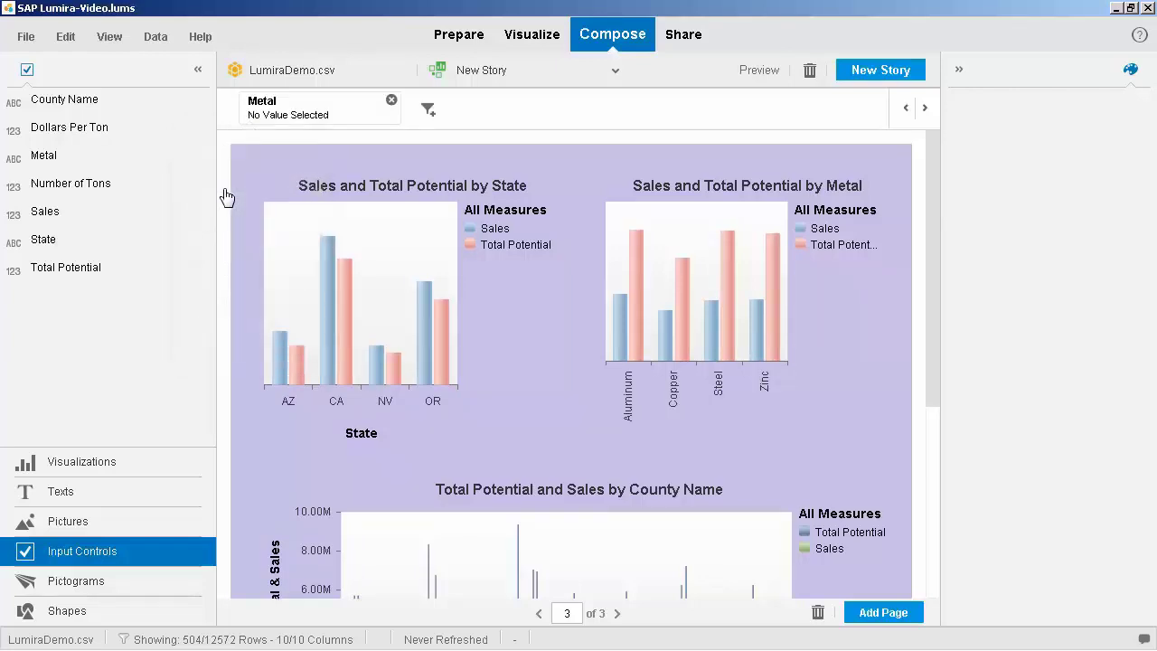
click(429, 110)
click(402, 186)
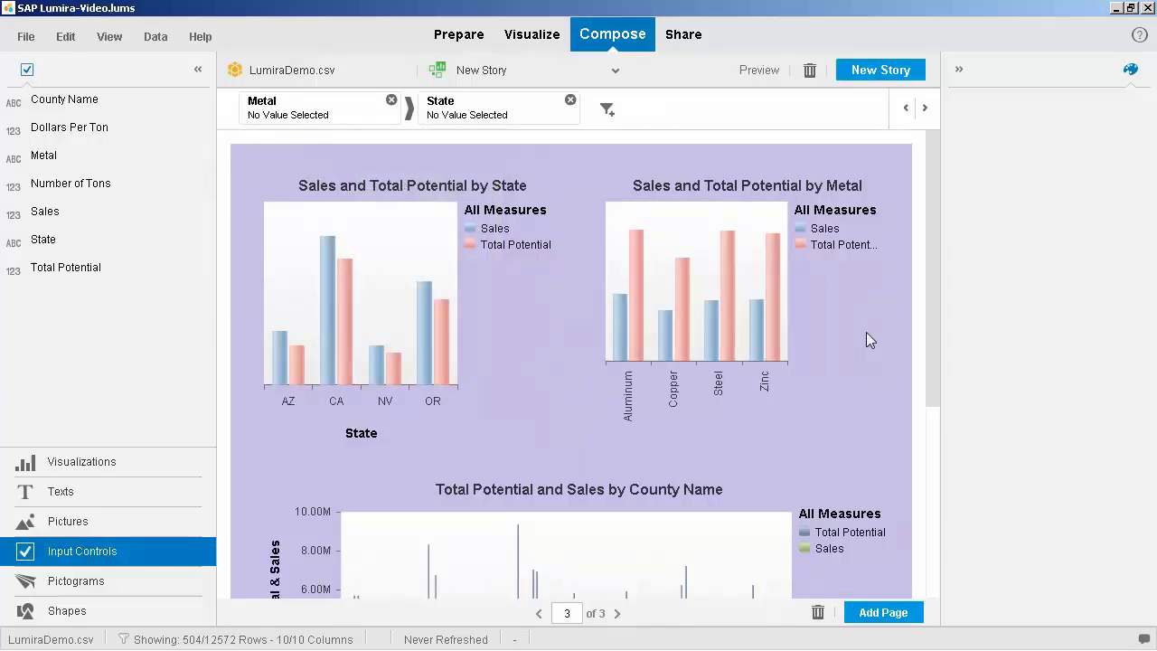
Set the third page's Metal input control to Aluminum and look over the filtered charts.
click(337, 111)
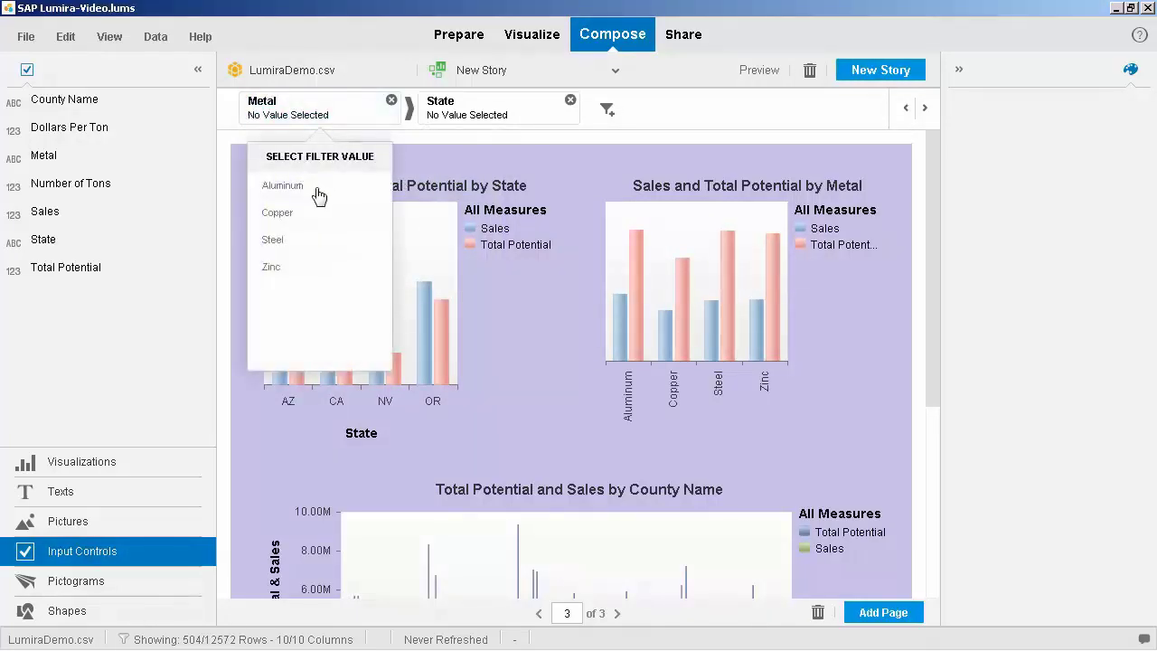
click(316, 188)
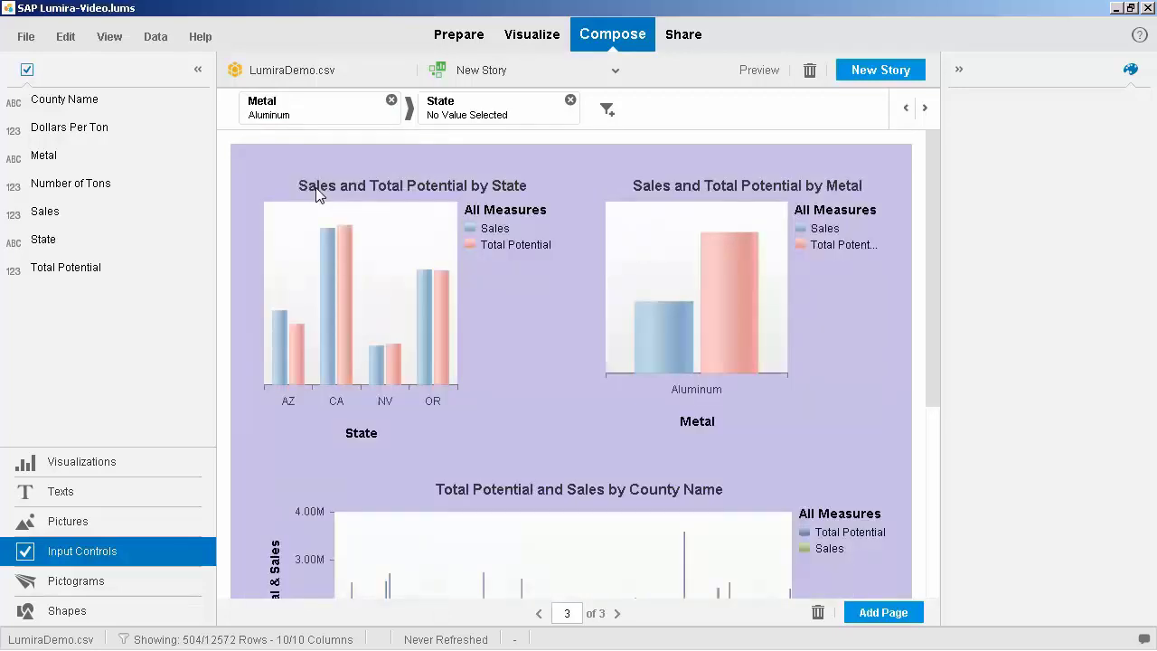
scroll(765, 343, down, 3)
scroll(767, 349, up, 3)
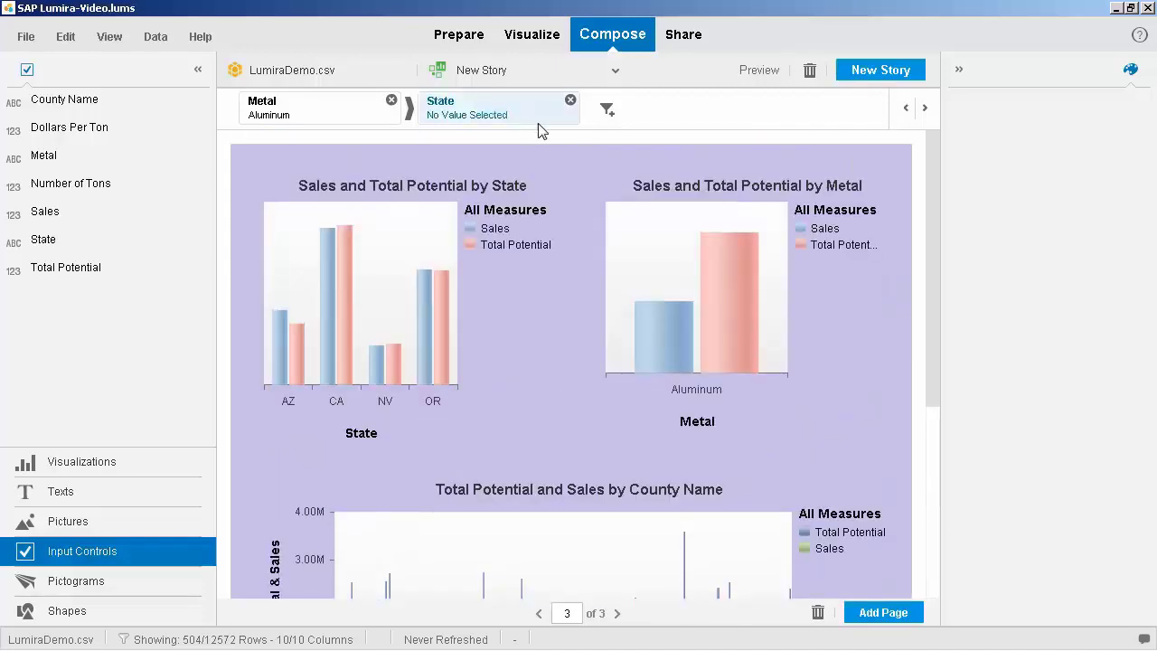
Set the third page's State input control to NV and check the County Name chart.
click(520, 119)
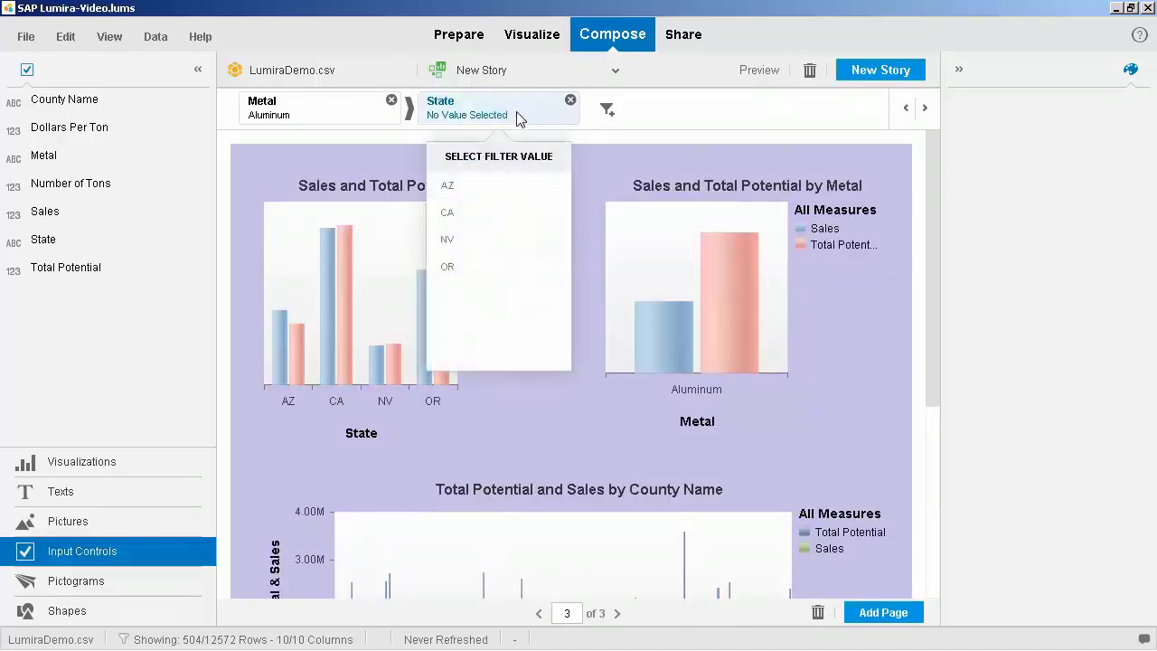
click(500, 245)
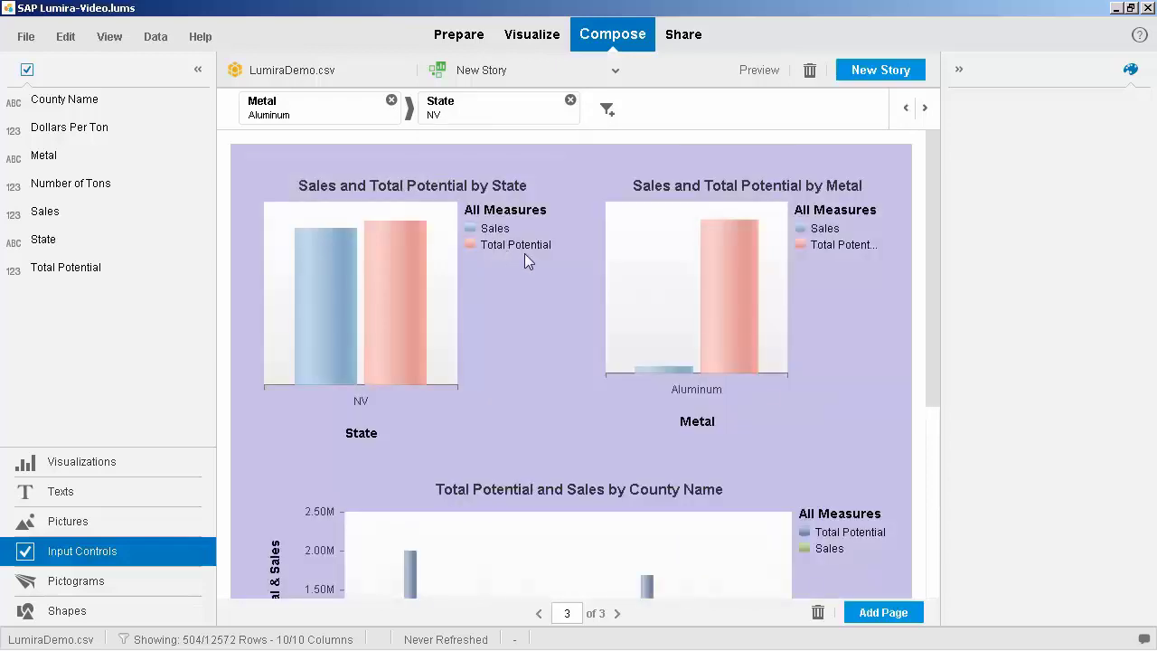
scroll(529, 256, down, 2)
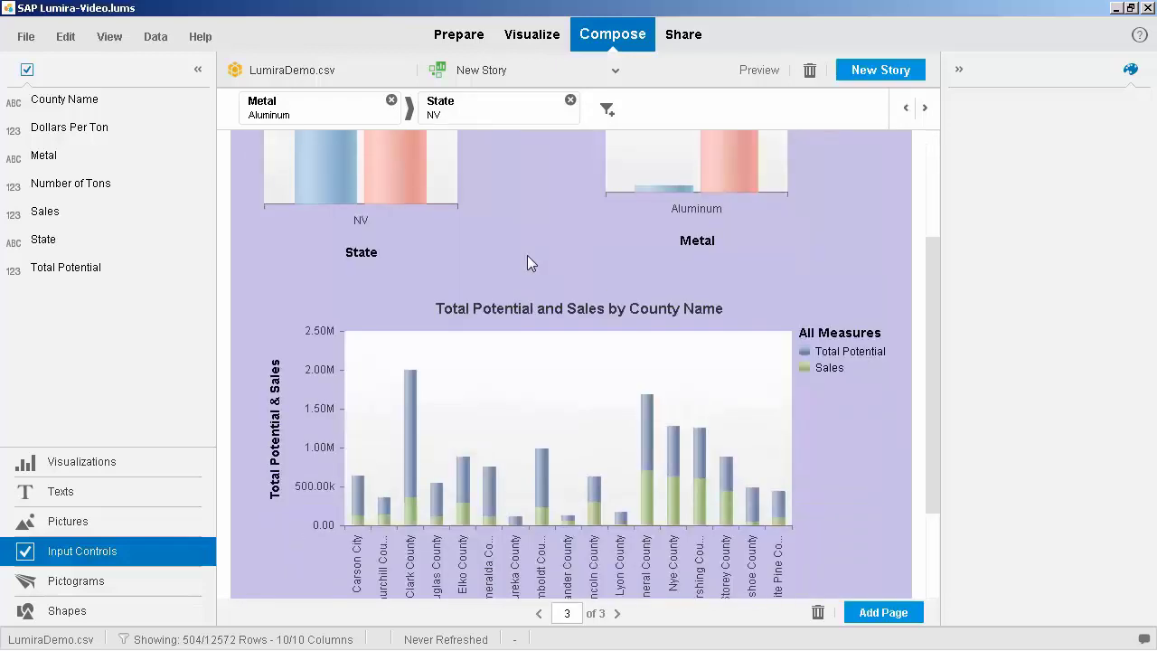
scroll(528, 256, down, 1)
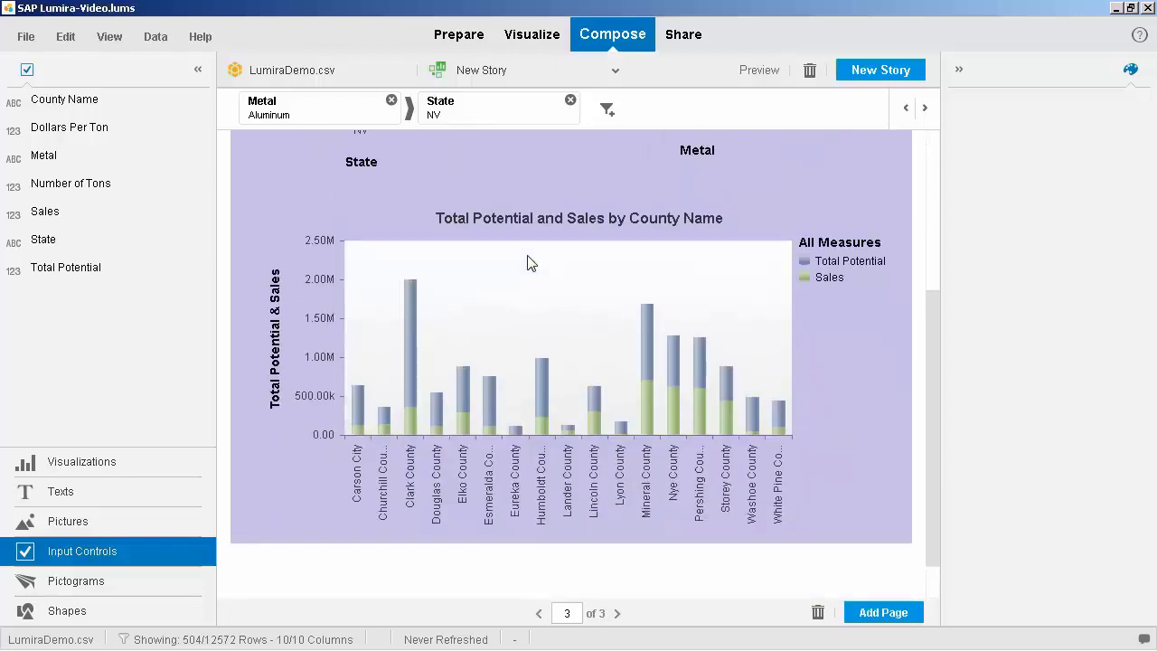
scroll(528, 256, up, 3)
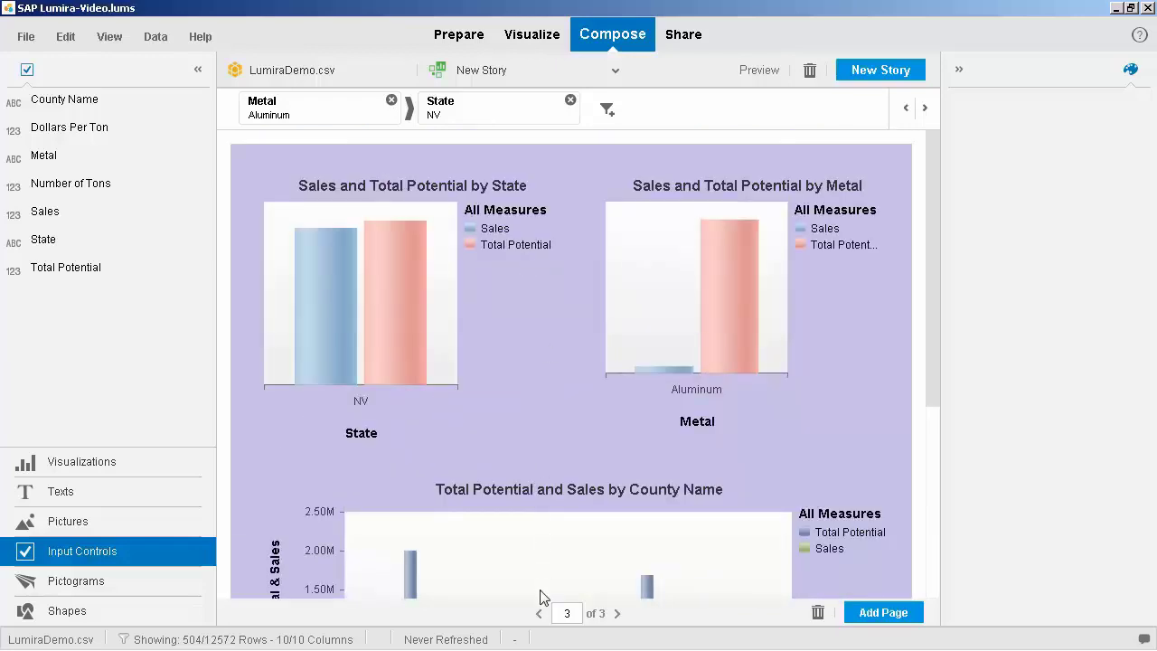
Go to the second page, set its State input control to AZ, and review the filtered charts.
click(538, 613)
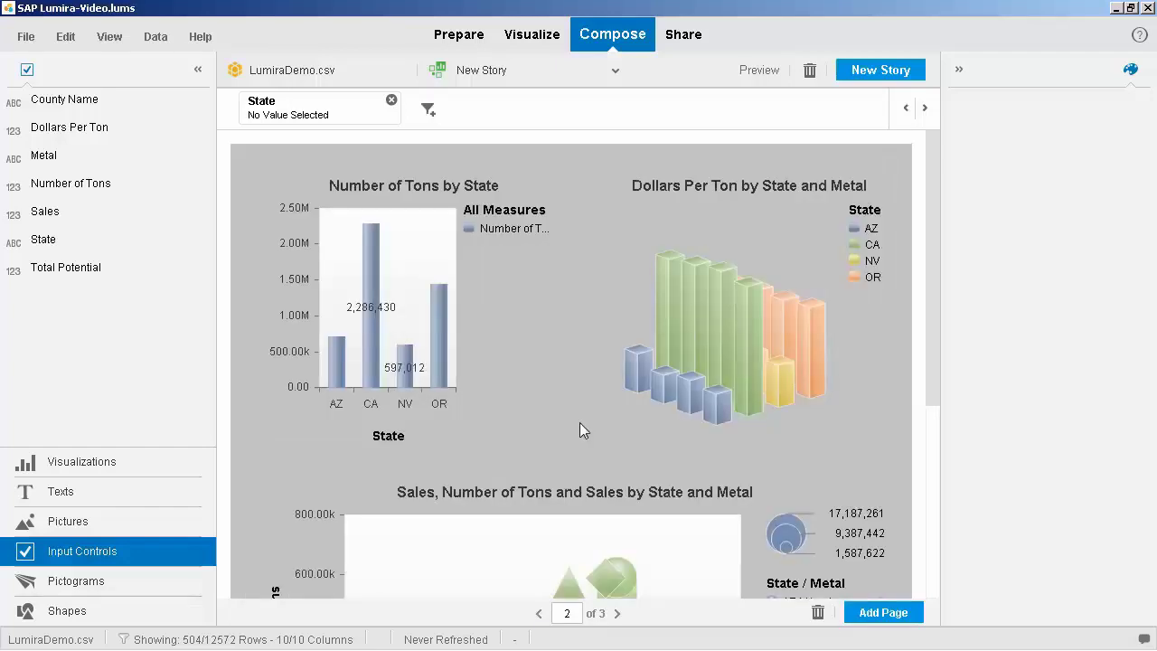
click(338, 115)
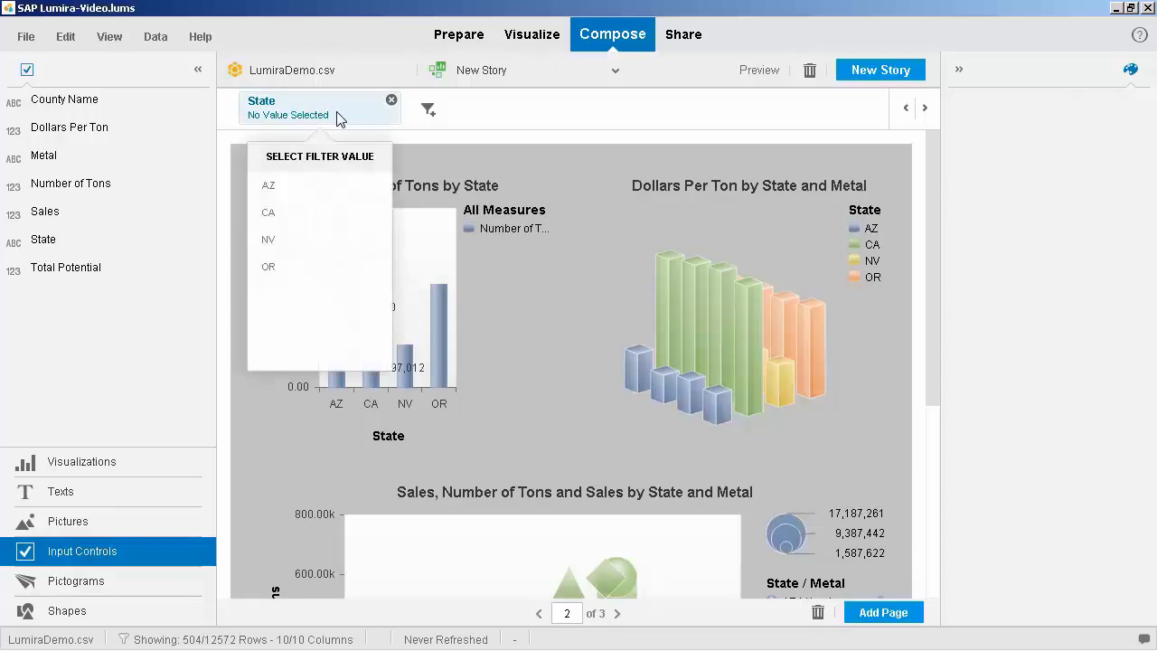
click(305, 188)
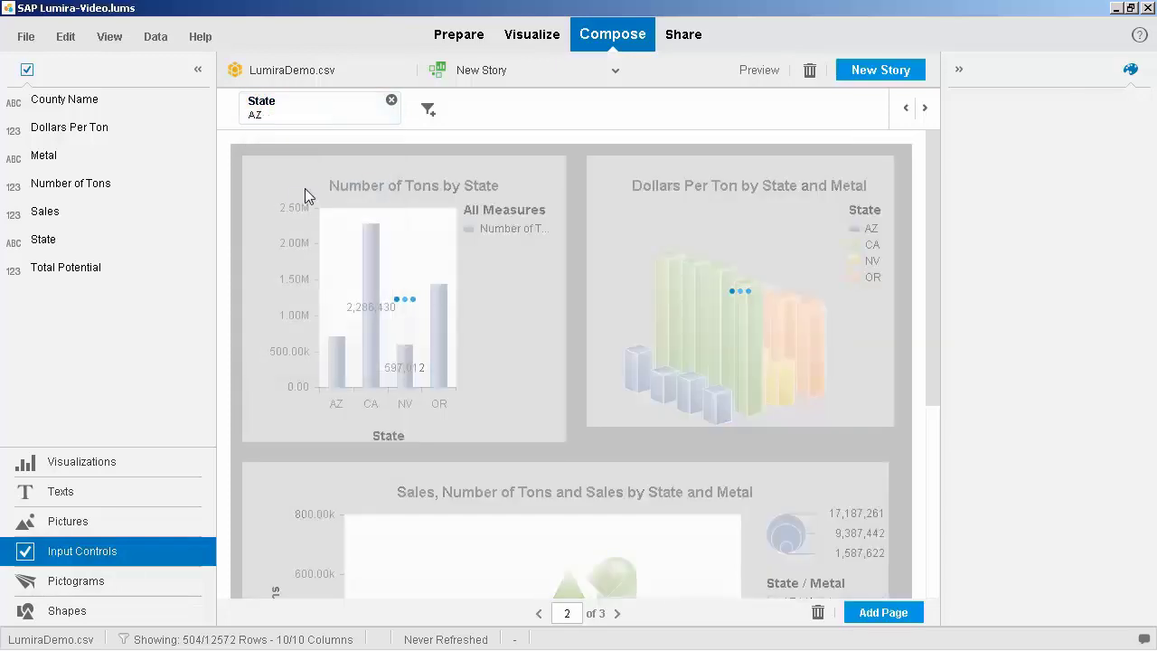
scroll(608, 297, down, 3)
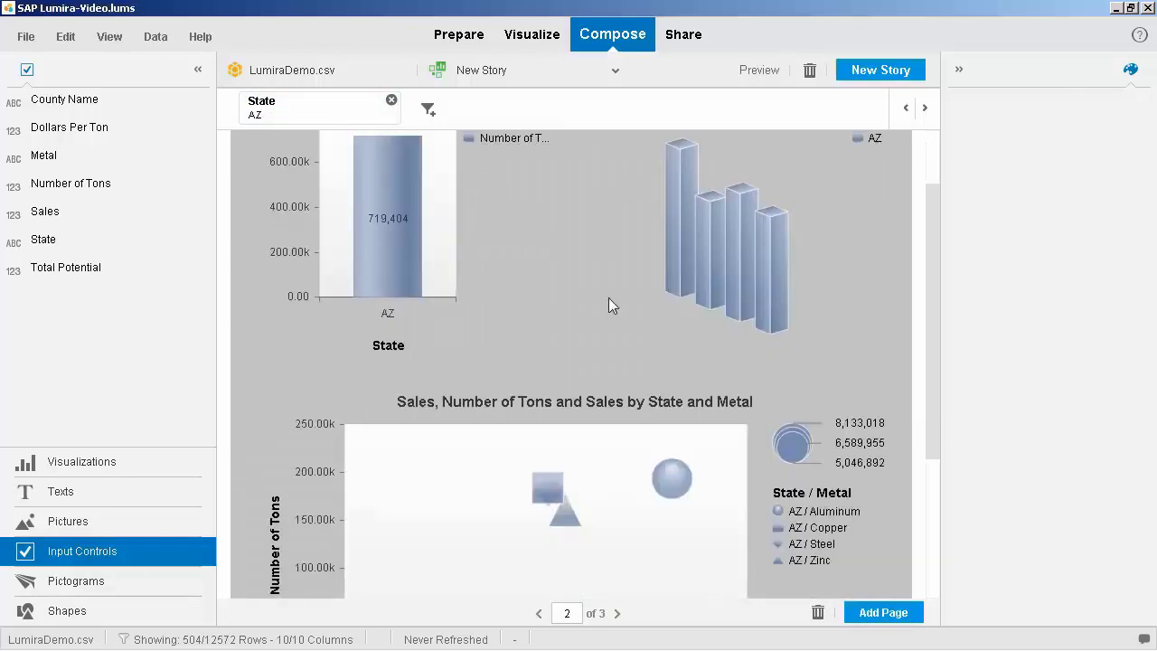
scroll(608, 297, down, 2)
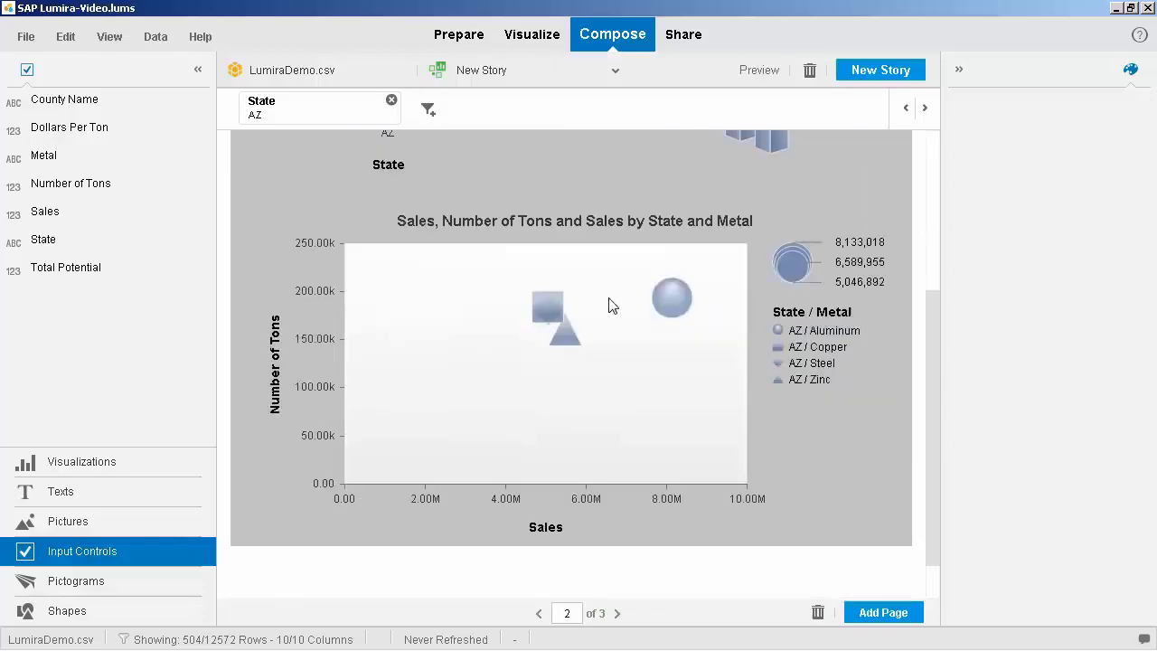
scroll(609, 298, up, 5)
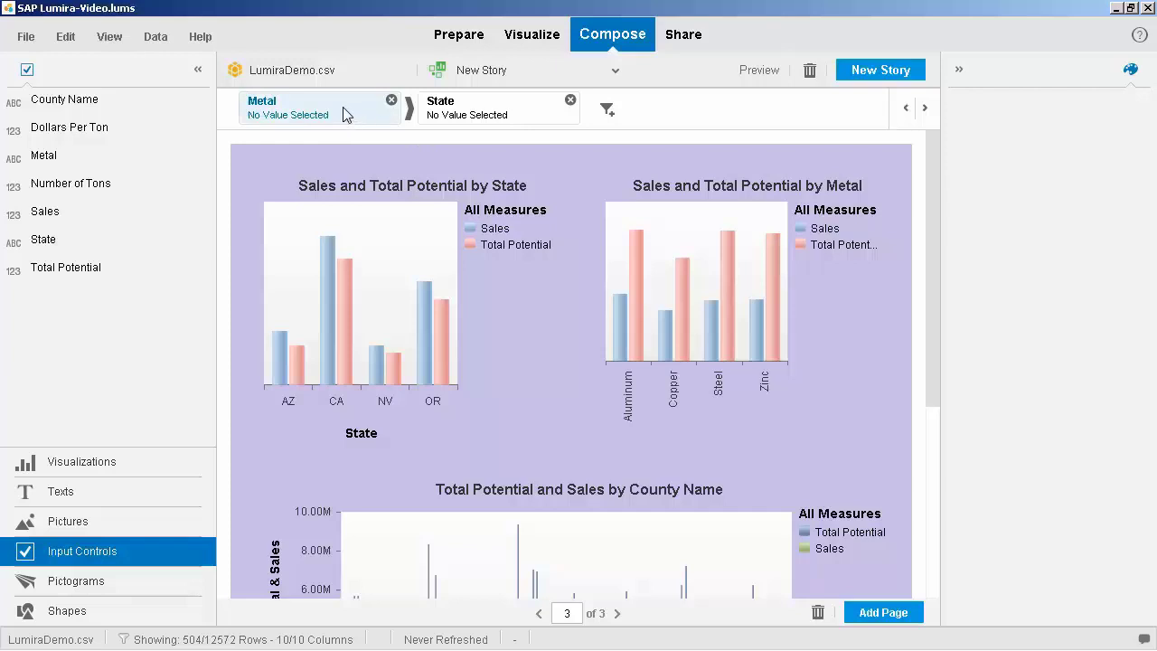
Filter the third page's charts to the metal Aluminum again and review the county breakdown.
click(343, 107)
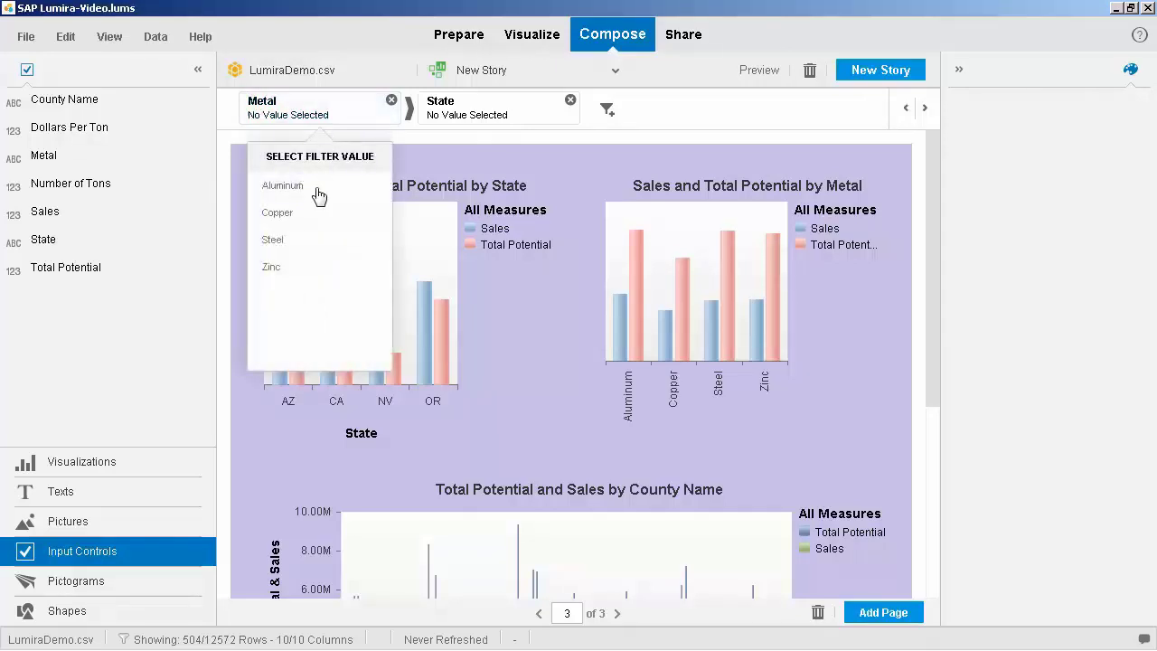
click(282, 185)
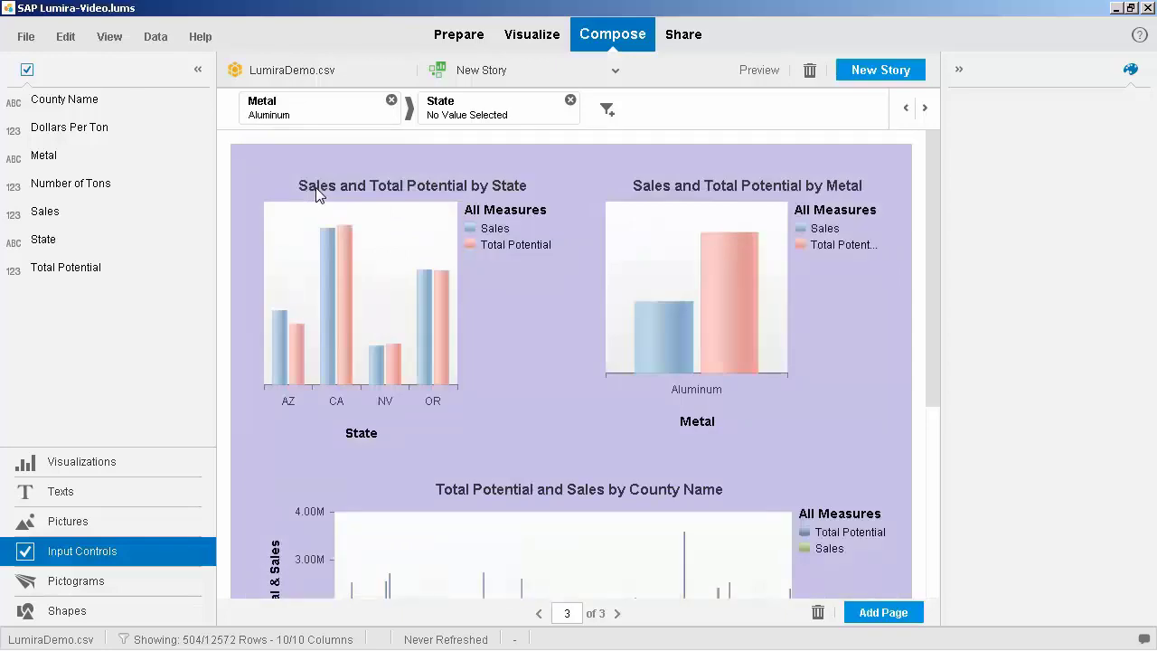
scroll(765, 343, down, 3)
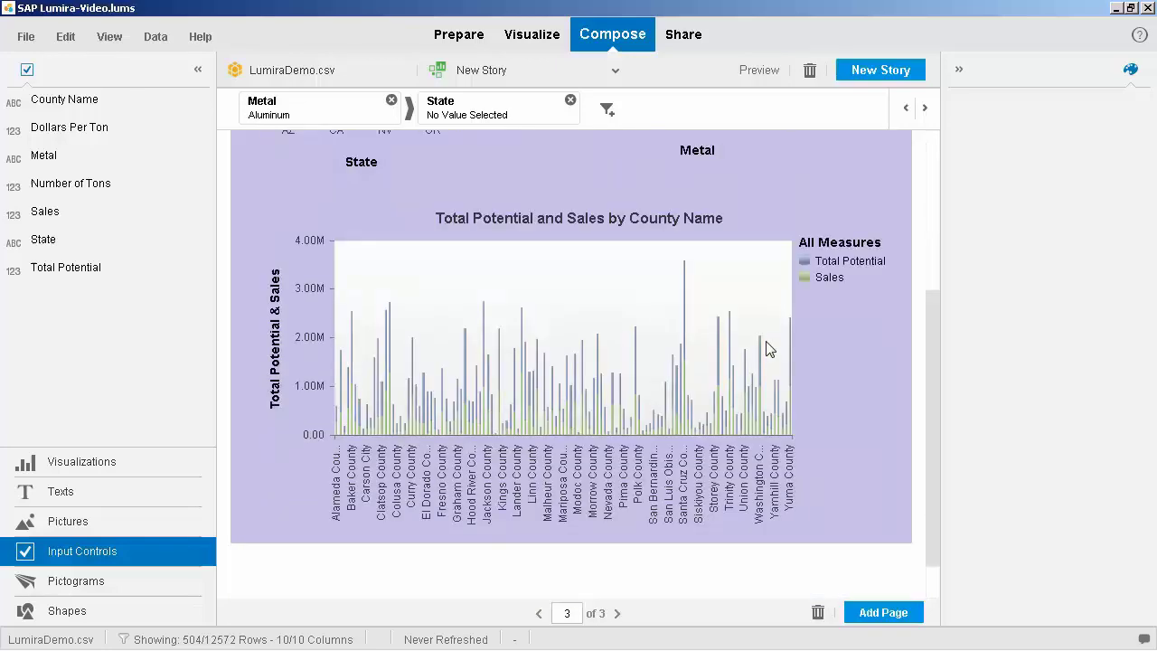
scroll(767, 348, up, 3)
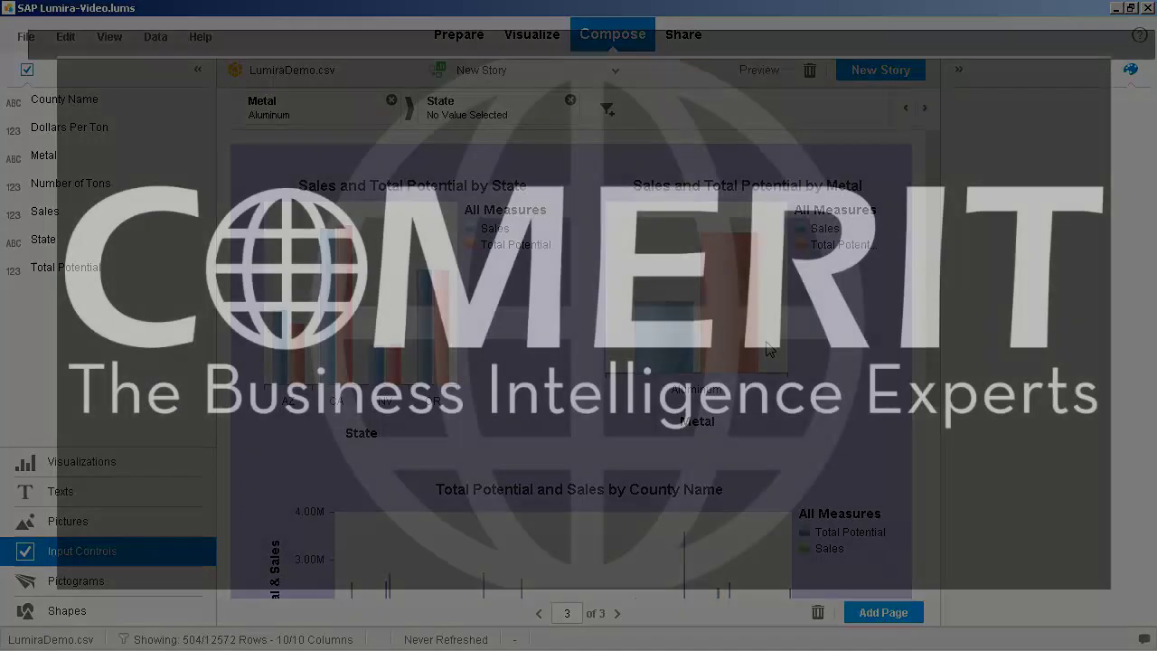